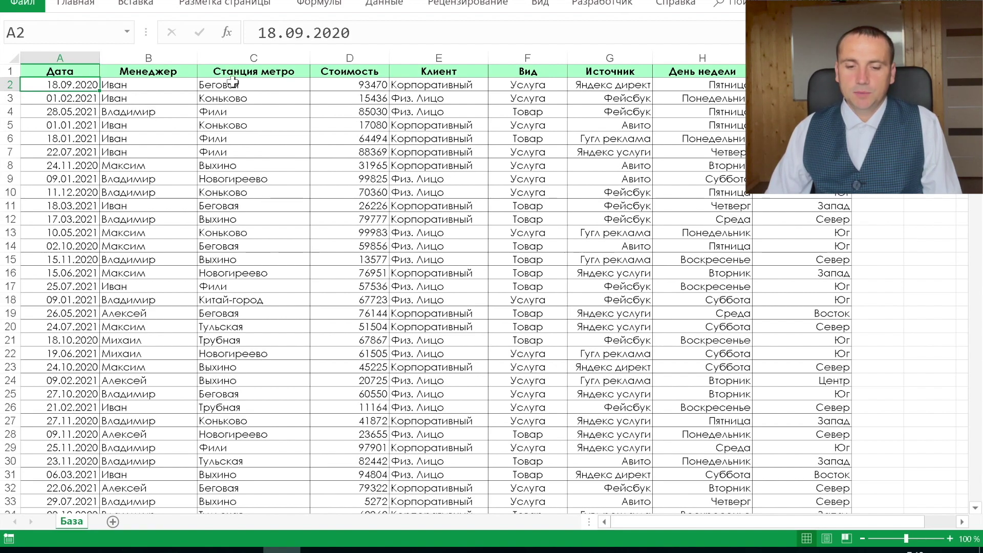
Step: Review the База columns Стоимость, Клиент, Вид, Источник and День недели
left_click(349, 72)
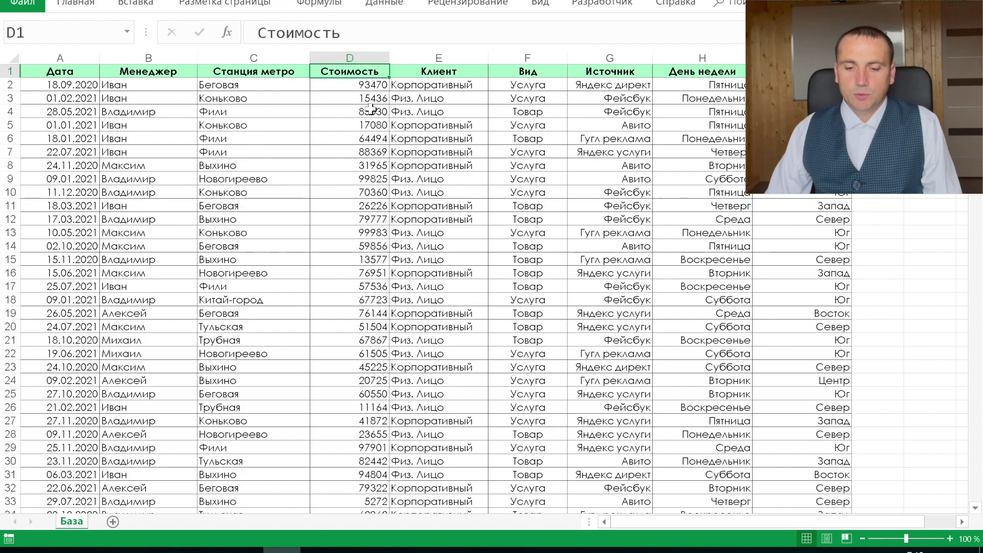
left_click(430, 89)
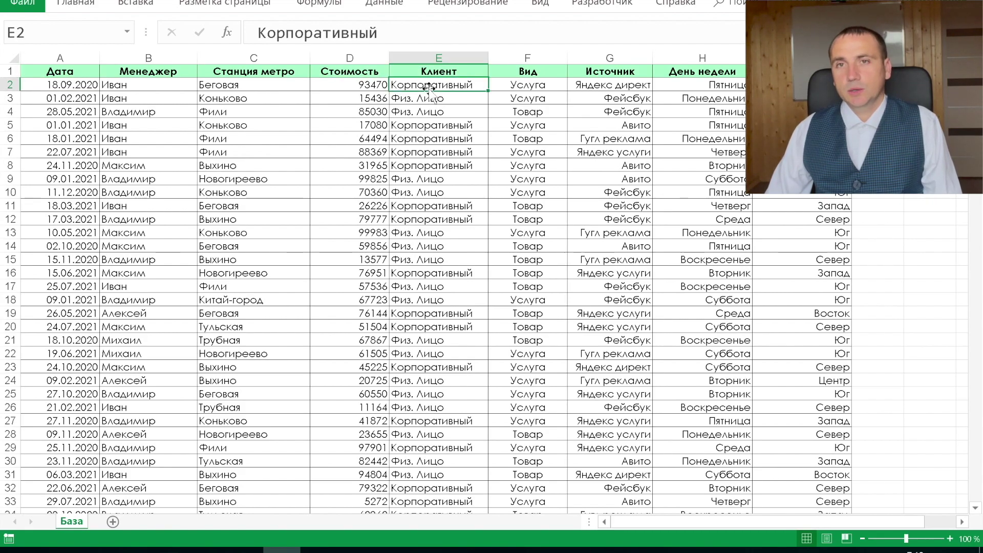
left_click(507, 83)
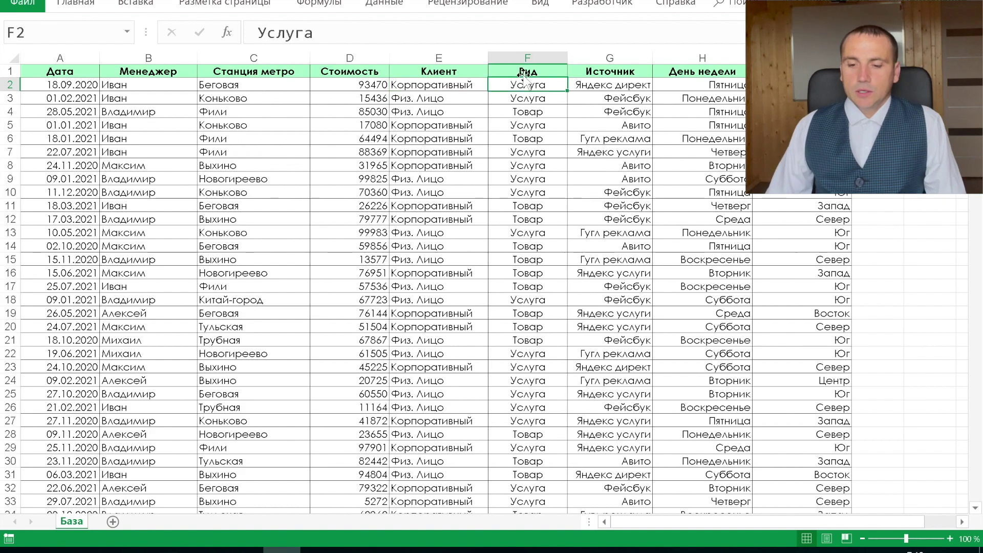
left_click(523, 71)
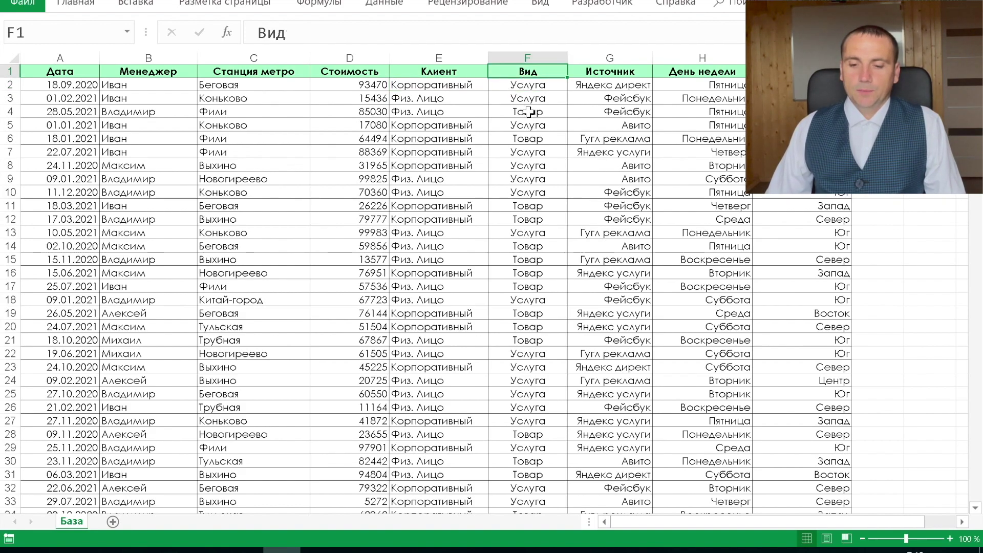
left_click(591, 98)
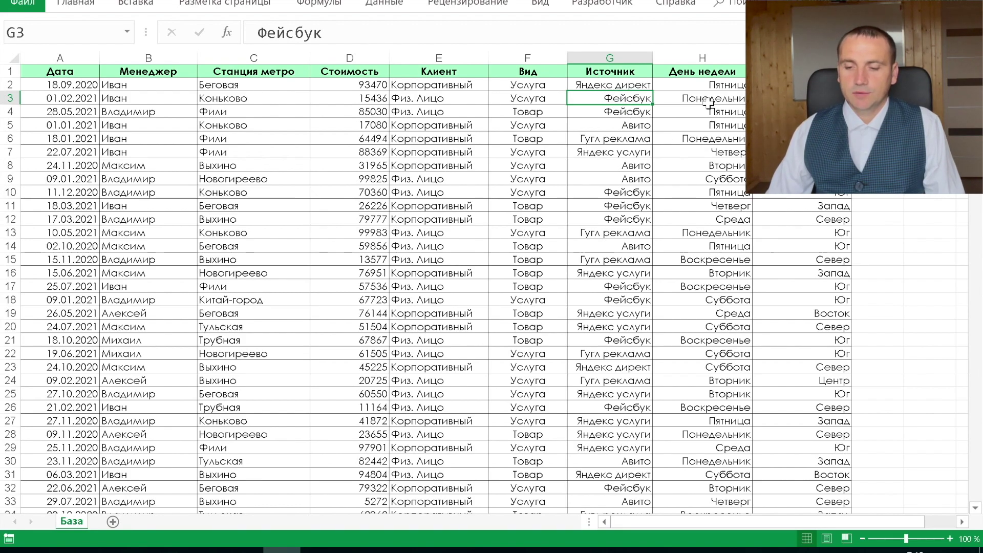
left_click(704, 87)
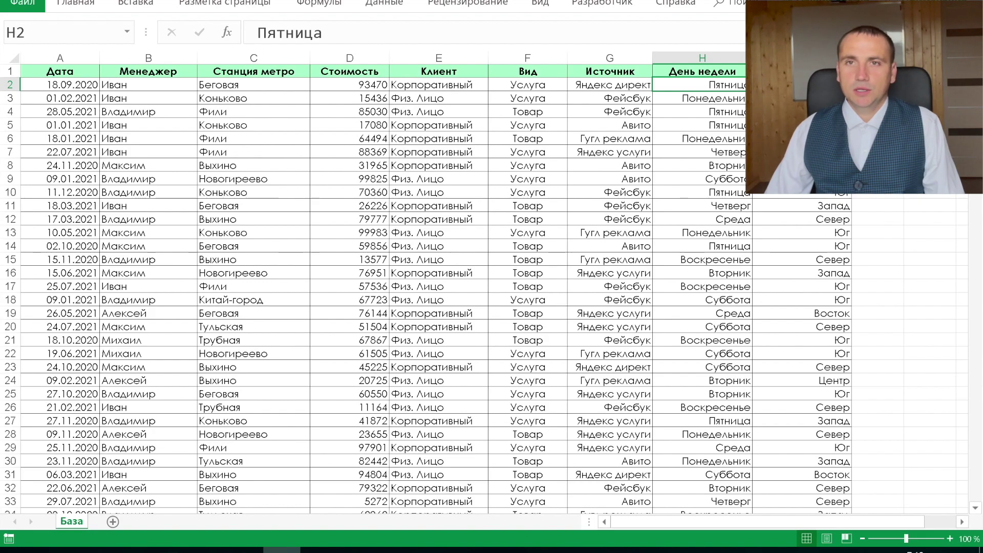
Step: Add a new sheet after База and name it Дашборд
left_click(115, 522)
right_click(113, 521)
left_click(192, 376)
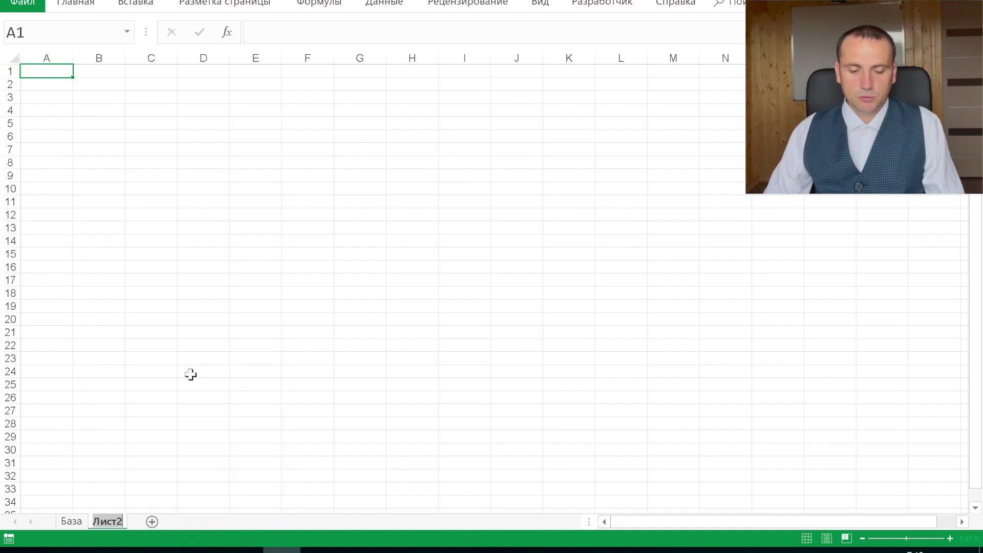
type("Дашборд")
key("Return")
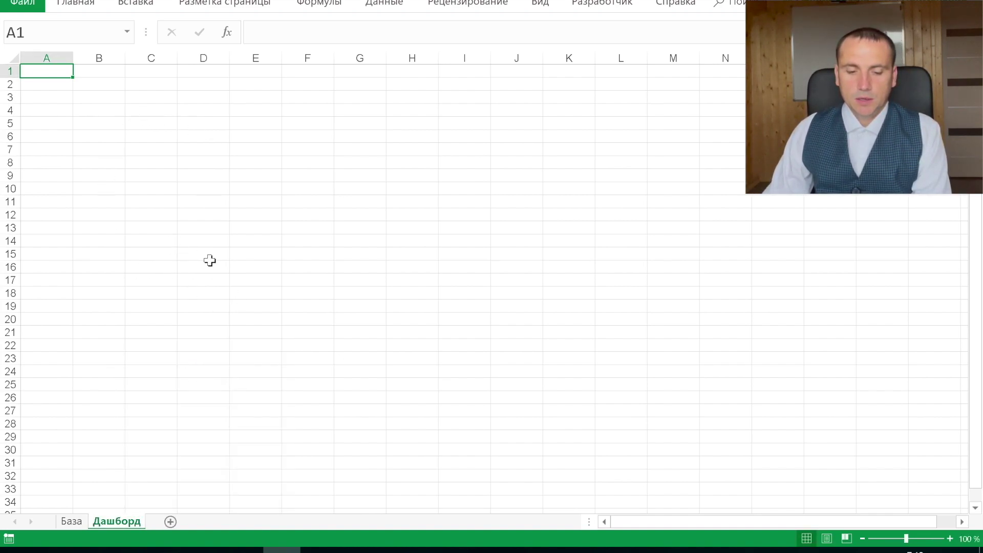
Step: Enter the label дата in cell D25
left_click(198, 246)
left_click(203, 305)
left_click(221, 384)
type("дата")
key("Return")
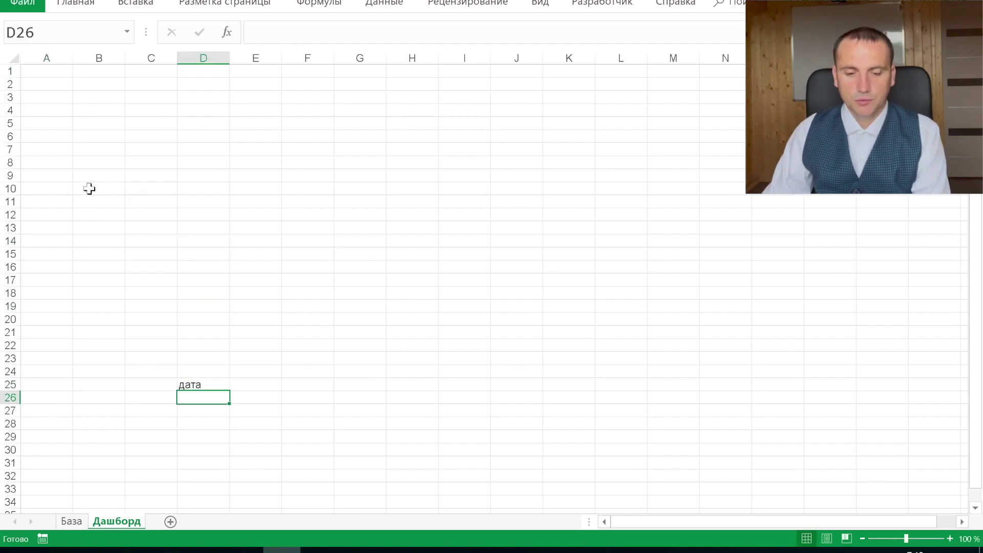
Step: Enter the labels день недел in B5 and источник in B13
left_click(104, 126)
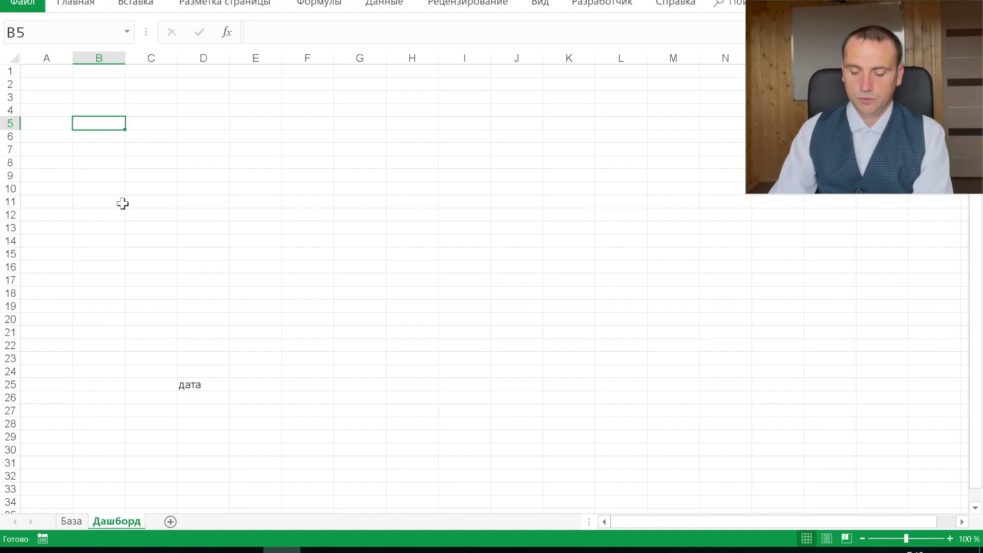
type("день недел")
key("Return")
key("Down")
key("Down")
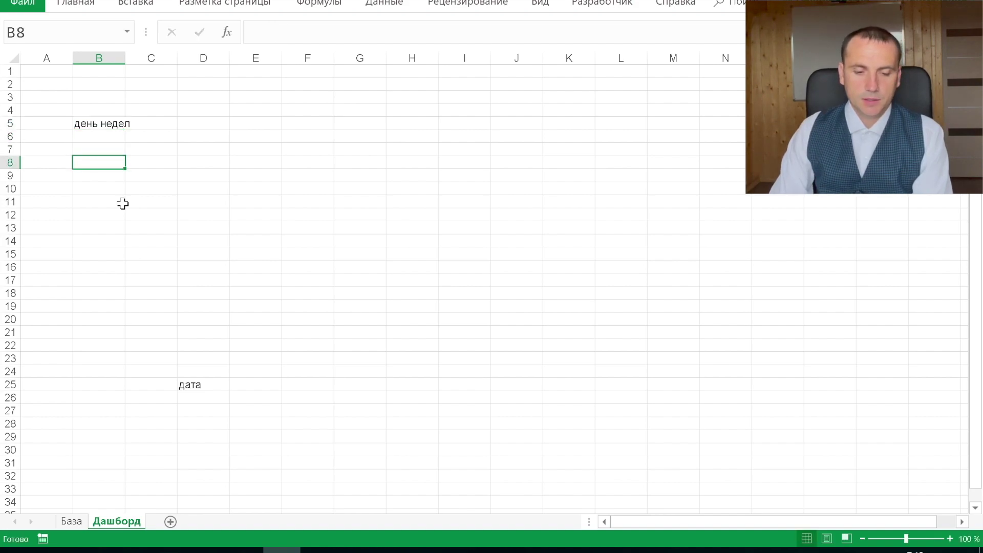
key("Down")
key("Down")
key("Down")
key("Down")
key("Down")
type("ис")
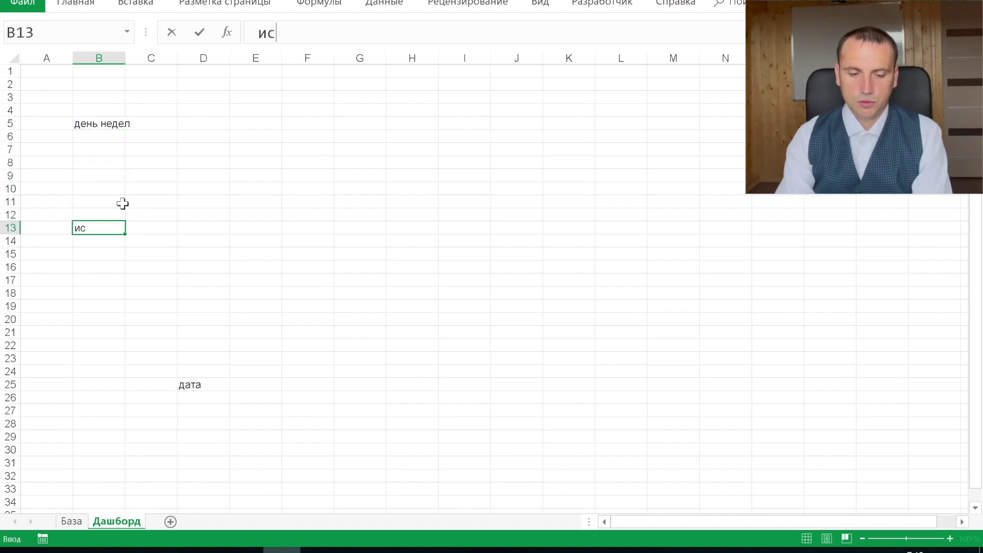
type("точник")
key("Return")
Step: Enter the KPI headers макс, среднее and сумма across row 2
left_click(226, 82)
type("макс")
key("Tab")
key("Tab")
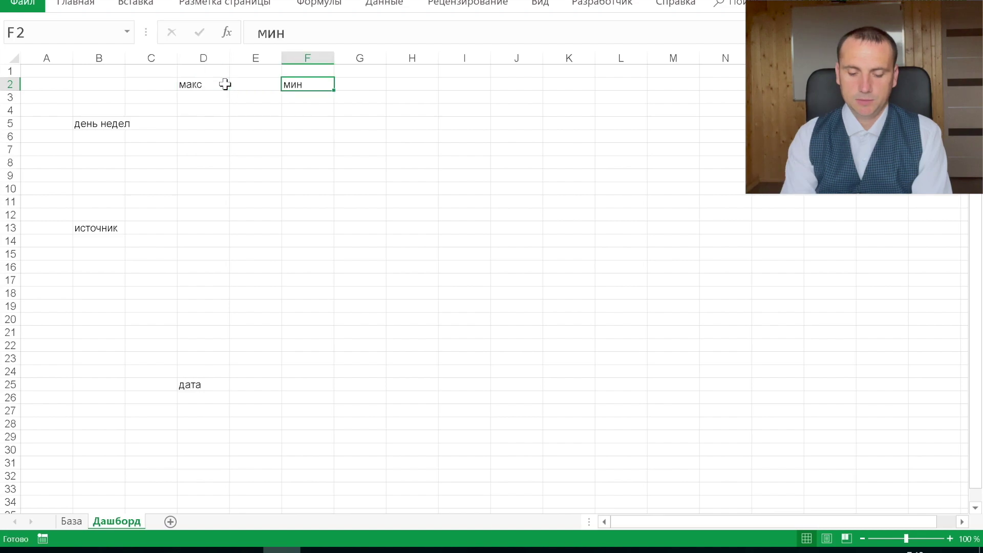
type("среднее")
key("Tab")
key("Tab")
type("сумма")
key("Return")
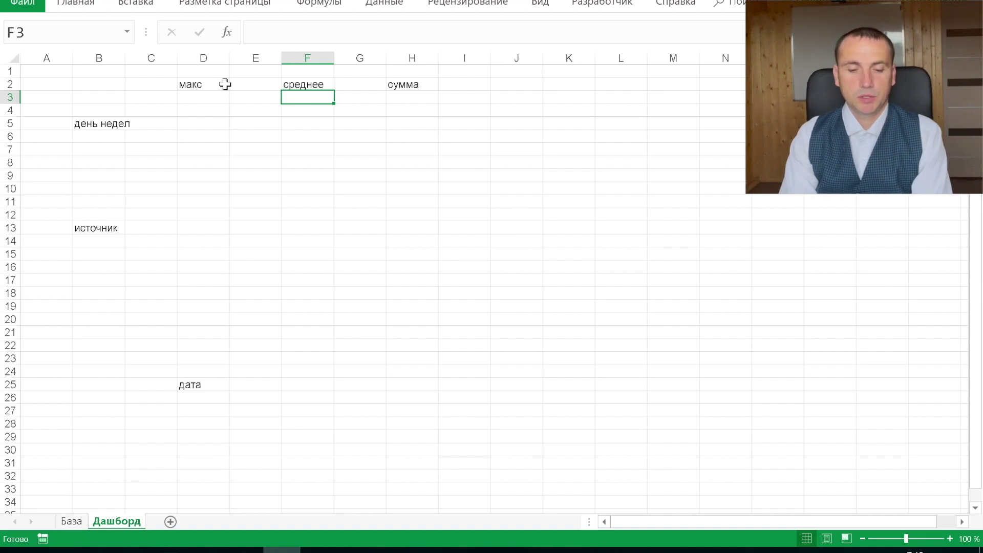
Step: Enter the labels по менеджерам in D5 and по типу in G5
key("Left")
key("Left")
key("Left")
key("Down")
key("Down")
key("Right")
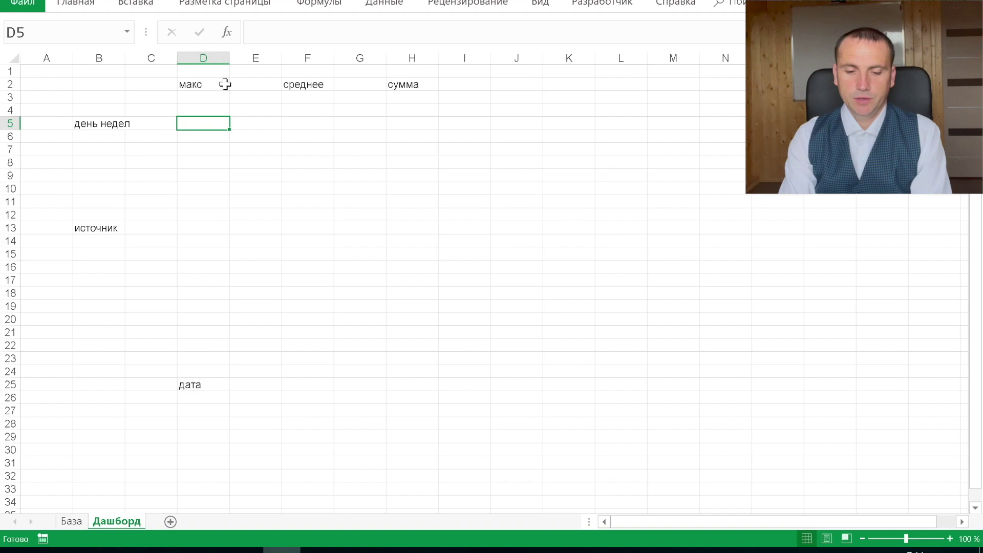
type("по менеджерам")
key("Right")
key("Right")
key("Right")
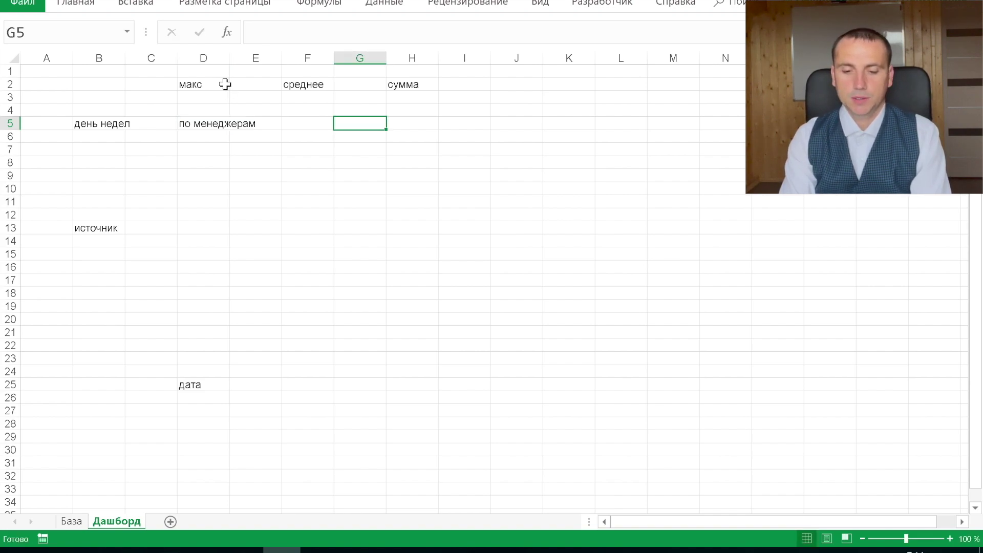
type("по типу")
key("Return")
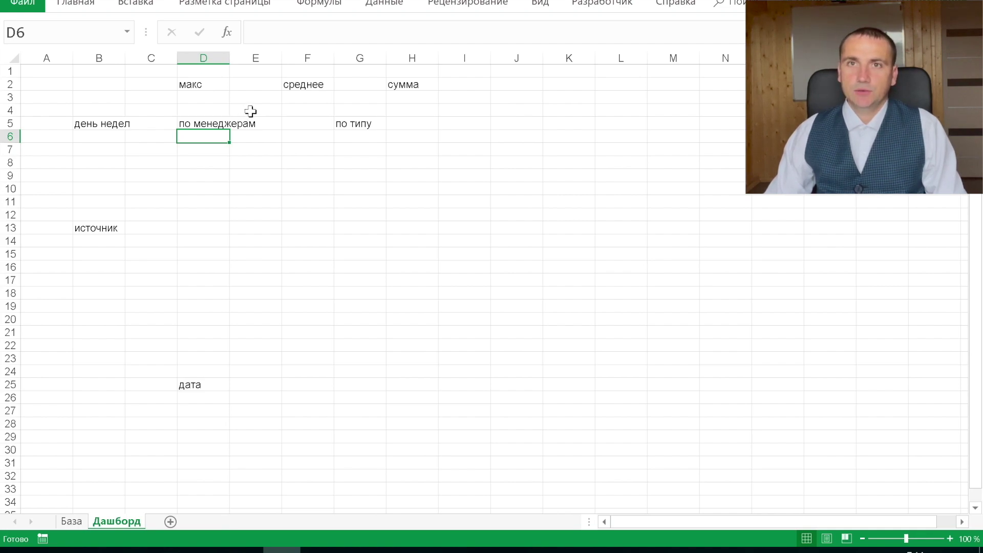
Step: Create a PivotTable from the whole База table on a new sheet, with Стоимость in values
left_click(72, 521)
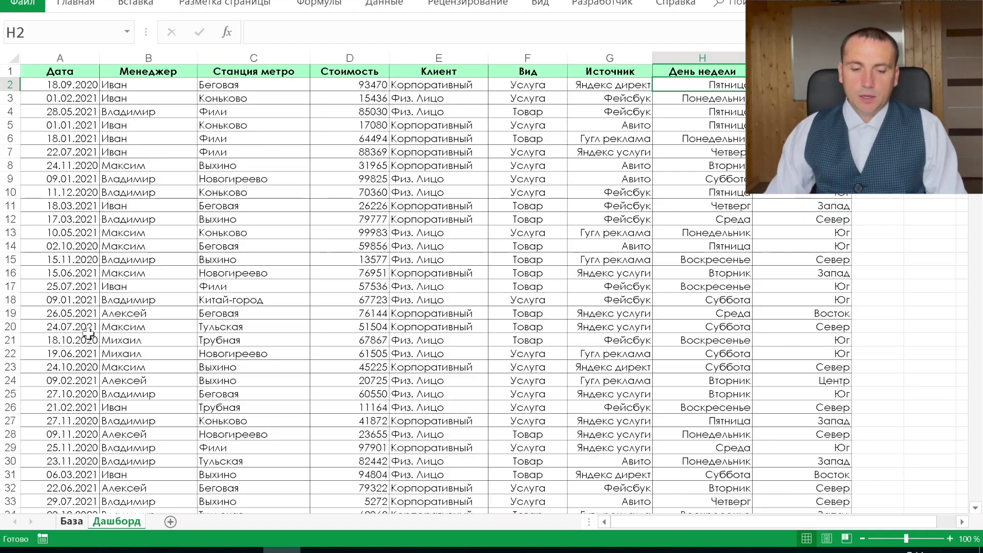
left_click(124, 169)
key("ctrl+a")
key("alt+с")
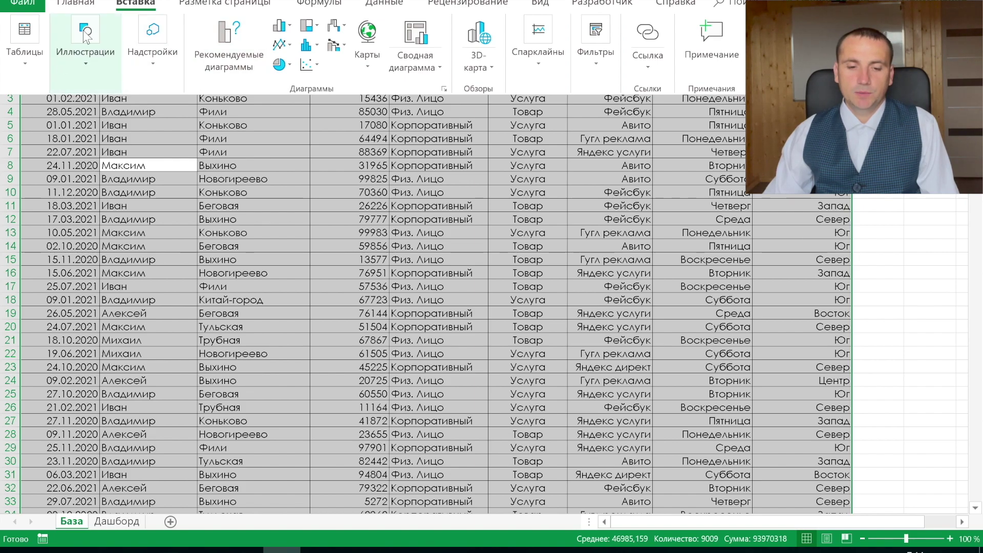
left_click(27, 51)
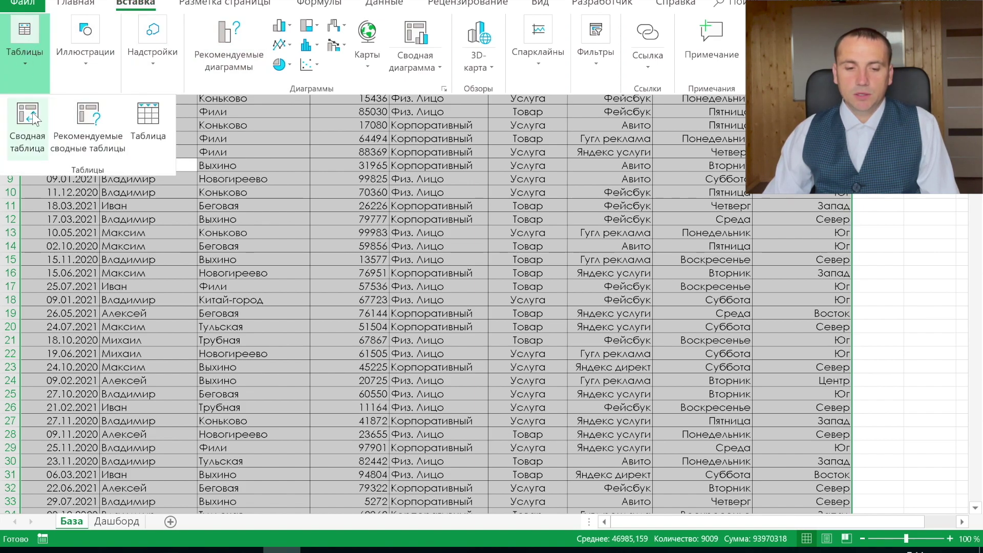
left_click(32, 112)
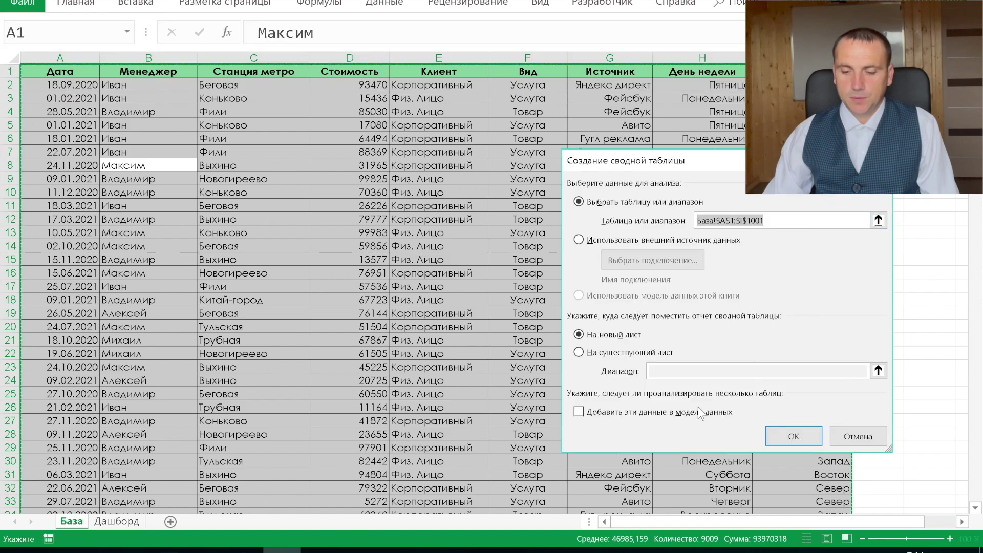
left_click(793, 435)
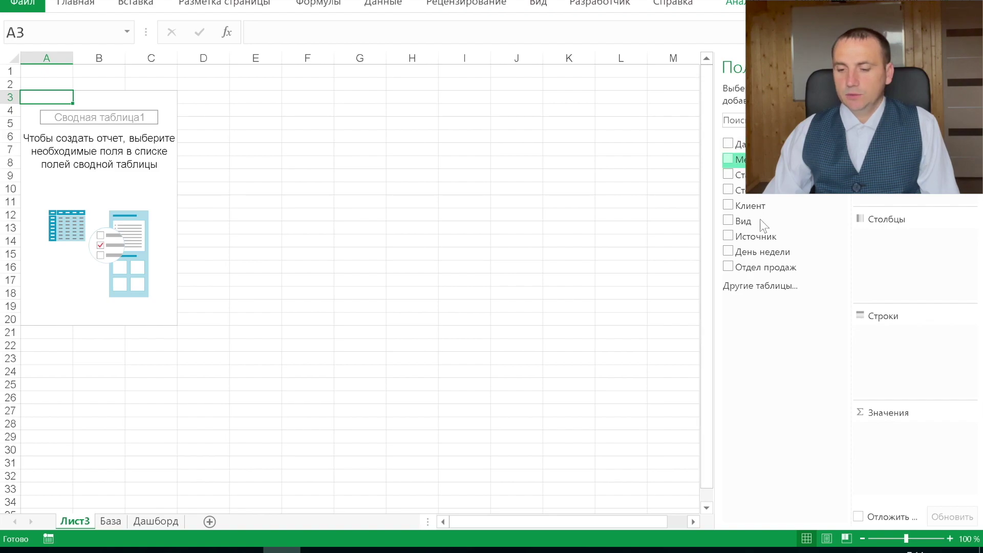
left_click(730, 192)
Step: Add Стоимость to the values twice more and summarize the first column by maximum
left_click_drag(742, 190, 937, 440)
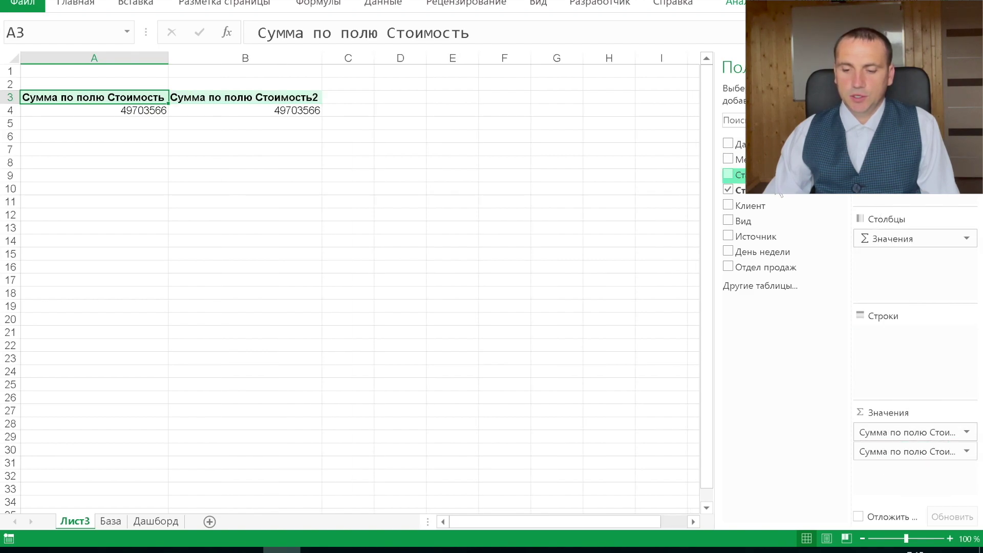
left_click_drag(785, 197, 903, 464)
left_click(93, 110)
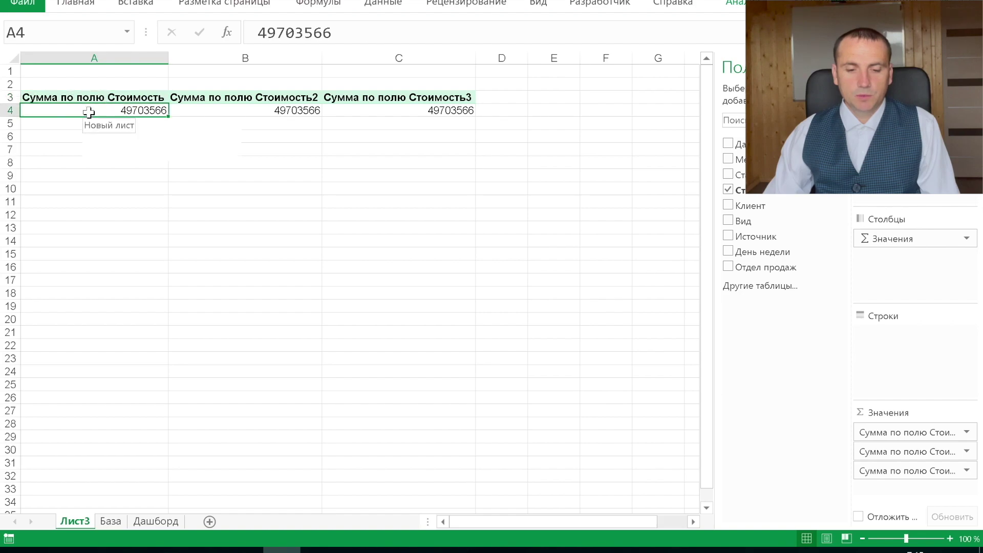
right_click(135, 109)
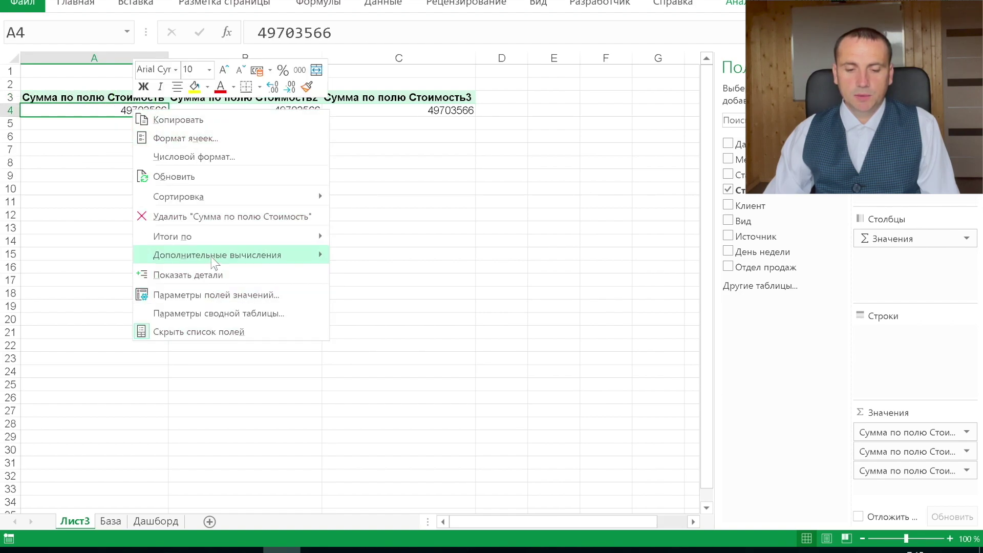
mouse_move(172, 236)
left_click(391, 285)
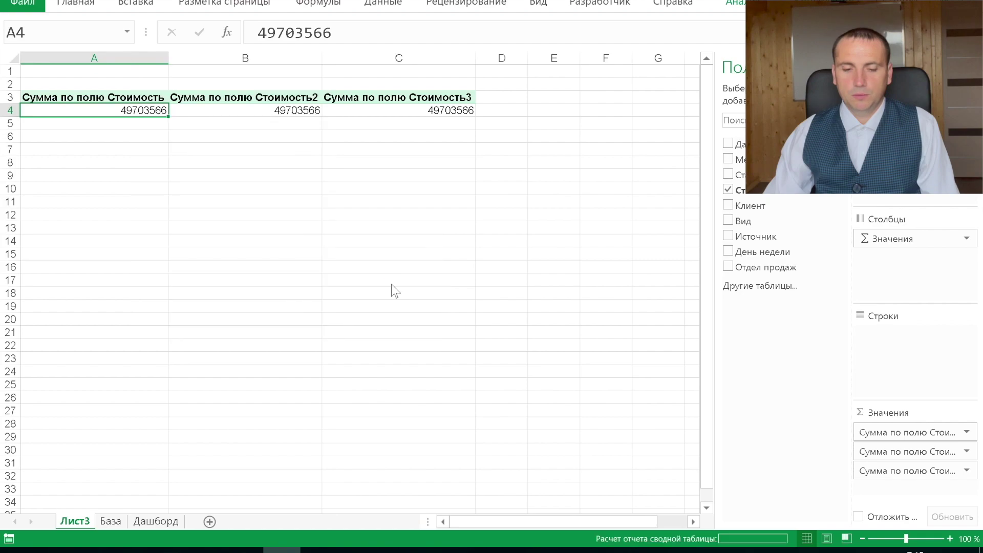
Step: Summarize the second Стоимость value column as an average (Среднее)
right_click(293, 114)
mouse_move(333, 241)
left_click(531, 278)
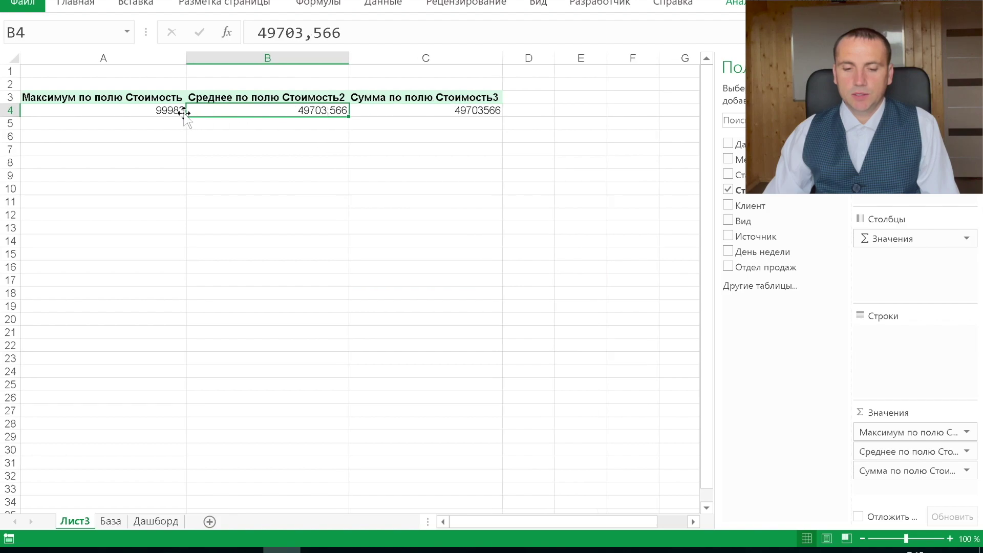
left_click(132, 100)
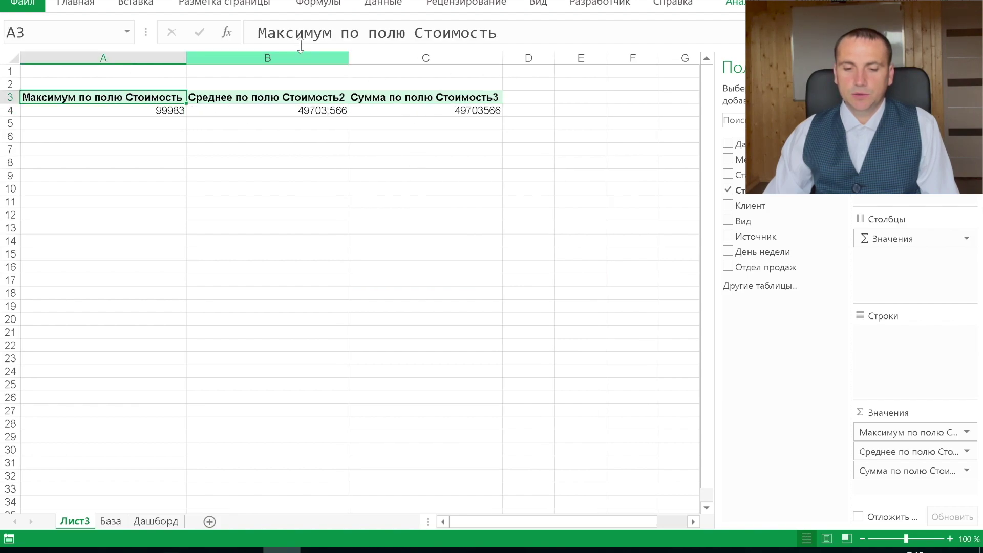
Step: Trim the pivot headers A3, B3, C3 to Максимум, Среднее and Сумма
left_click_drag(340, 33, 605, 29)
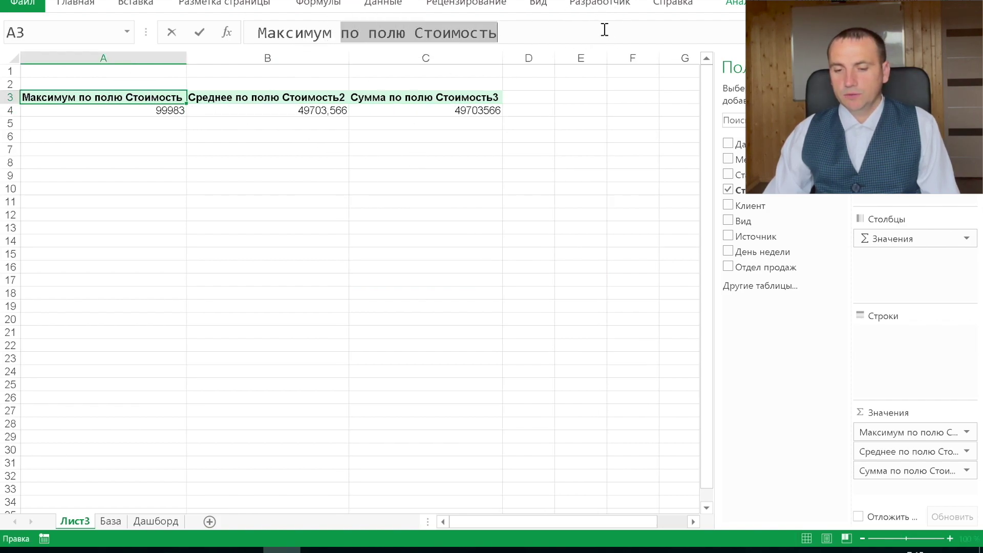
key("BackSpace")
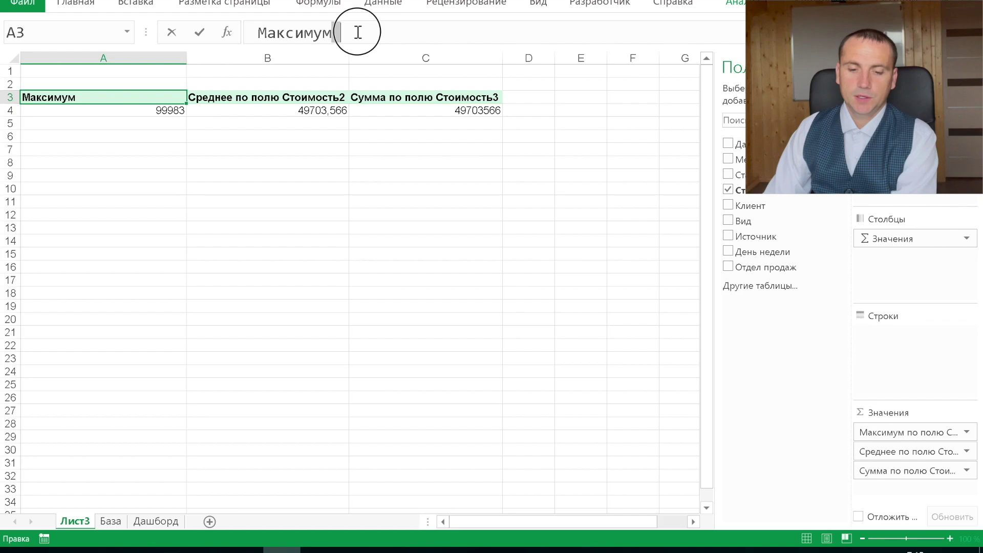
key("Return")
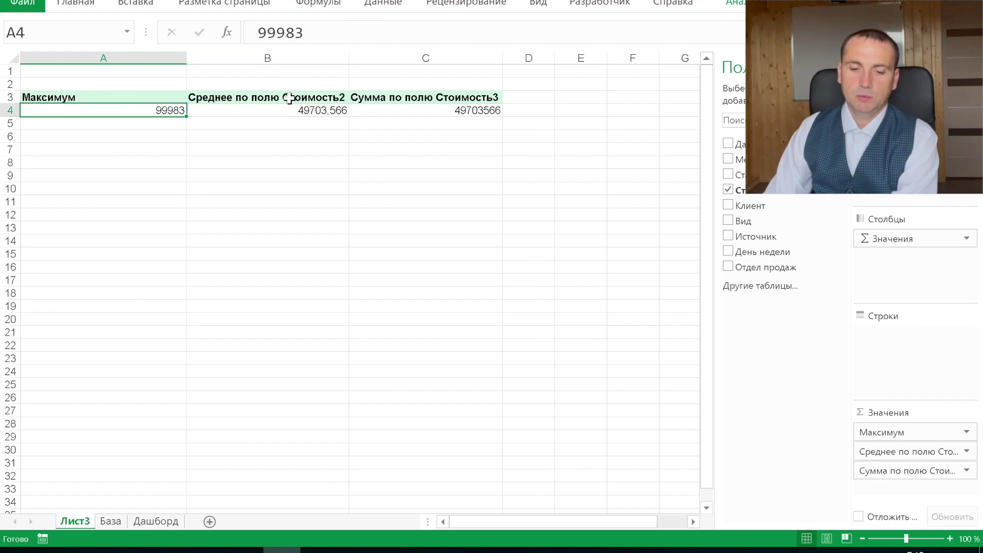
left_click(288, 98)
left_click_drag(323, 32, 496, 33)
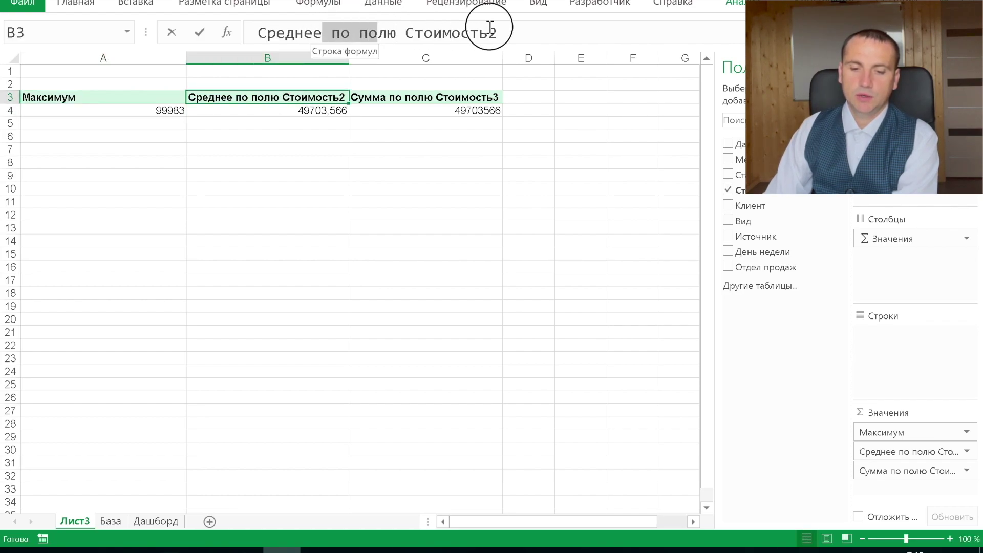
key("BackSpace")
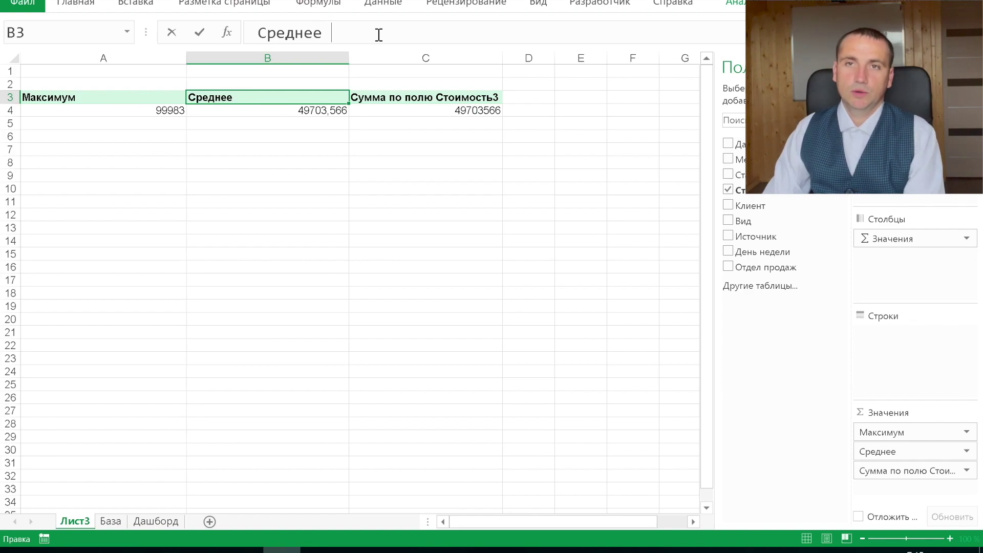
key("Tab")
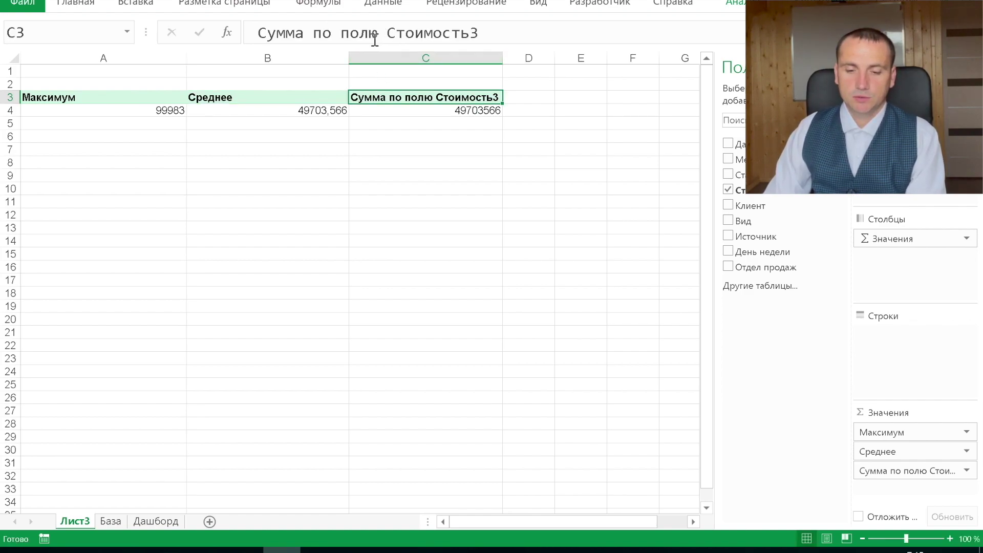
left_click_drag(315, 33, 517, 28)
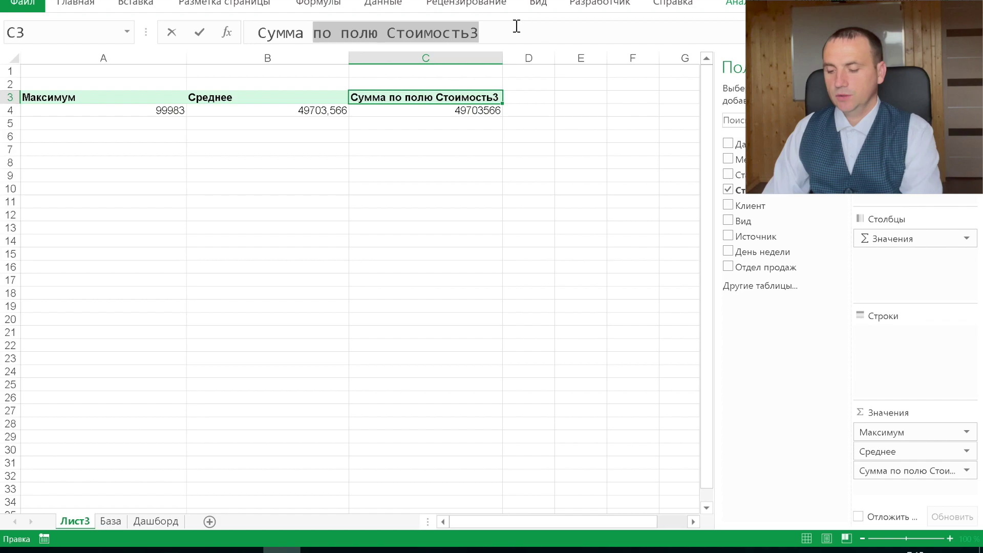
key("BackSpace")
key("Return")
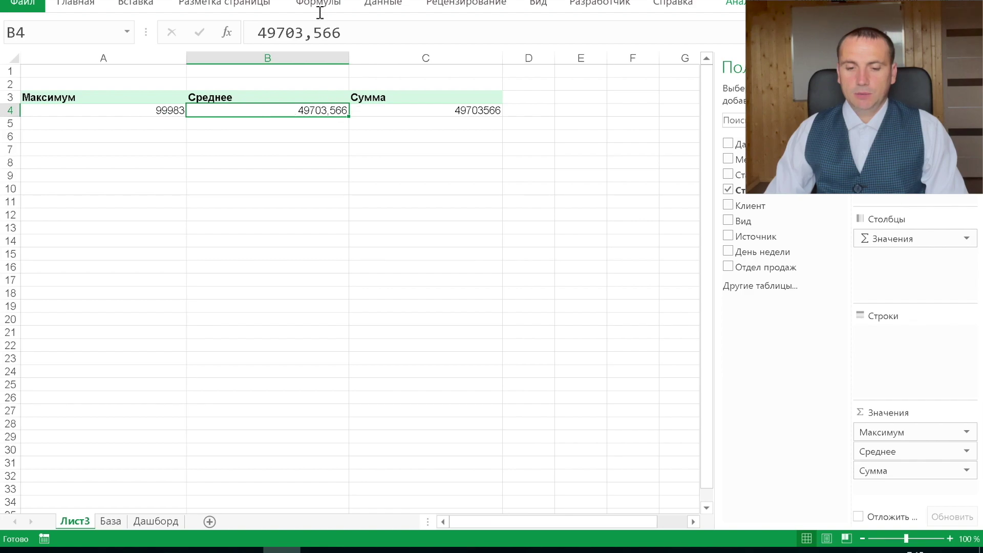
Step: Decrease the average's decimals three times so it shows 49704
left_click(67, 2)
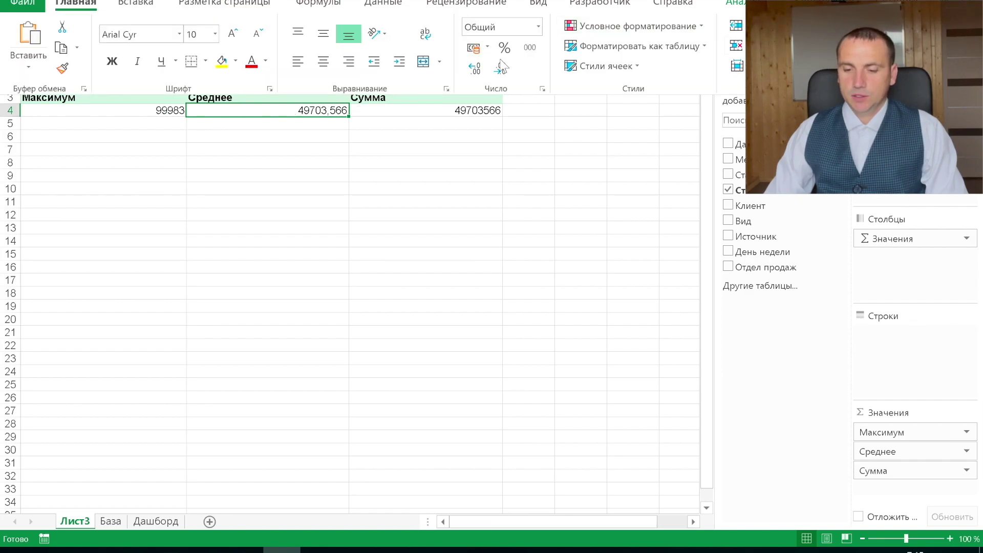
left_click(501, 67)
left_click(500, 68)
left_click(500, 67)
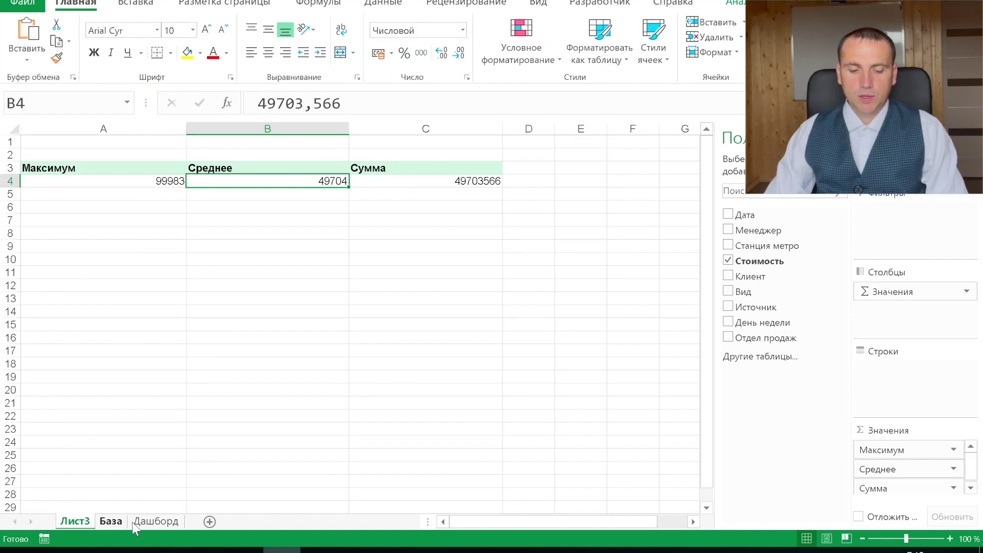
Step: Link Дашборд cells D3, F3 and H3 to the pivot values A4, B4 and C4 on Лист3
left_click(163, 521)
left_click(210, 168)
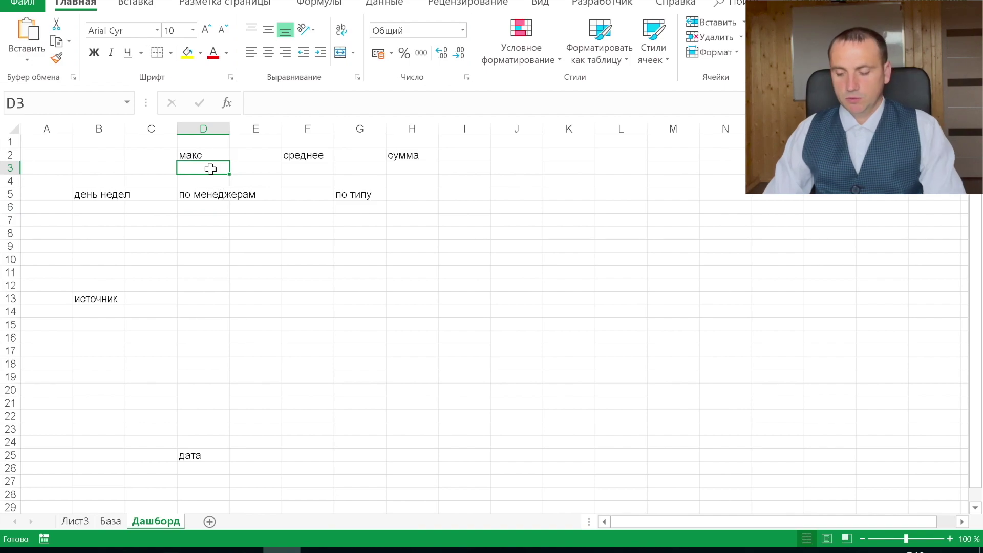
type("=")
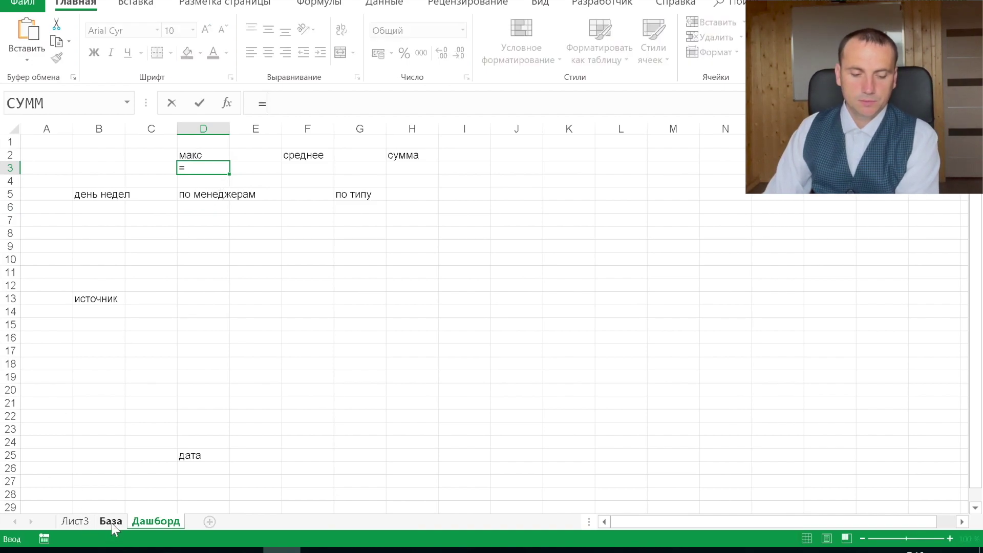
left_click(111, 521)
left_click(87, 521)
left_click(166, 184)
key("Return")
left_click(331, 105)
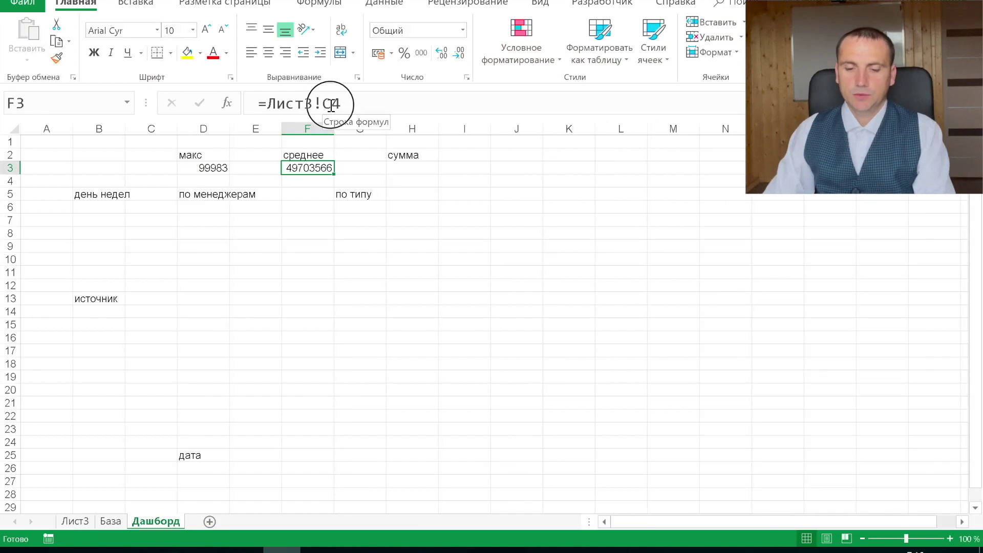
key("BackSpace")
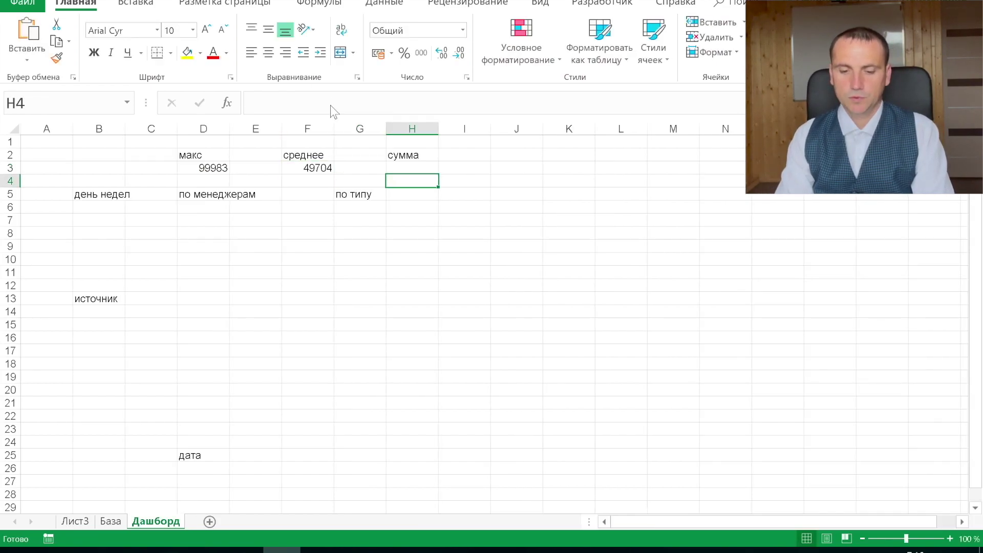
left_click(410, 169)
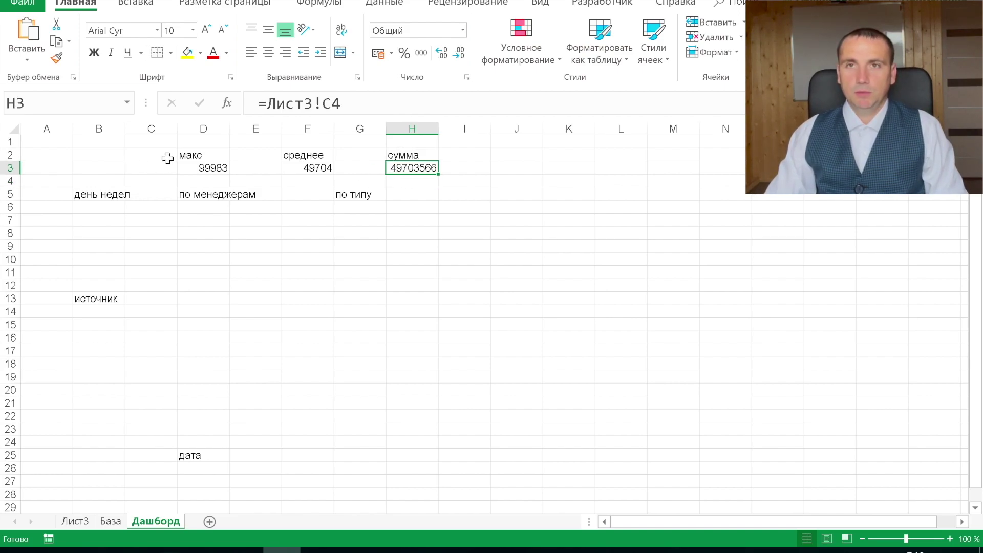
Step: Make rows 2 and 3 on Дашборд taller
left_click_drag(10, 155, 15, 188)
left_click(202, 169)
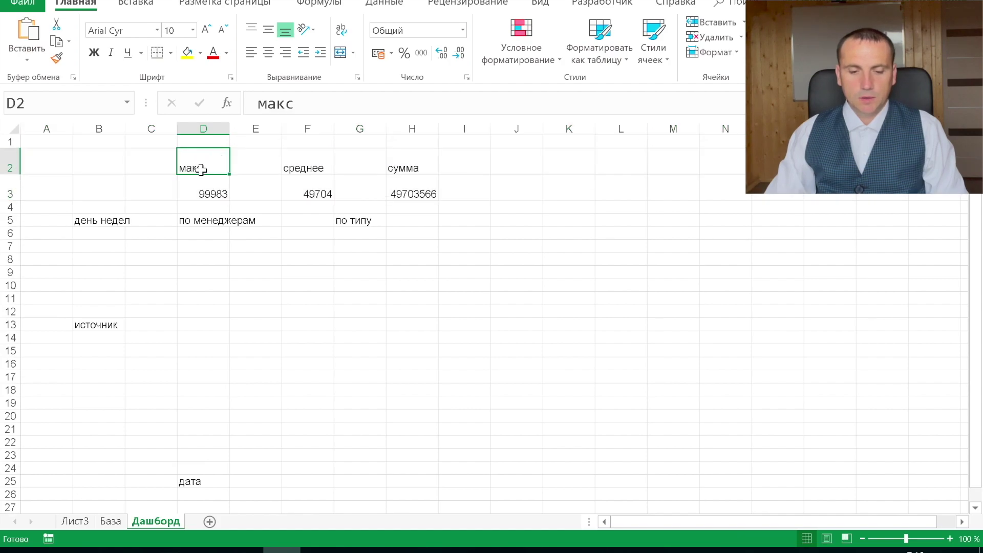
left_click(220, 220)
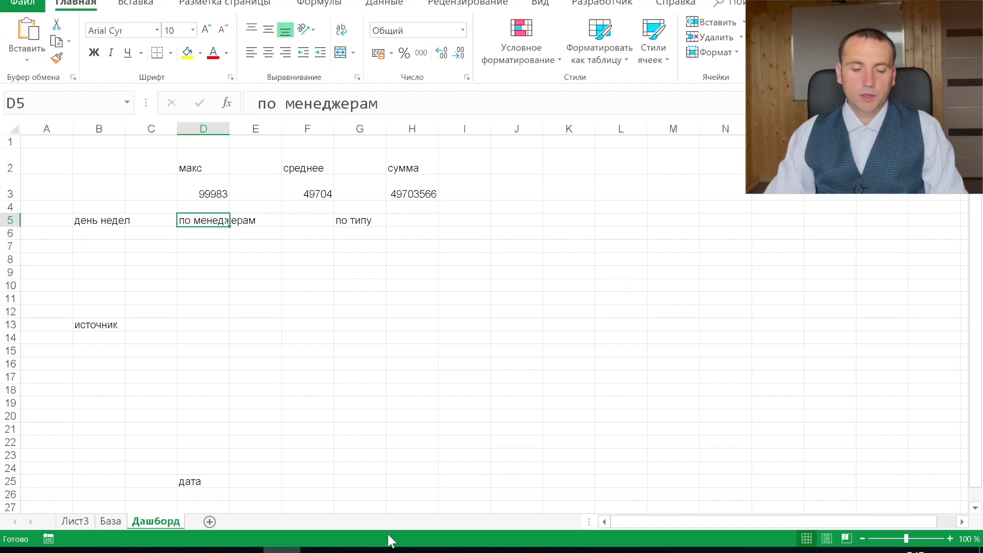
Step: Select the entire pivot table on Лист3
left_click(108, 521)
left_click(84, 520)
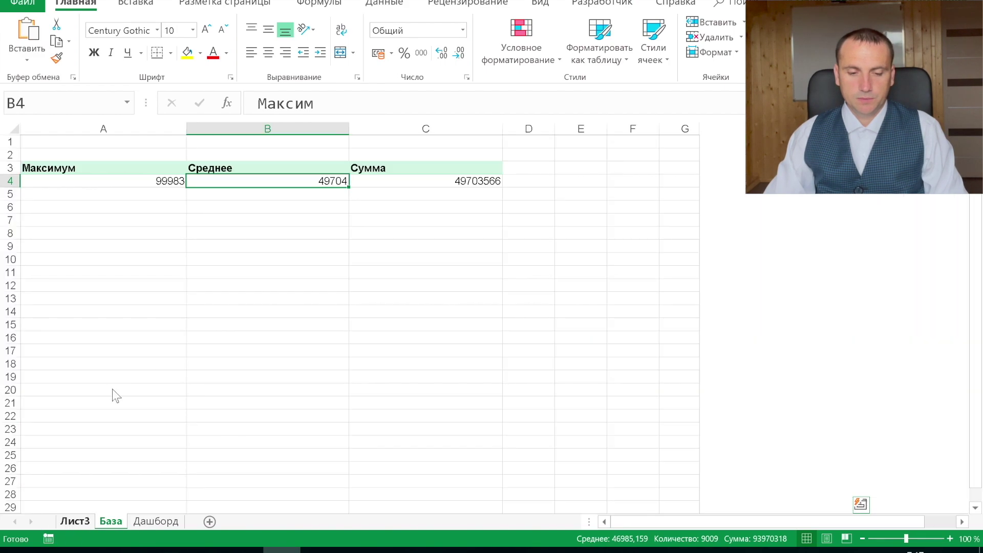
left_click(64, 168)
left_click(432, 180)
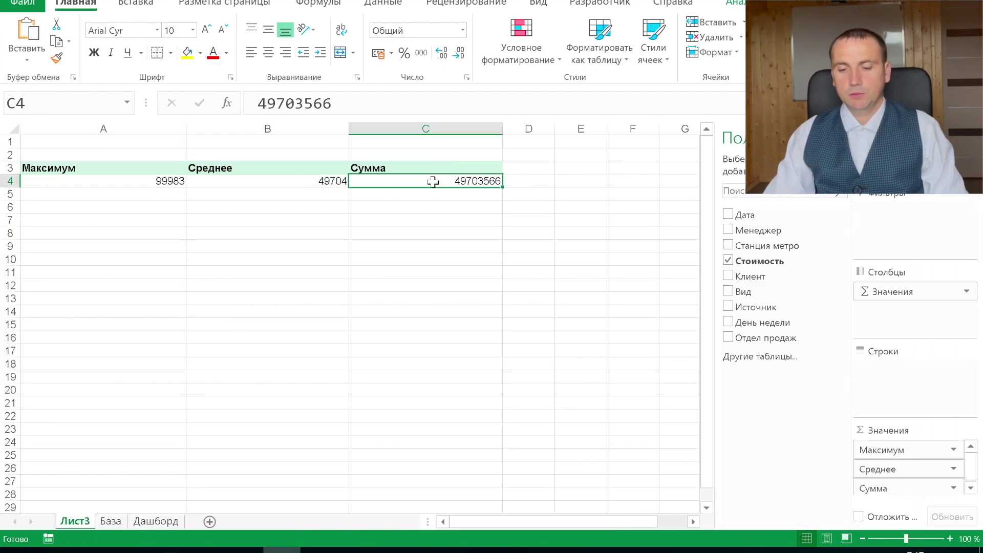
key("ctrl+a")
Step: Copy the pivot to A15, keeping only Сумма broken down by Менеджер
key("ctrl+c")
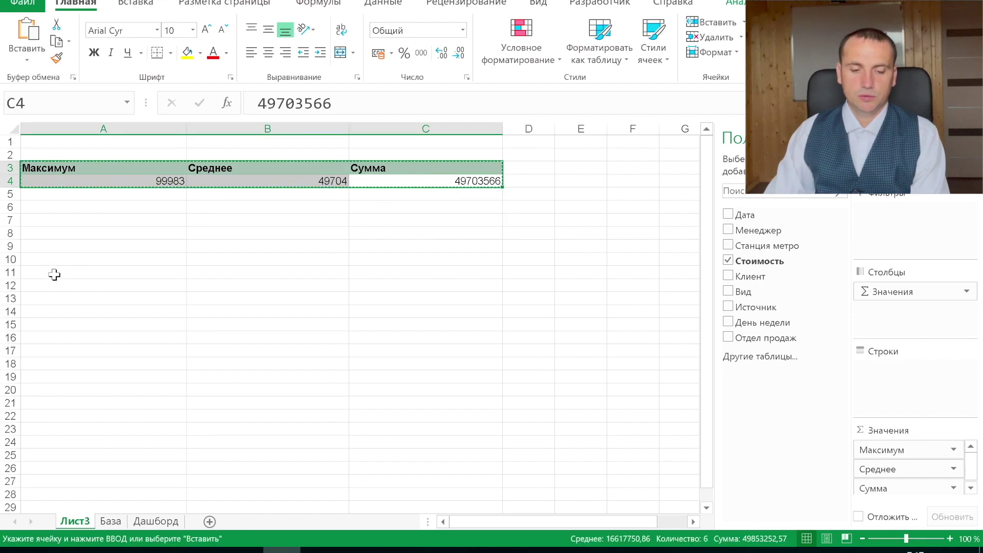
left_click(38, 321)
key("ctrl+v")
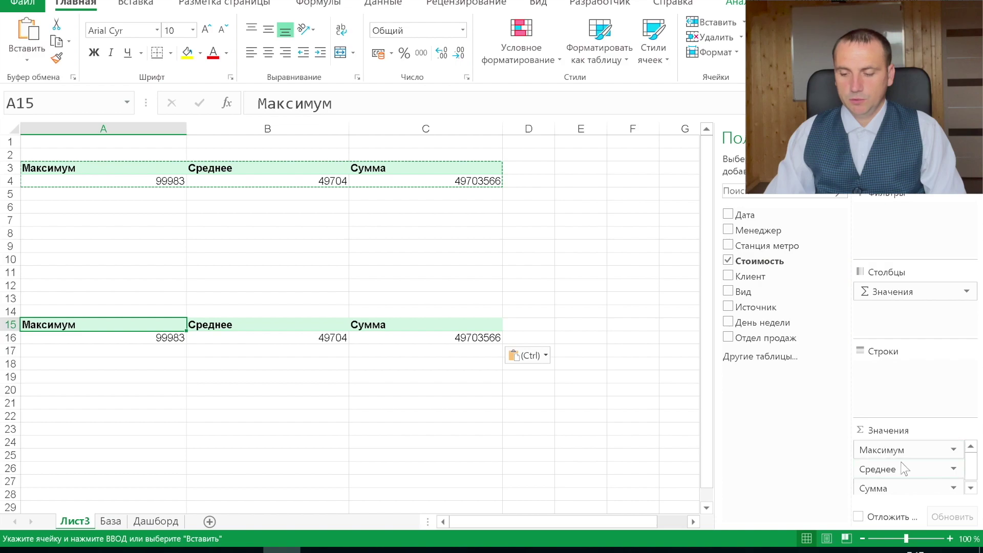
left_click_drag(901, 468, 742, 230)
left_click_drag(904, 449, 741, 230)
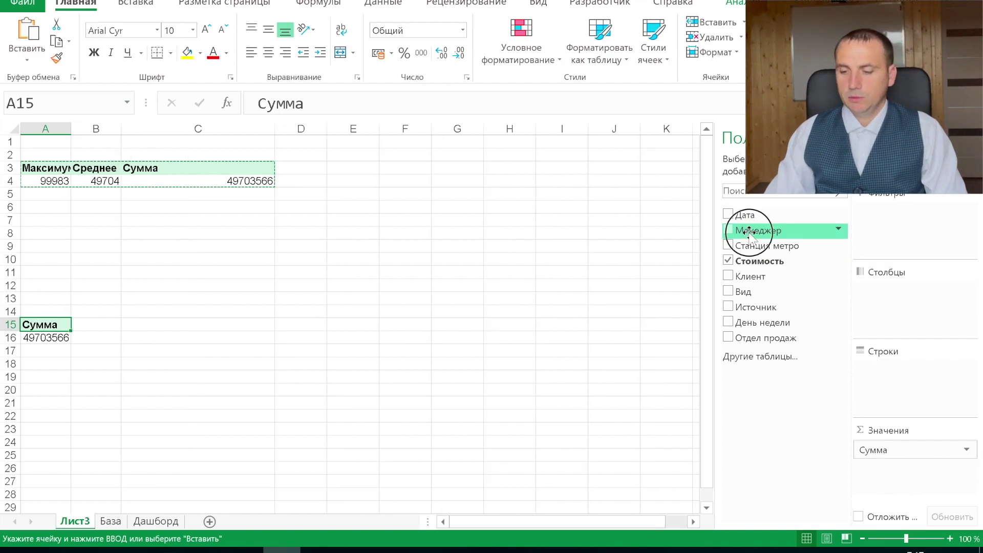
left_click(731, 230)
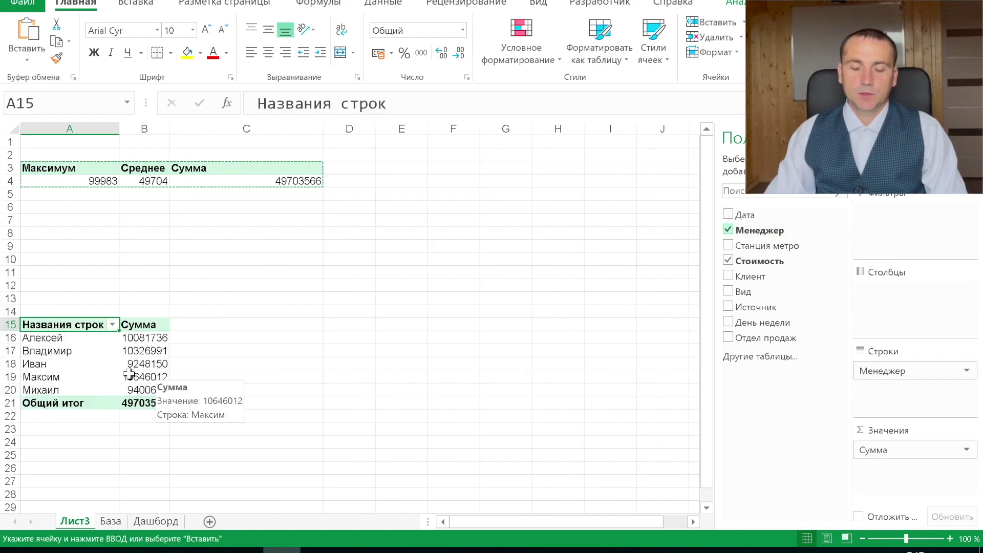
Step: Insert a 3-D column chart of the manager totals and cut it from Лист3
left_click_drag(77, 340, 154, 389)
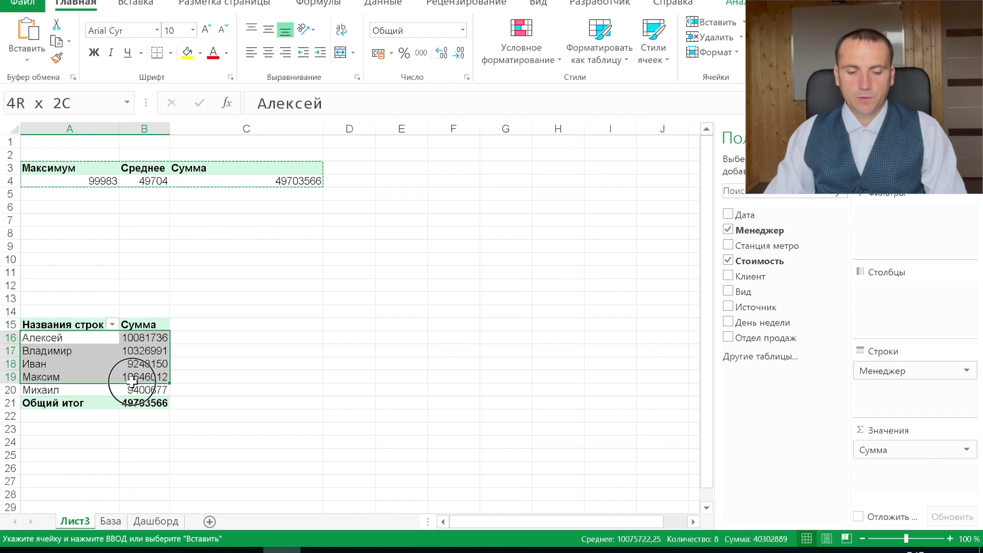
left_click(148, 3)
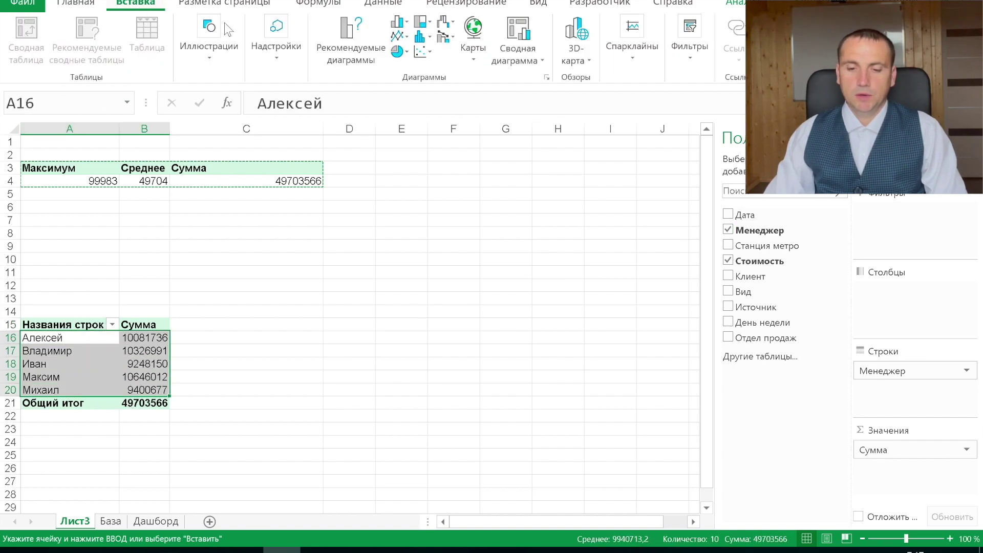
left_click(398, 22)
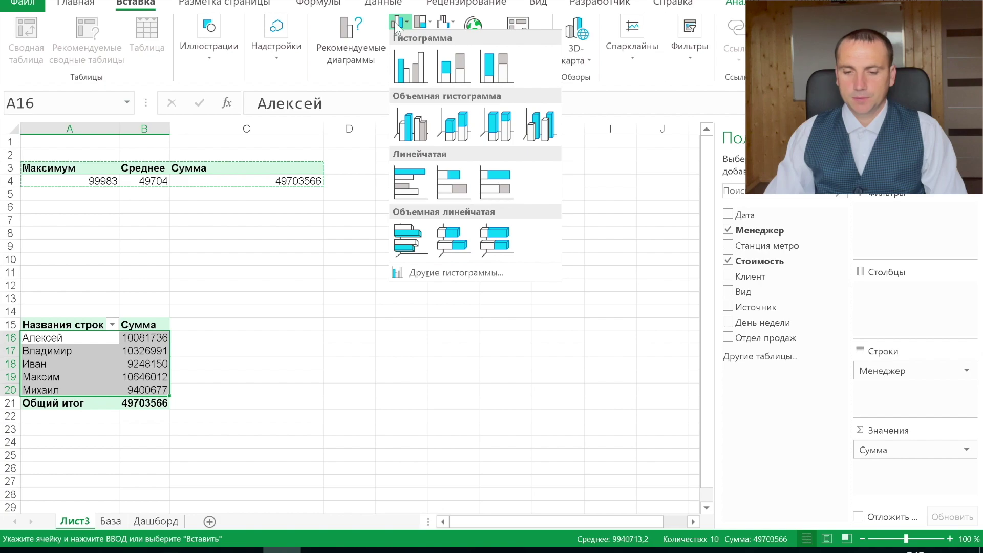
left_click(411, 134)
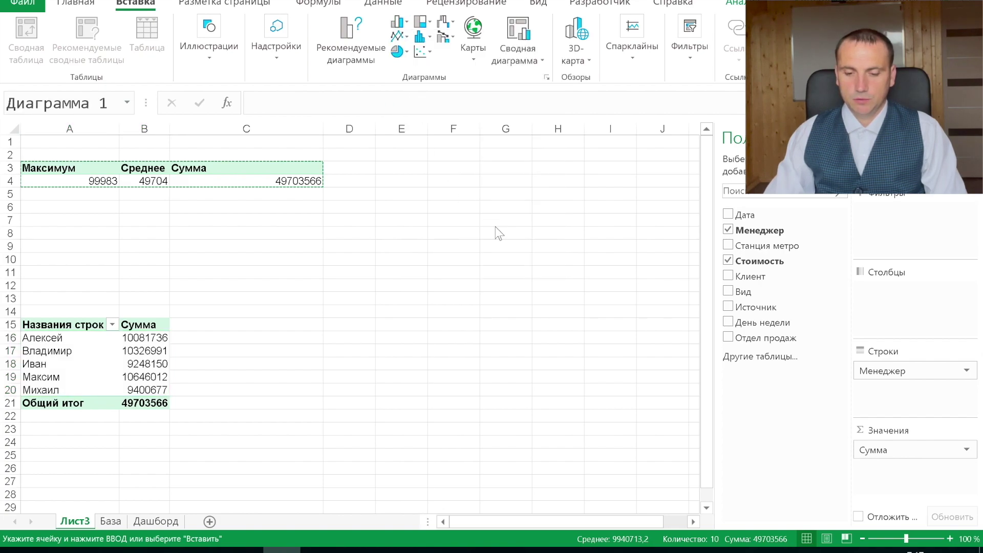
key("ctrl+x")
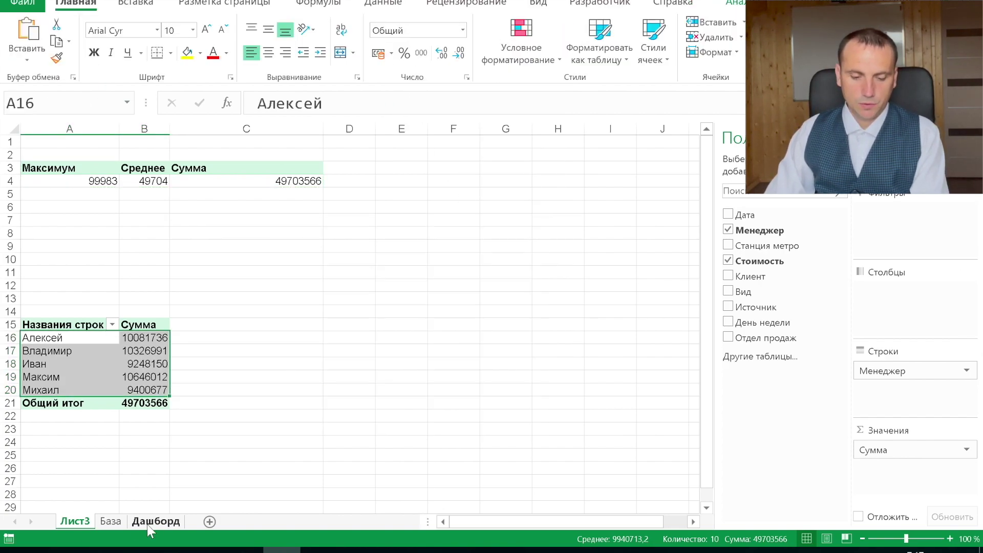
left_click(156, 521)
Step: Paste the manager chart onto Дашборд and widen columns D through H
key("ctrl+v")
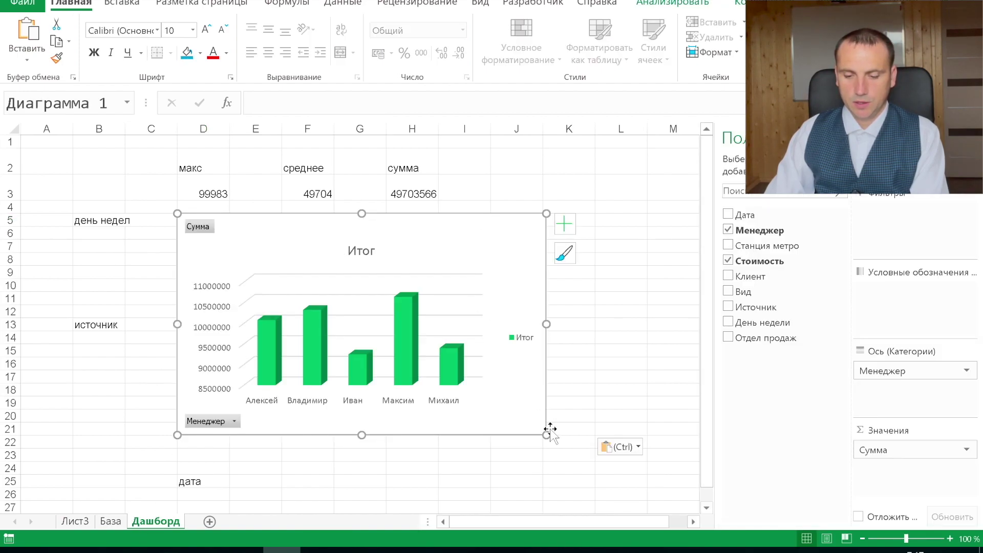
left_click_drag(204, 128, 585, 132)
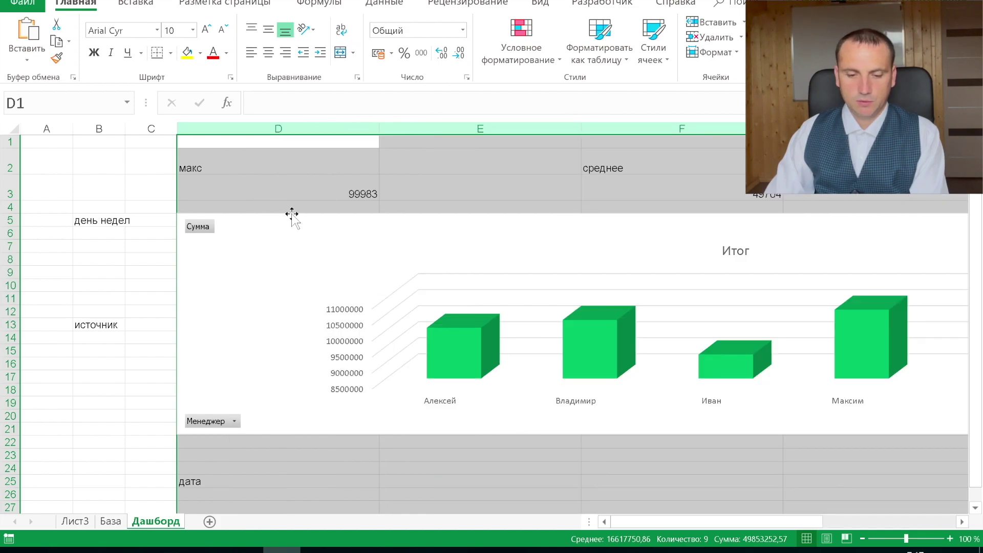
left_click(292, 214)
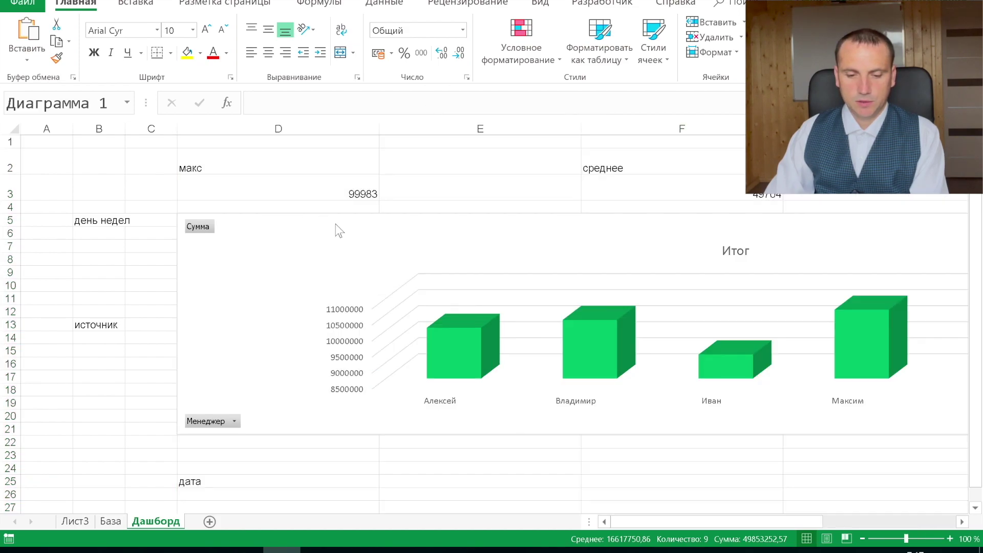
left_click(798, 3)
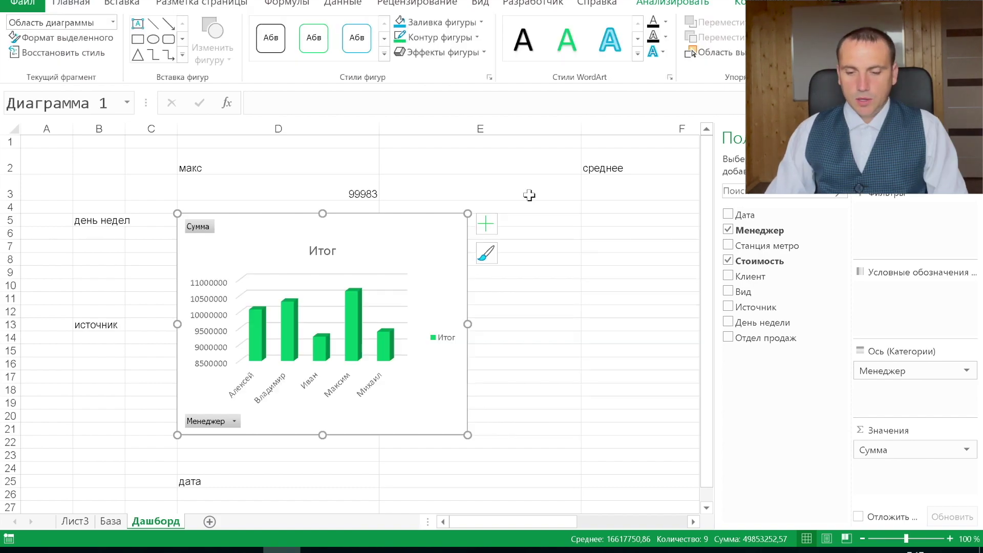
left_click(76, 523)
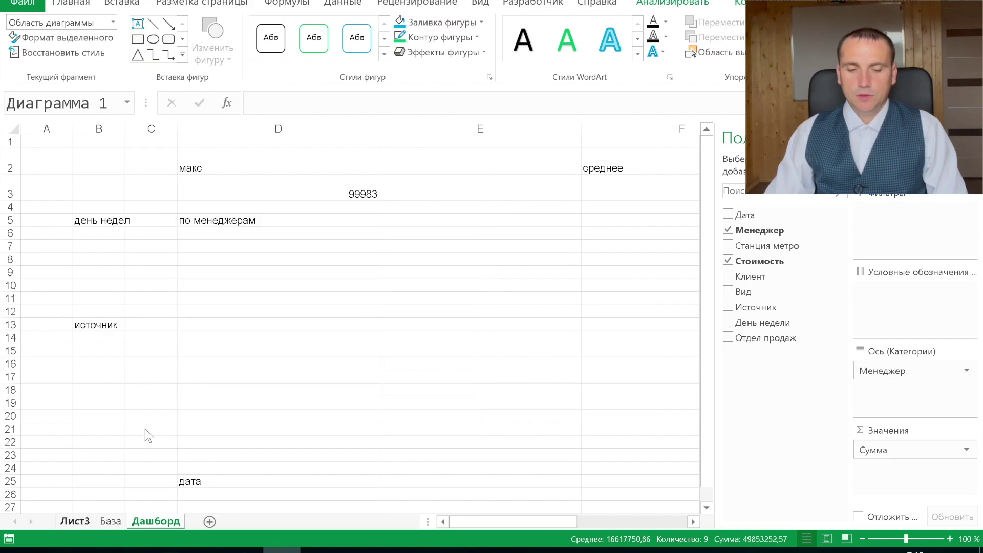
Step: Rename the Лист3 sheet to Сводные таблицы
right_click(70, 524)
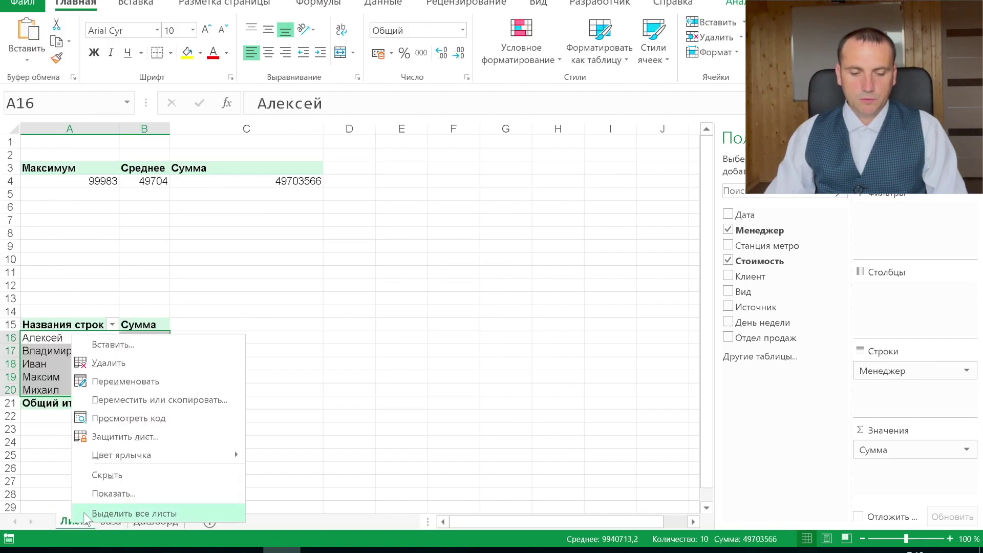
left_click(131, 392)
left_click(82, 517)
type("Сводные таблицы")
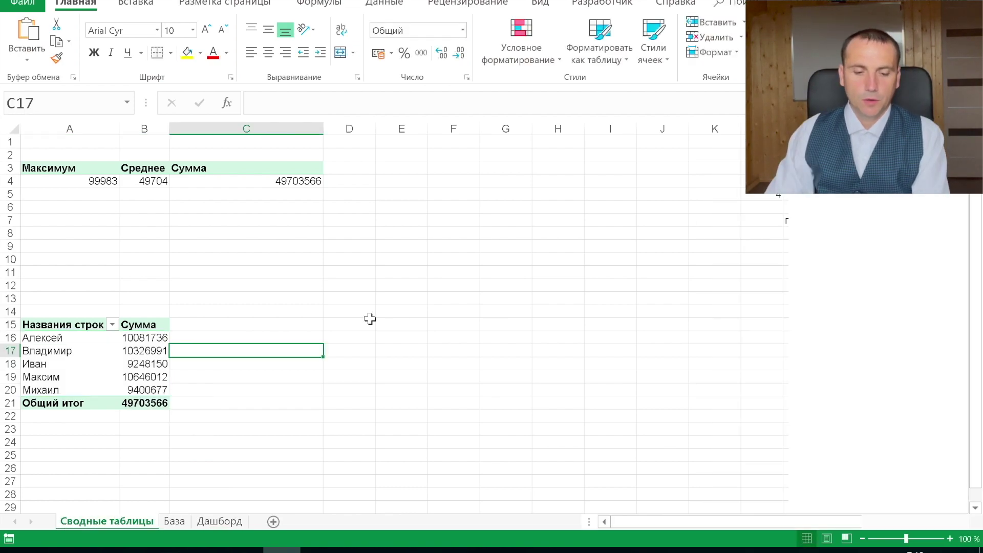
left_click(246, 352)
Step: Copy the manager pivot A15:B21 and paste it at A26
scroll(328, 330, "down", 1)
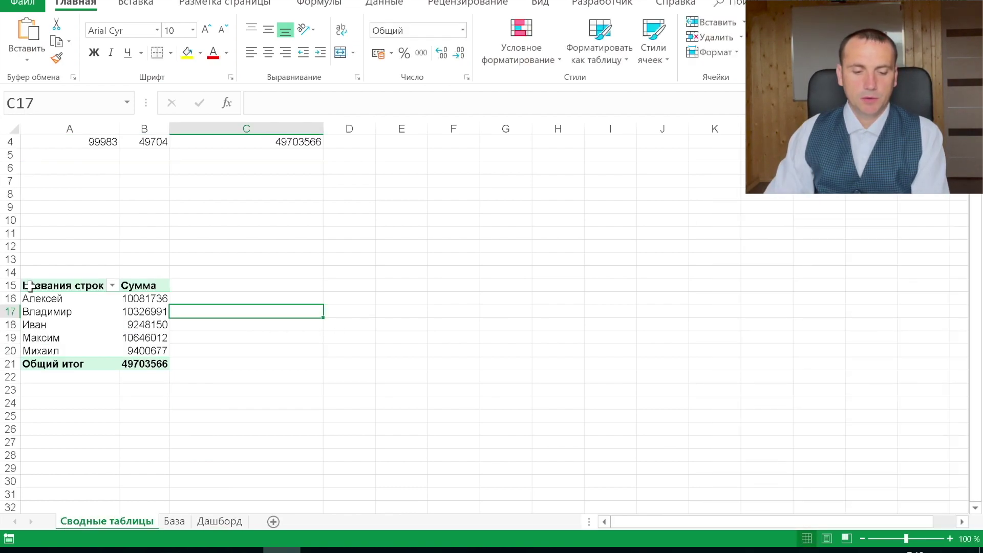
left_click_drag(38, 289, 153, 363)
key("ctrl+c")
left_click(48, 430)
key("ctrl+v")
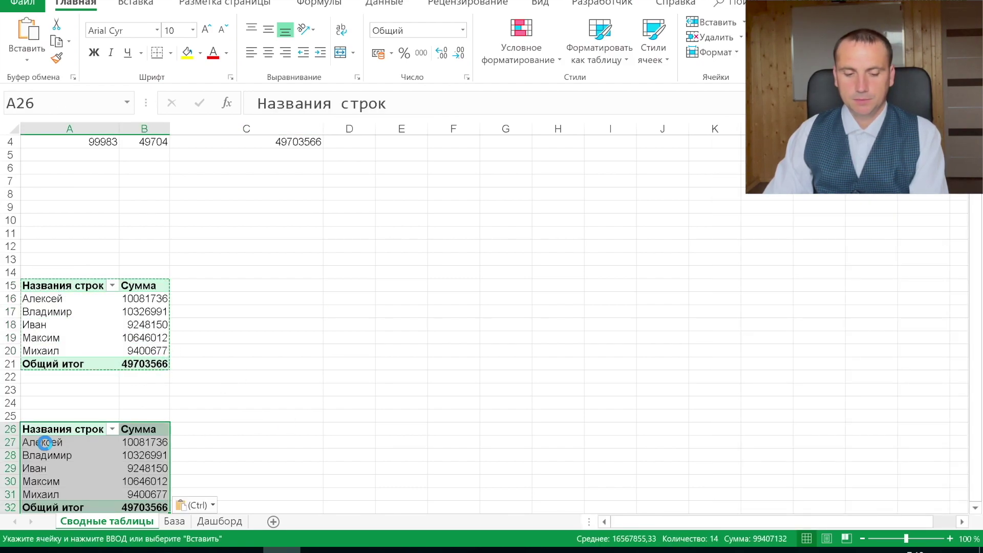
left_click(66, 443)
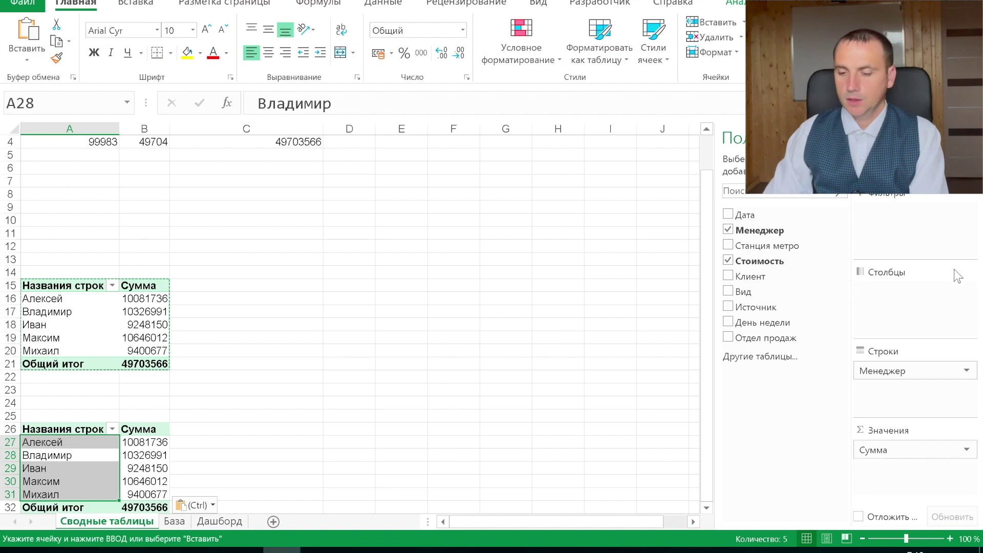
Step: Regroup the A26 pivot by Клиент and select the client labels with their totals
left_click(728, 231)
left_click(727, 291)
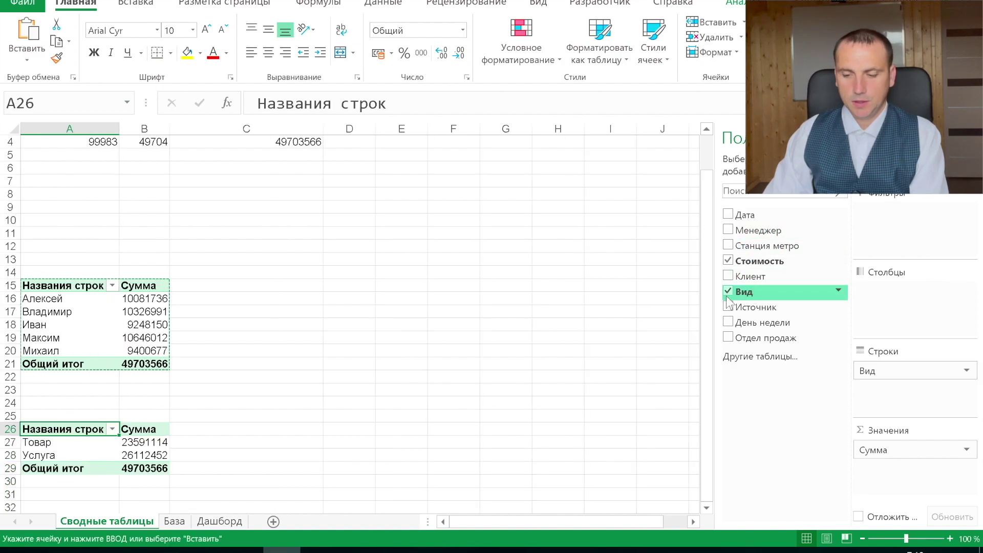
left_click(727, 292)
left_click(727, 277)
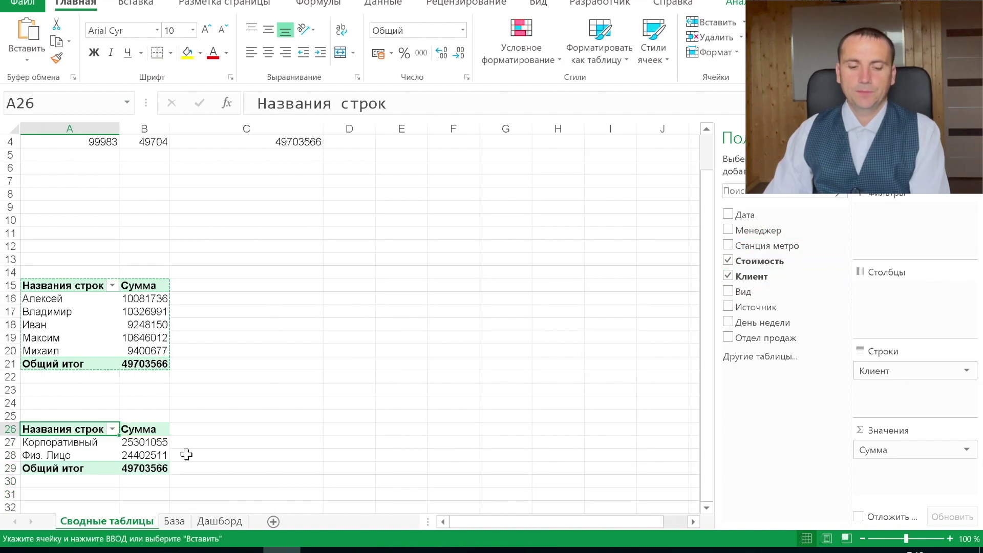
left_click(145, 455)
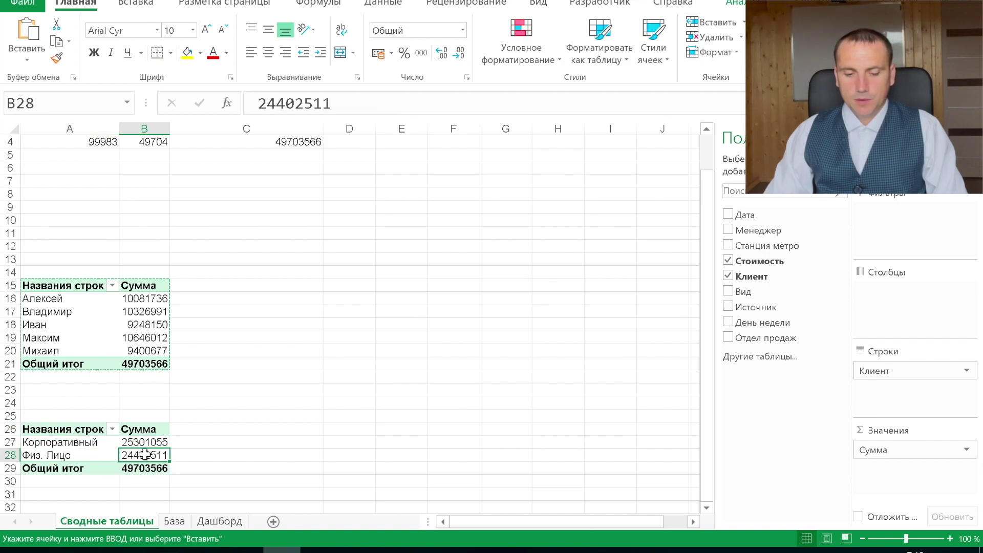
left_click_drag(105, 441, 105, 455)
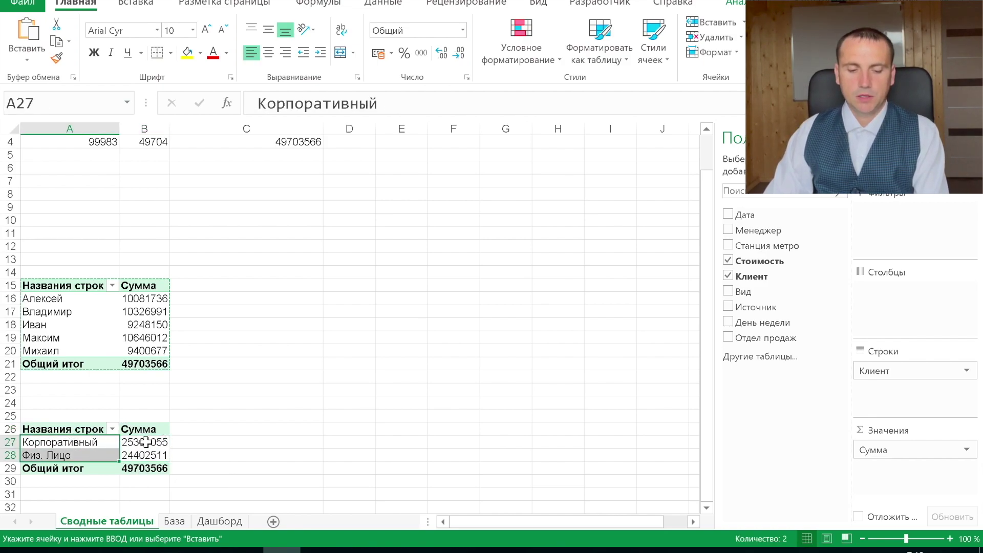
left_click(138, 454)
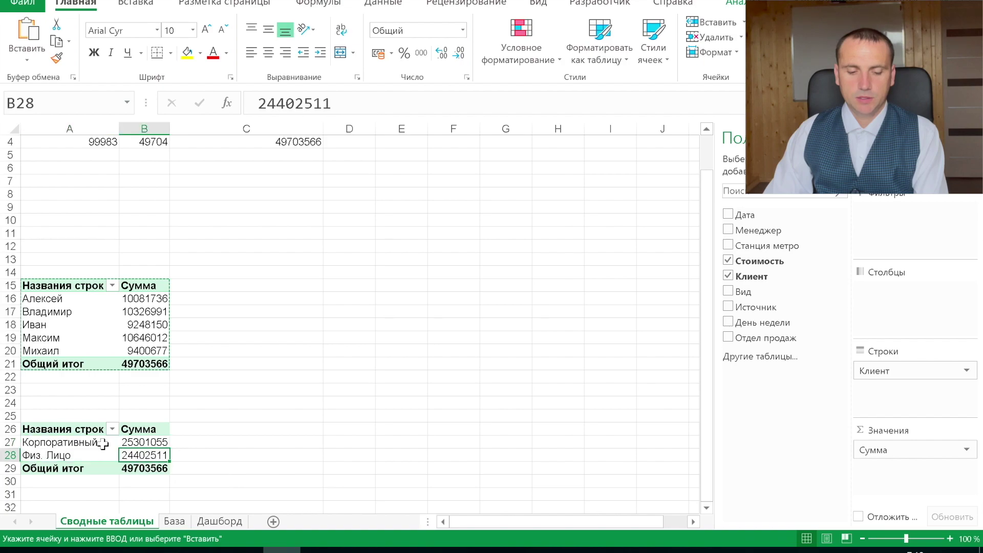
left_click_drag(104, 443, 148, 456)
left_click(136, 3)
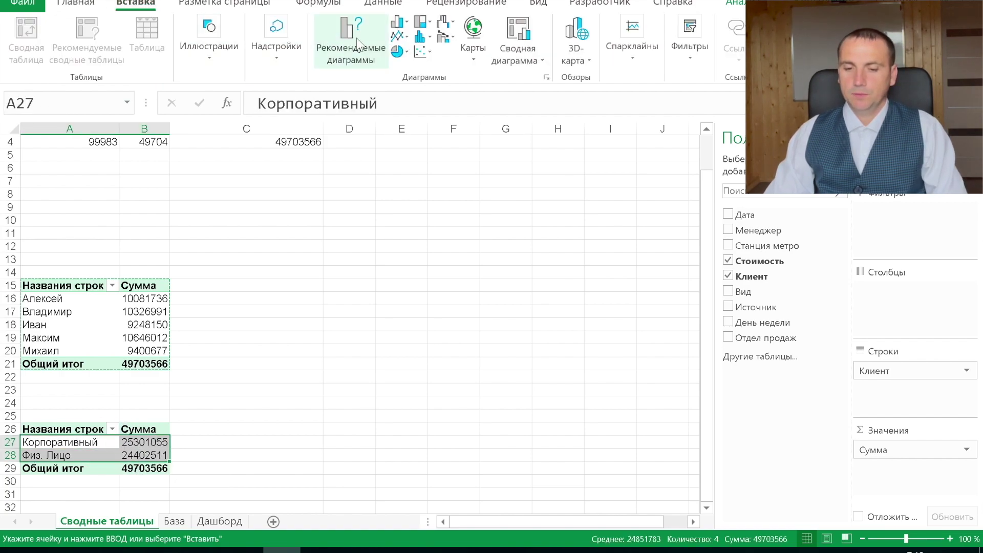
Step: Insert a pie chart of the client totals and remove it from the pivot sheet
left_click(397, 51)
left_click(408, 100)
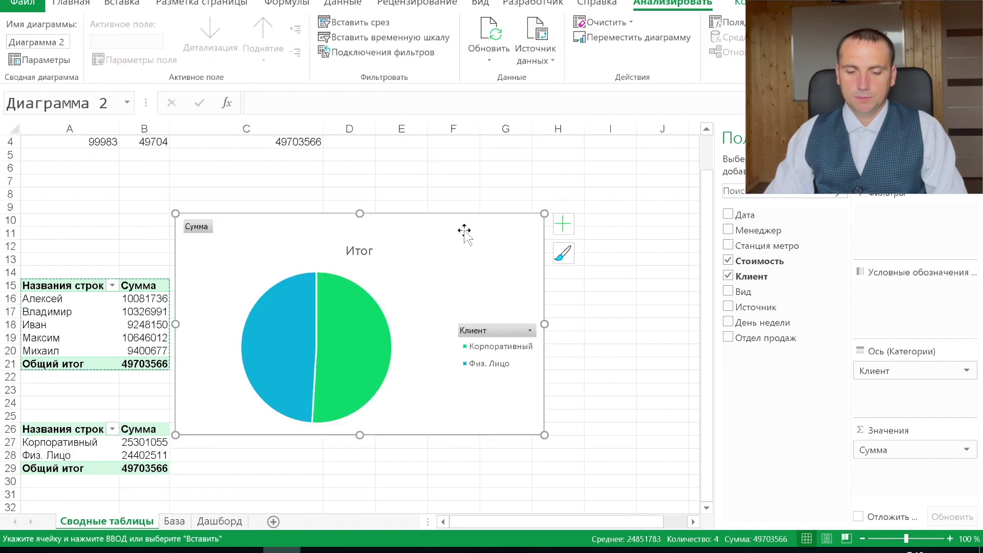
key("Delete")
Step: Paste the pie chart at E5 on Дашборд and move it beside the bar chart
left_click(220, 521)
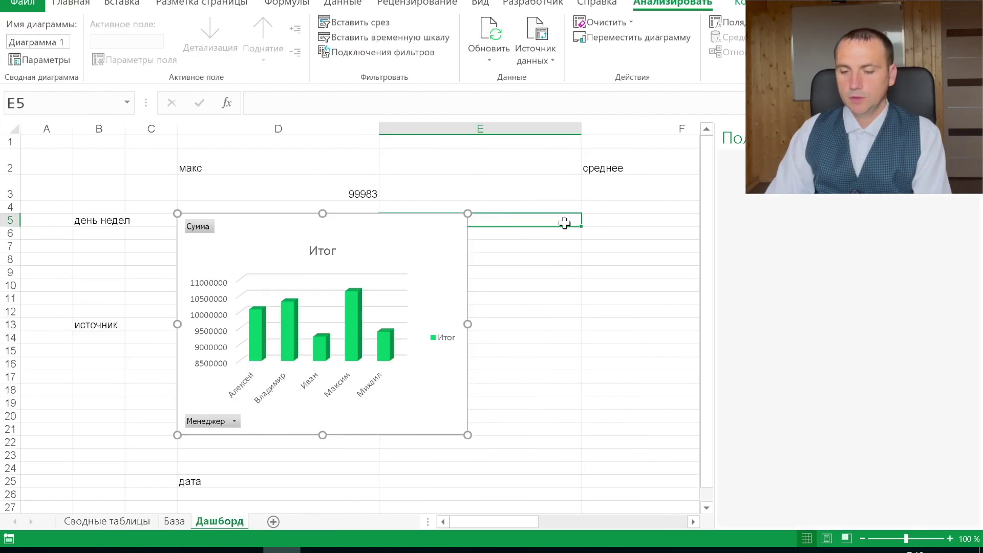
left_click(564, 223)
key("ctrl+v")
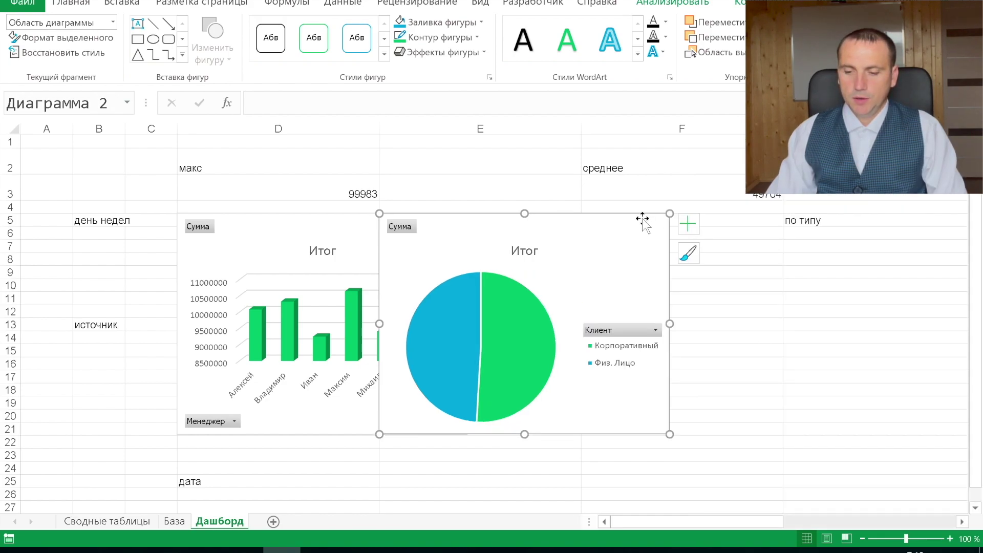
left_click_drag(642, 219, 796, 215)
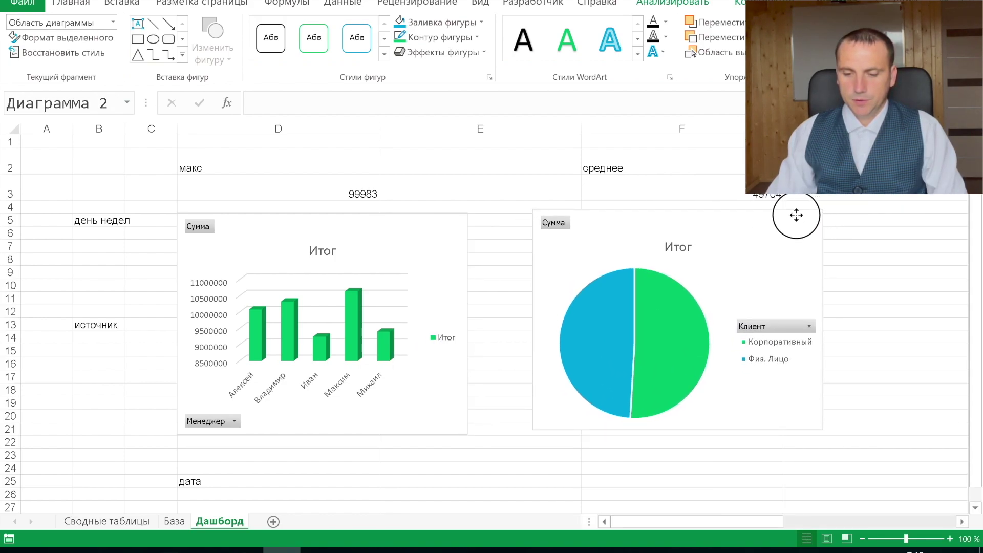
left_click_drag(796, 215, 796, 219)
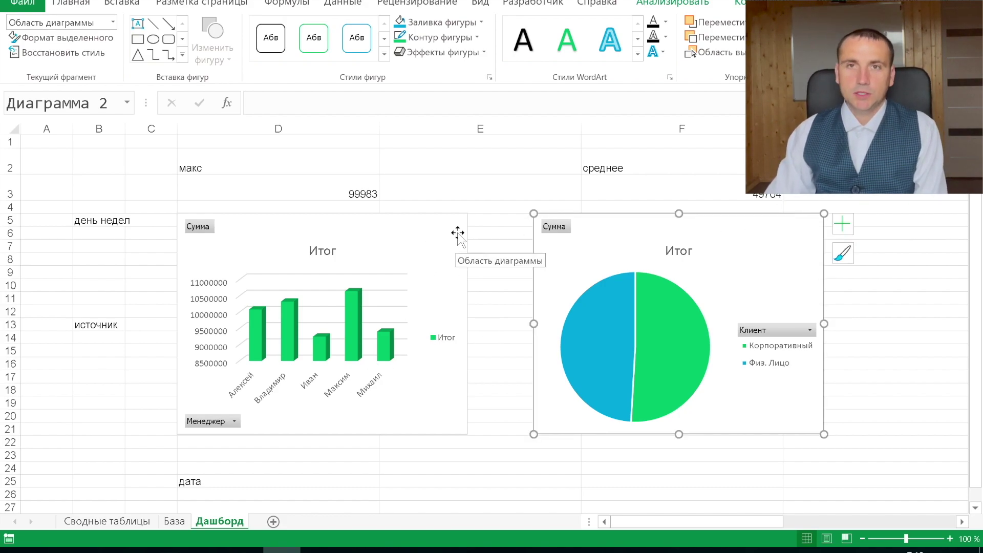
Step: Apply Field Buttons > Hide All to the pie chart and the manager bar chart
left_click(668, 5)
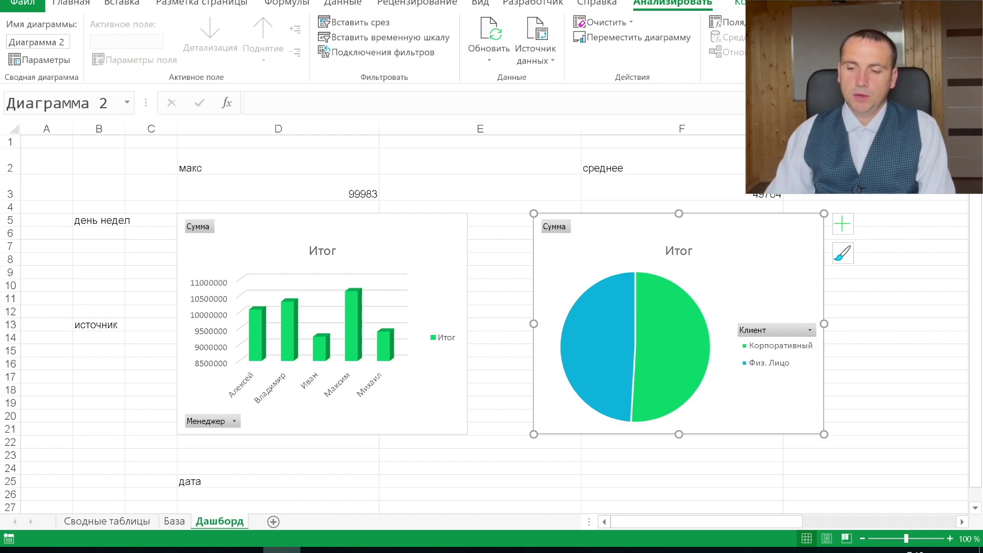
left_click(860, 41)
left_click(405, 222)
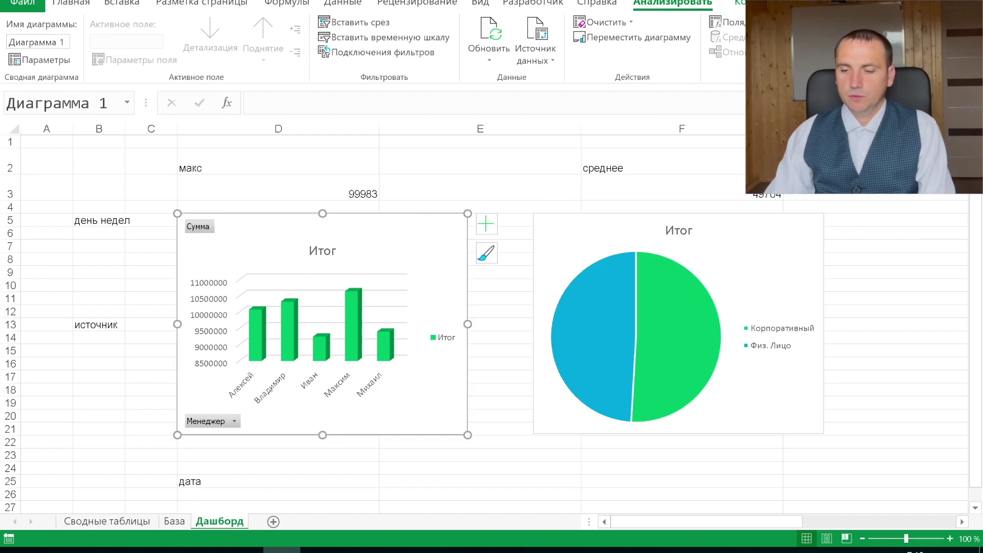
left_click(860, 41)
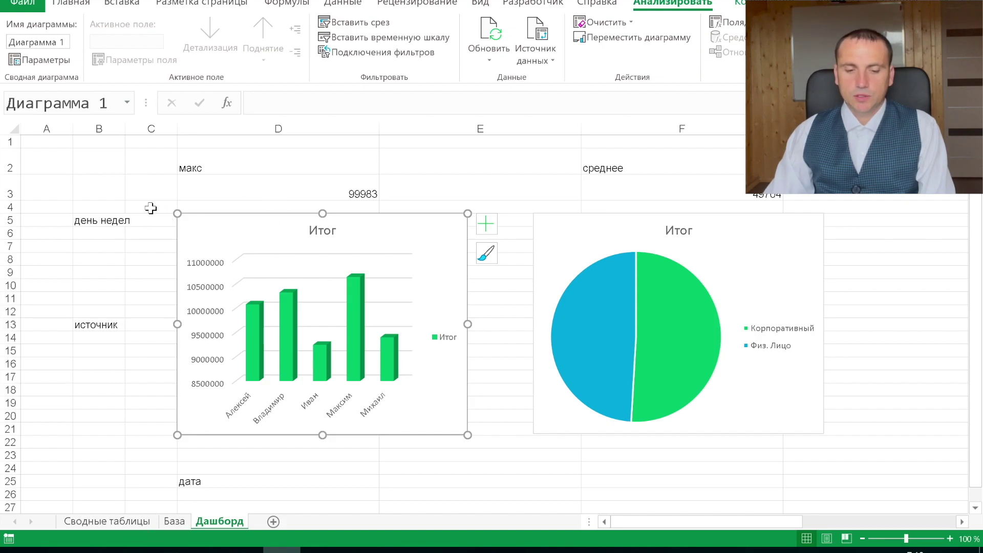
left_click(125, 521)
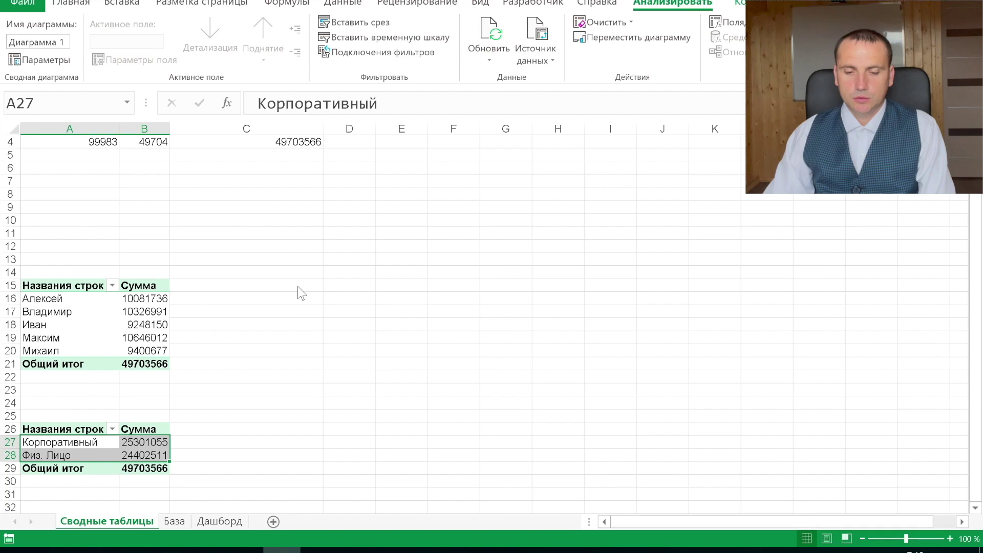
Step: Insert Источник and День недели slicers for the manager pivot table
scroll(98, 225, "up", 1)
left_click(241, 221)
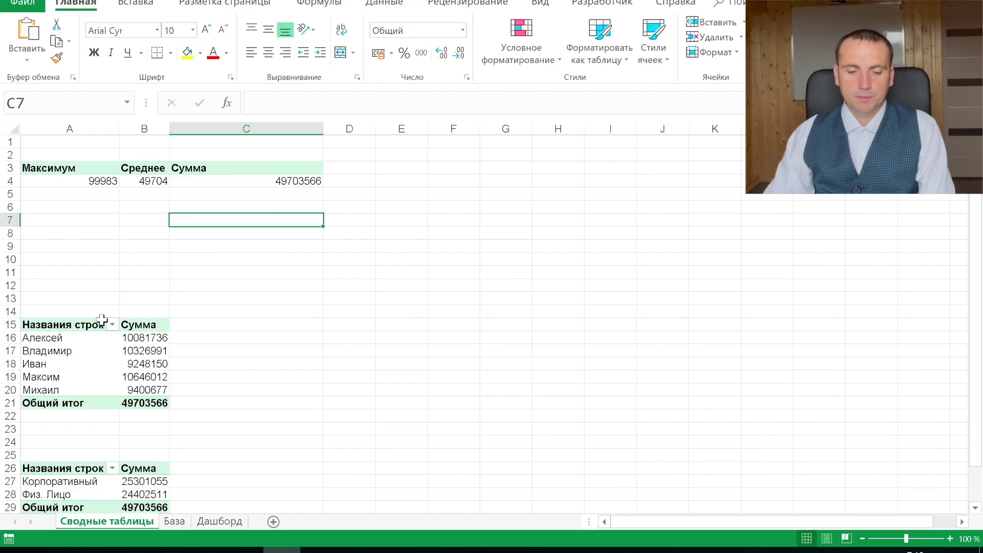
left_click(110, 351)
left_click(137, 4)
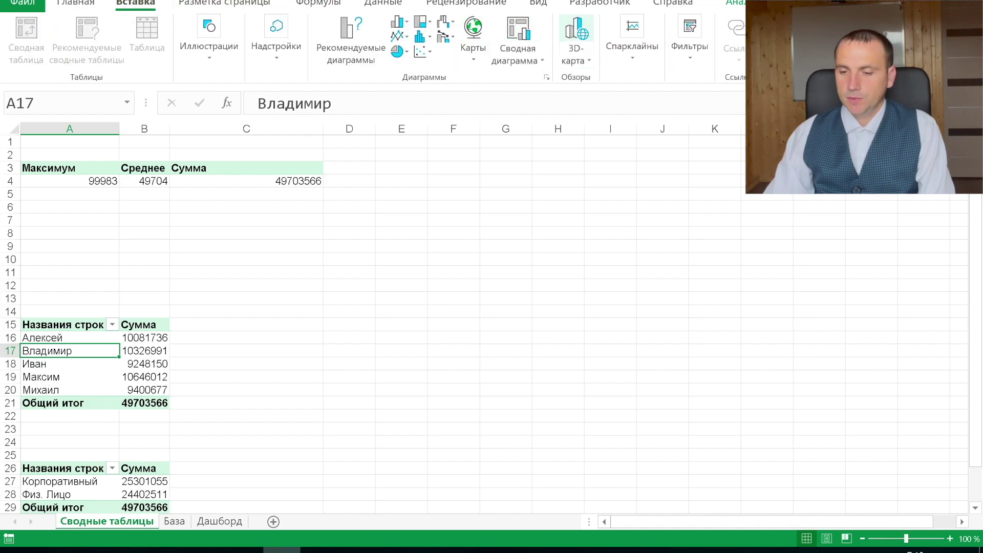
left_click(701, 54)
left_click(692, 109)
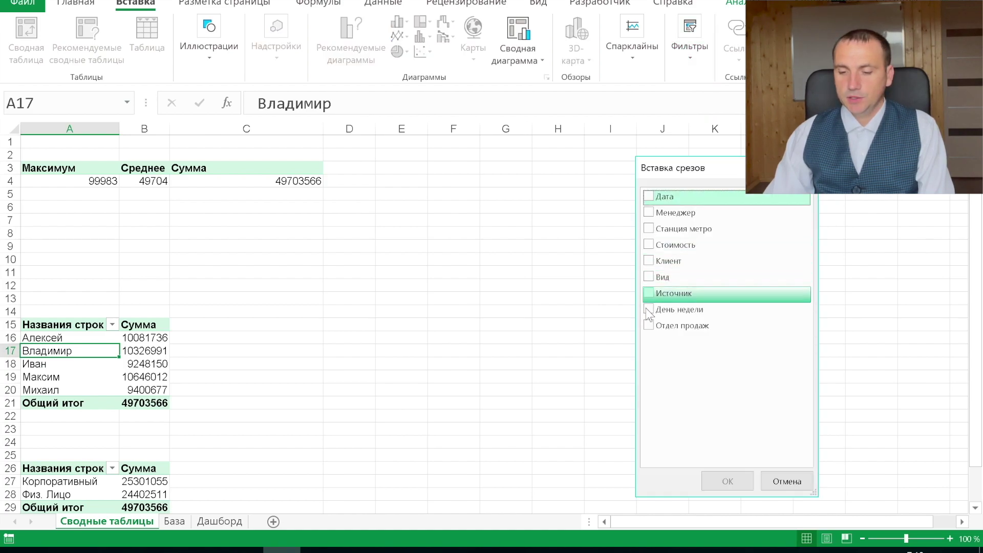
left_click(649, 309)
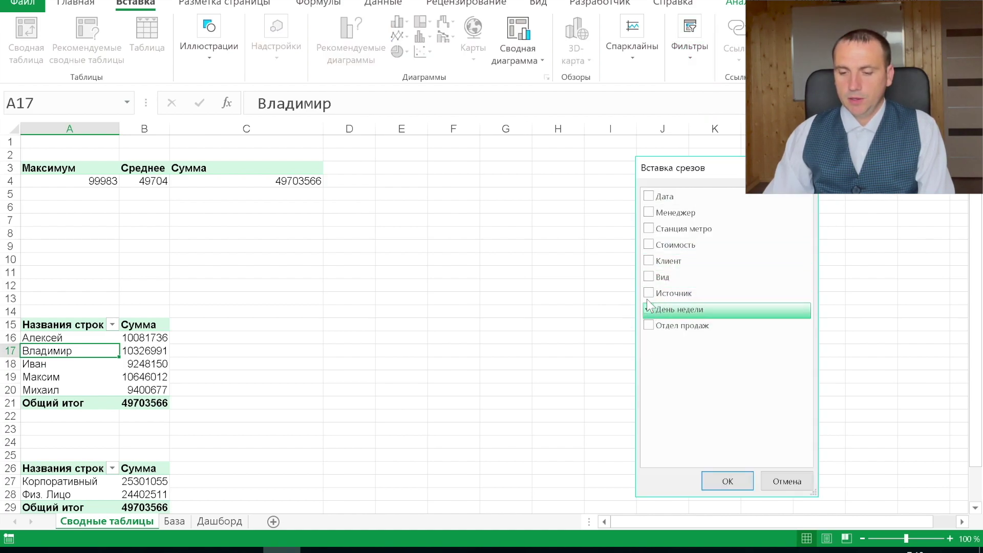
left_click(649, 292)
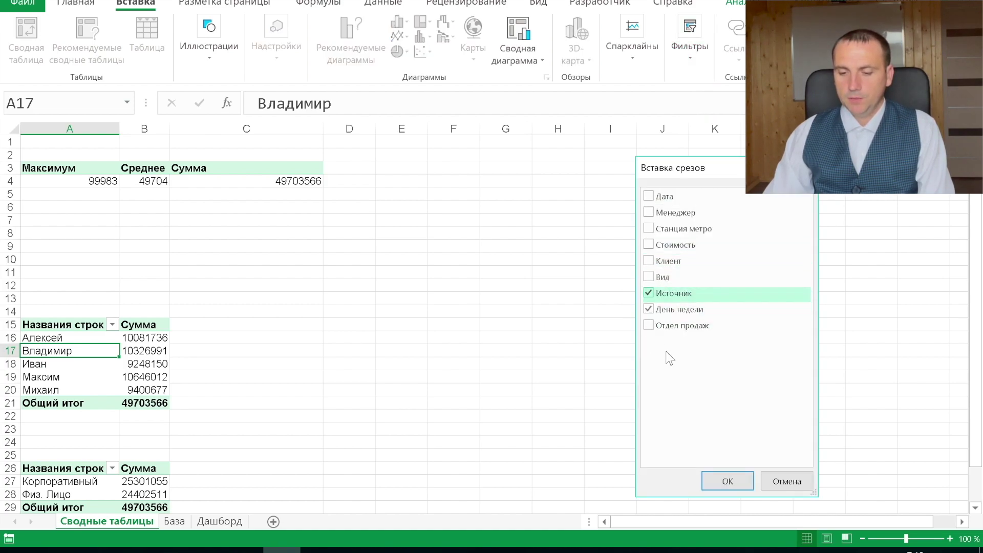
left_click(731, 480)
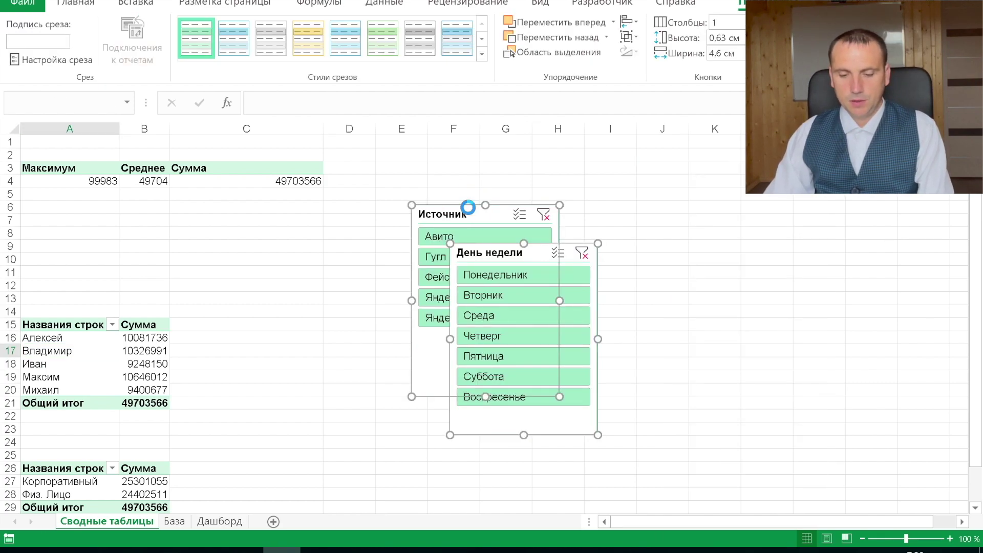
Step: Move both slicers onto the Дашборд sheet at cell B3, left of the charts
key("ctrl+z")
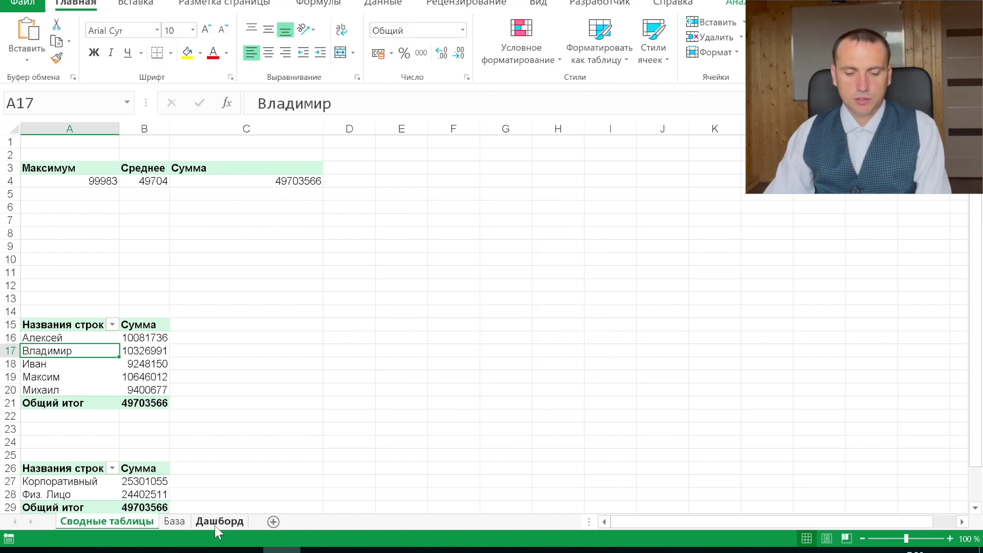
left_click(215, 525)
key("ctrl+v")
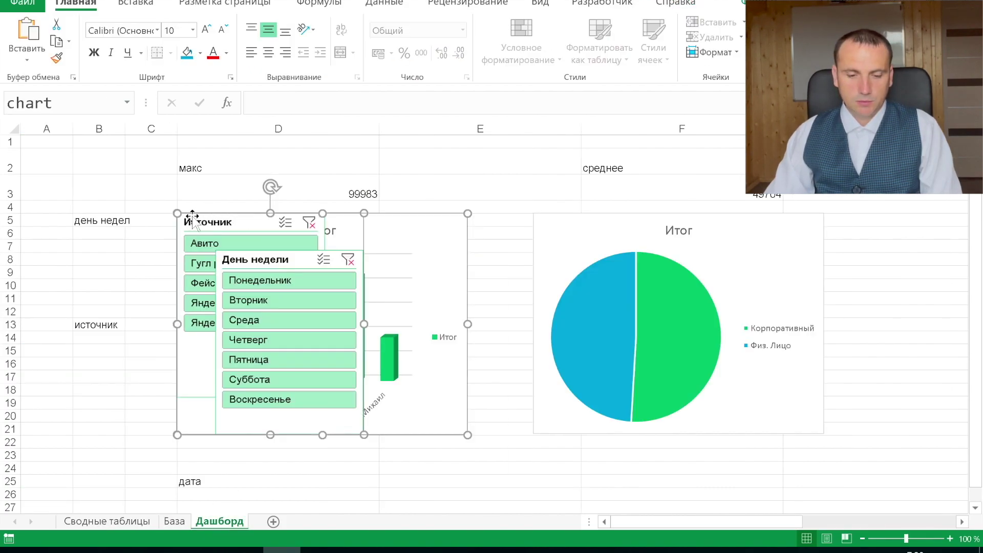
left_click(145, 213)
left_click(273, 261)
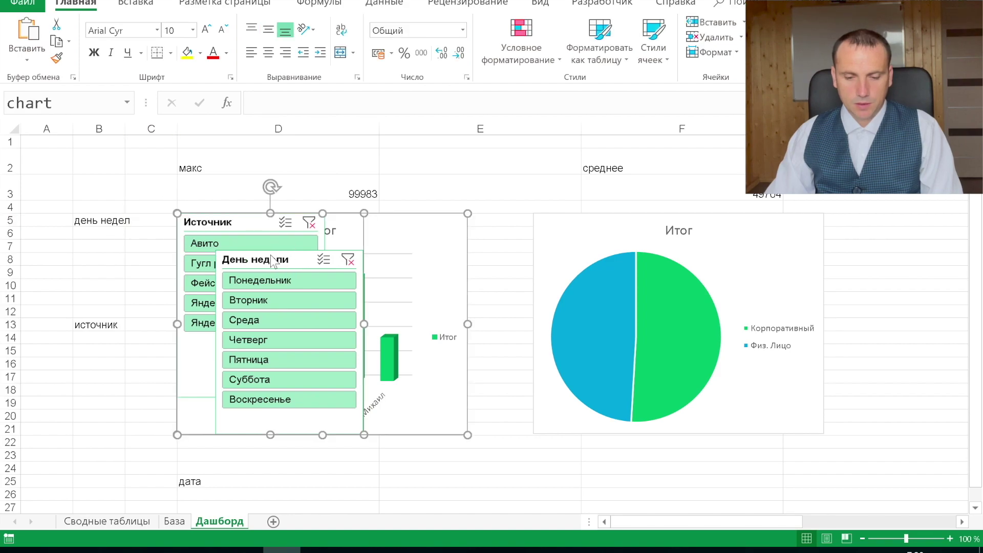
key("ctrl+z")
left_click(79, 192)
key("ctrl+v")
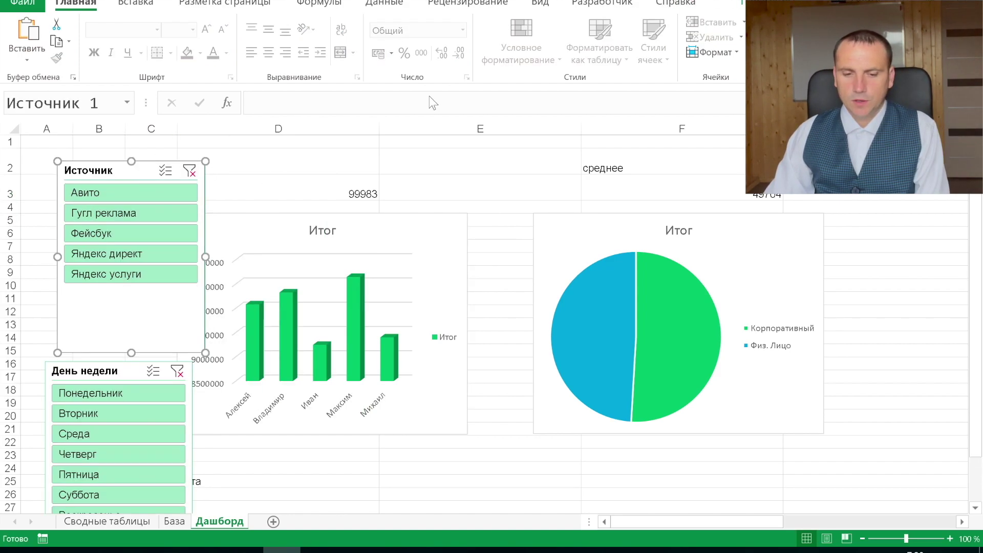
left_click(752, 4)
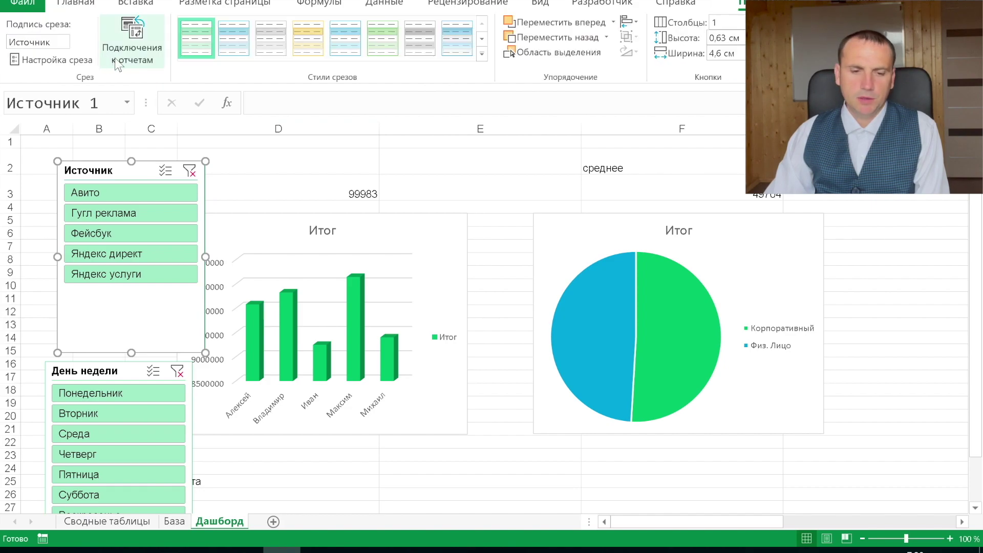
Step: Connect the Источник slicer to Сводная таблица1 and Сводная таблица3 as well
left_click(132, 38)
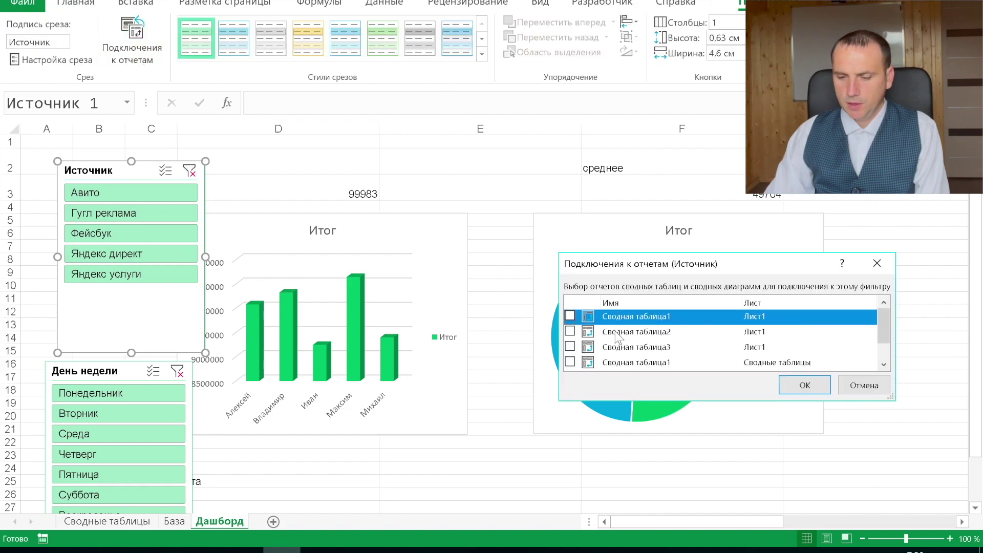
scroll(880, 334, "down", 1)
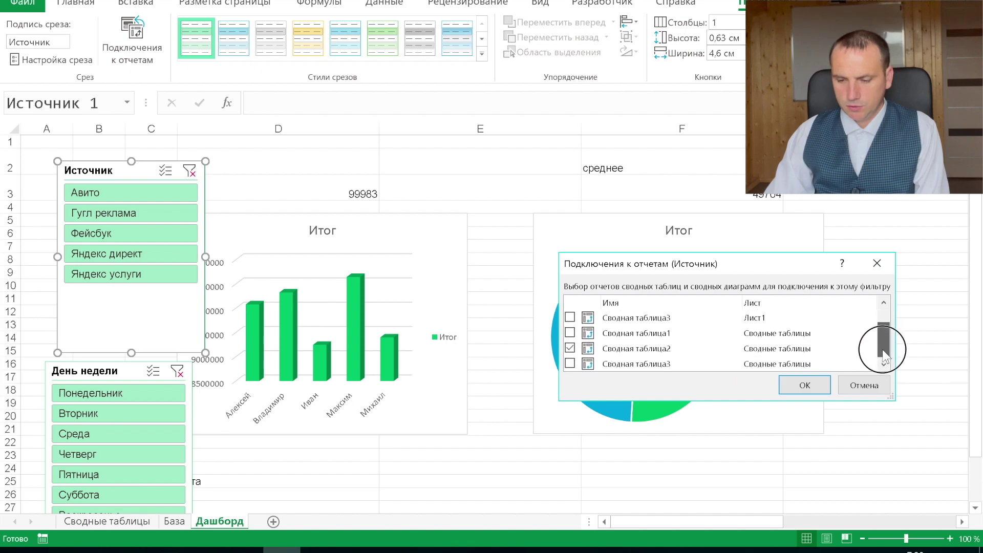
left_click(570, 331)
left_click(569, 362)
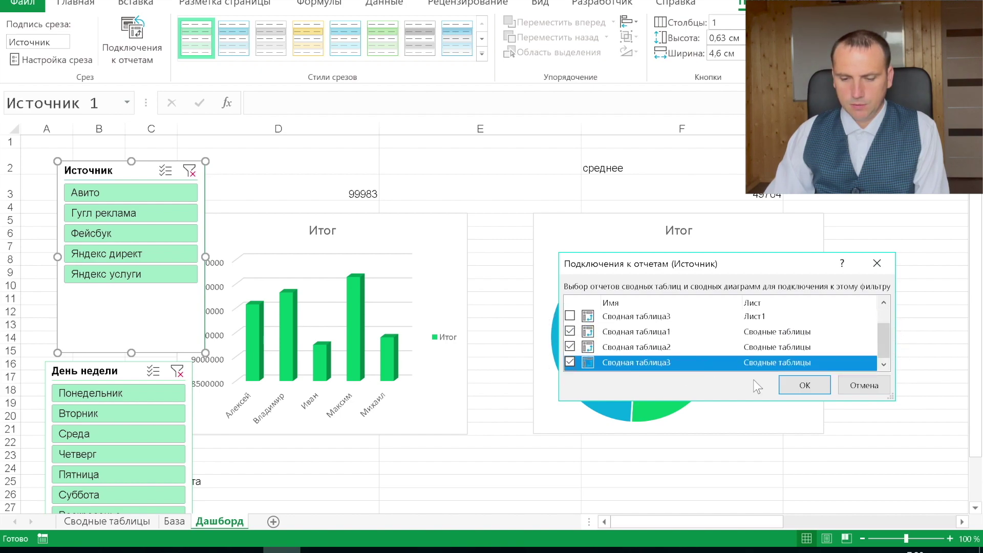
left_click(810, 383)
Step: Link the День недели slicer to pivot tables 1, 2 and 3, then return to Сводные таблицы
left_click(193, 408)
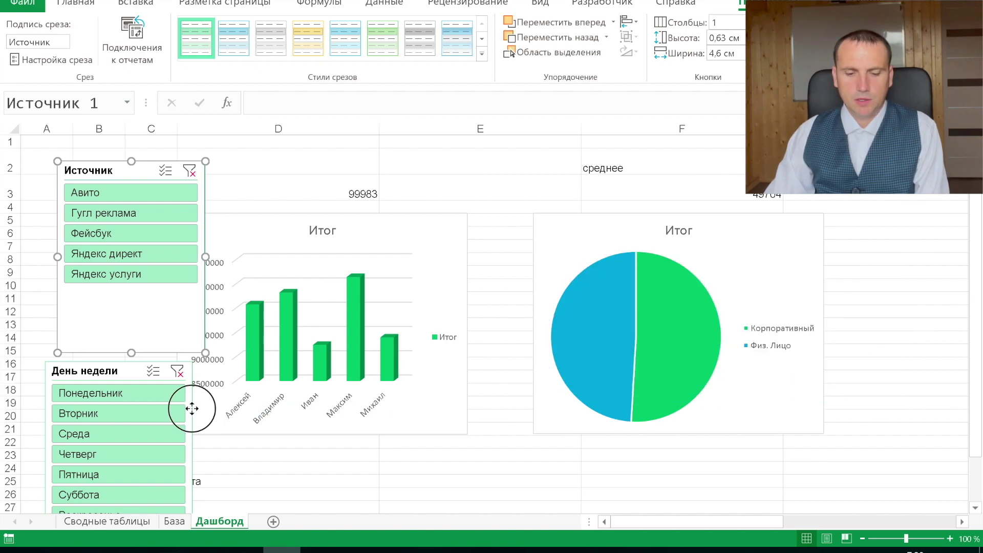
left_click(135, 57)
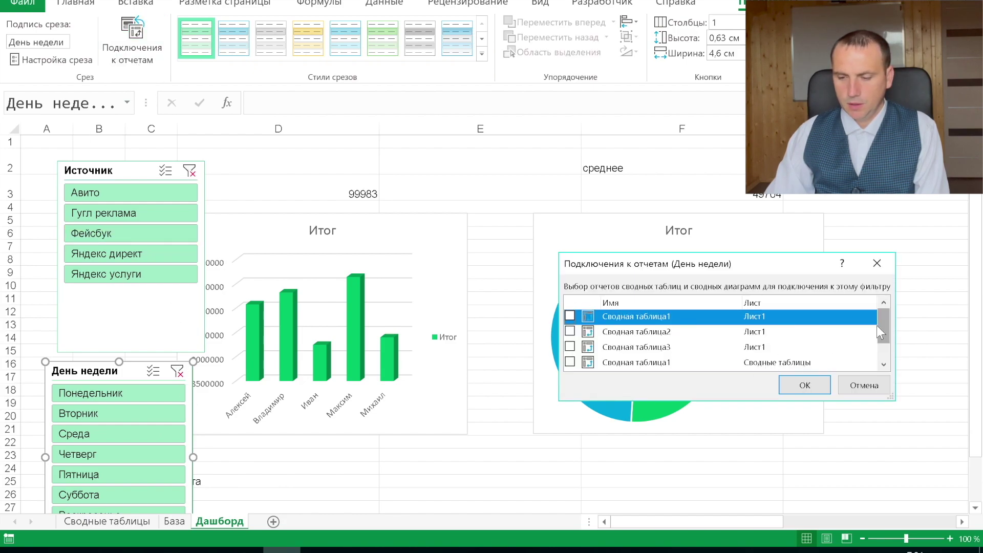
left_click_drag(880, 332, 886, 358)
left_click(570, 347)
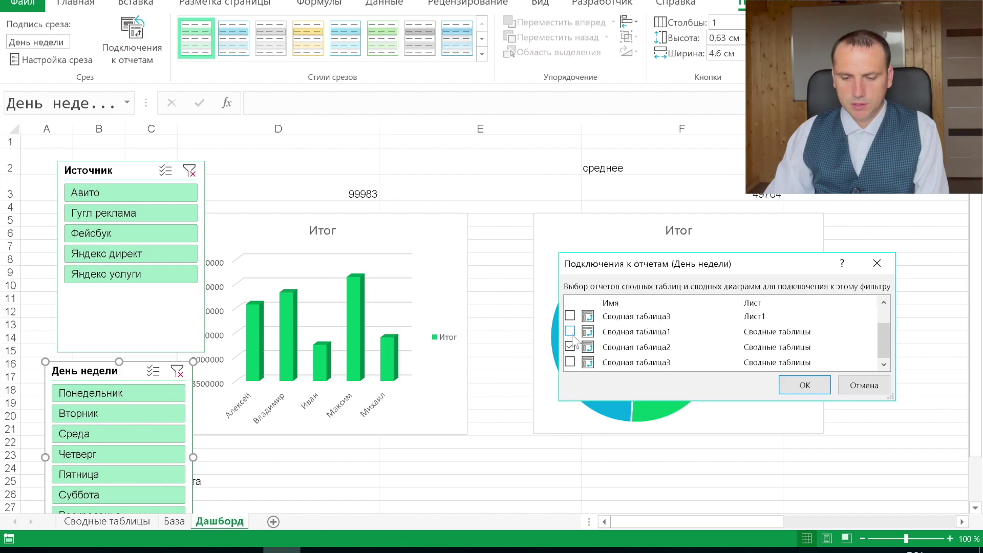
left_click(569, 331)
left_click(570, 362)
left_click(814, 390)
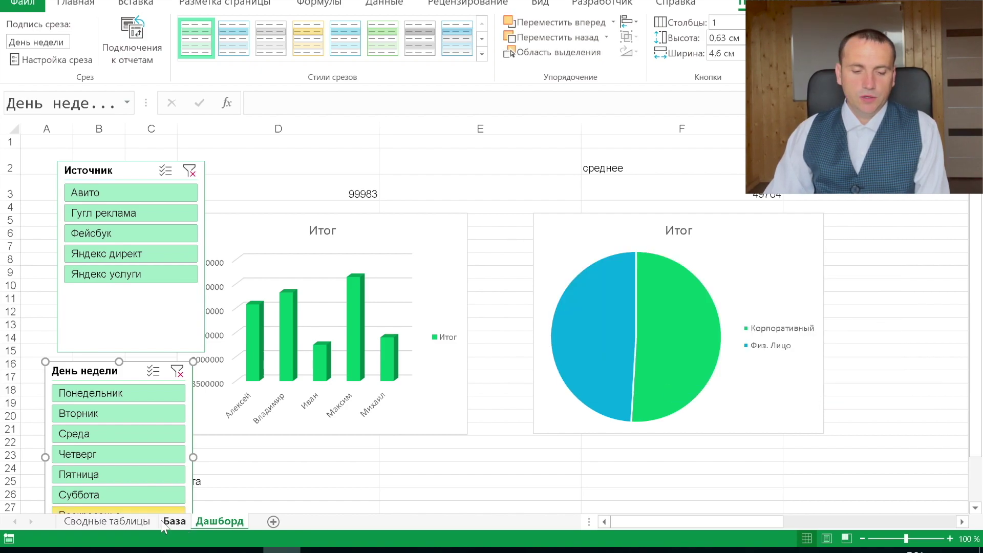
left_click(108, 521)
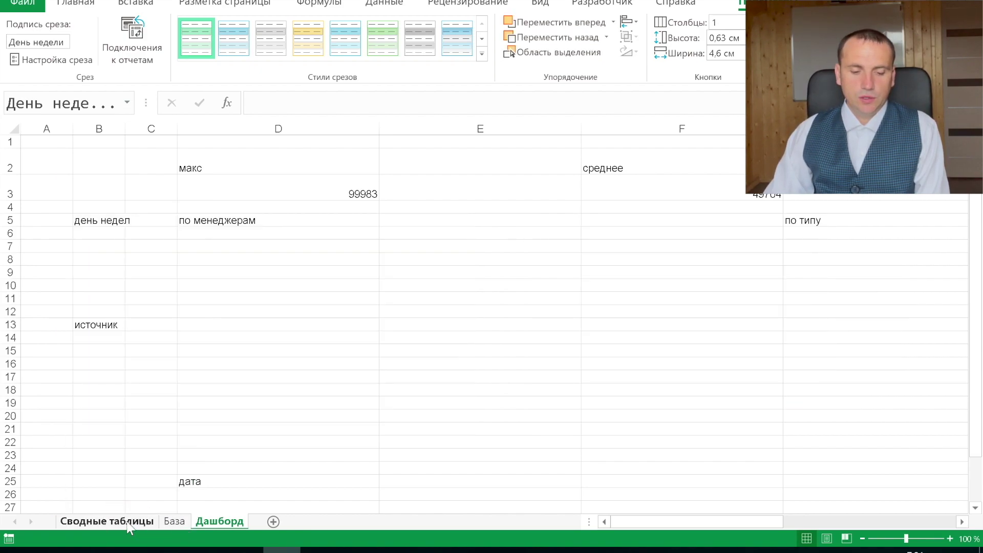
Step: Insert a timeline for the Дата field of the pivot table
left_click(152, 6)
left_click(680, 54)
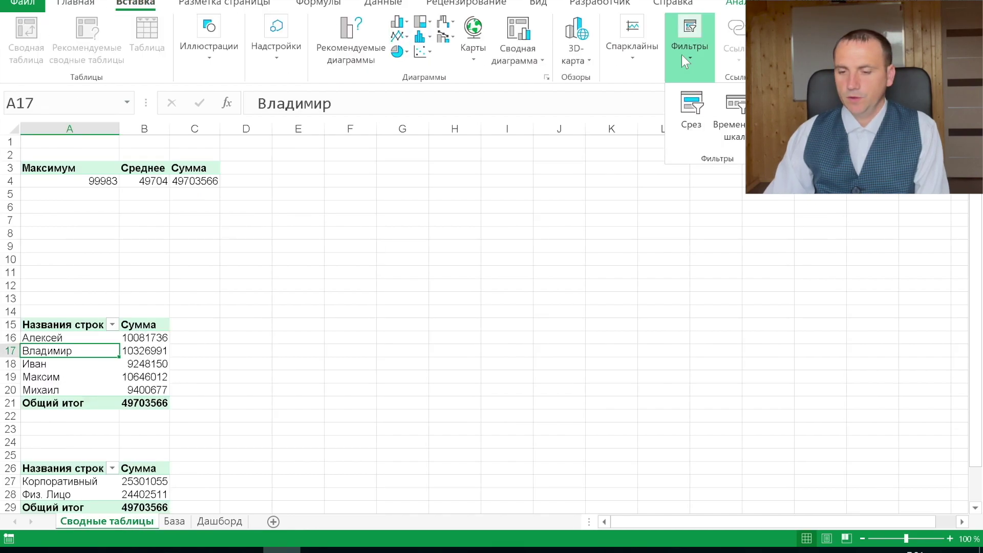
left_click(727, 128)
left_click(648, 254)
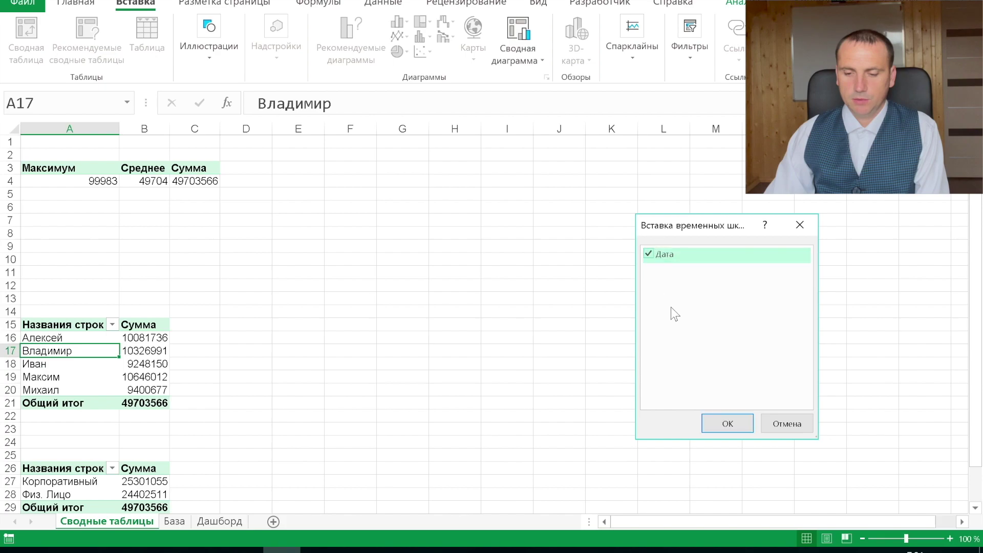
left_click(729, 424)
Step: Move the Дата timeline from the pivot sheet onto the Дашборд sheet
key("Escape")
key("ctrl+z")
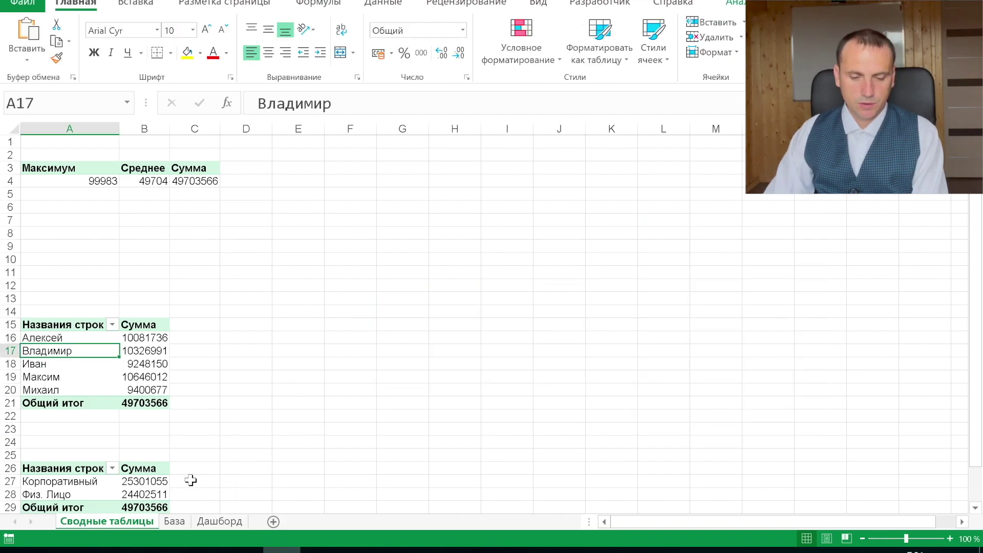
left_click(214, 521)
key("ctrl+v")
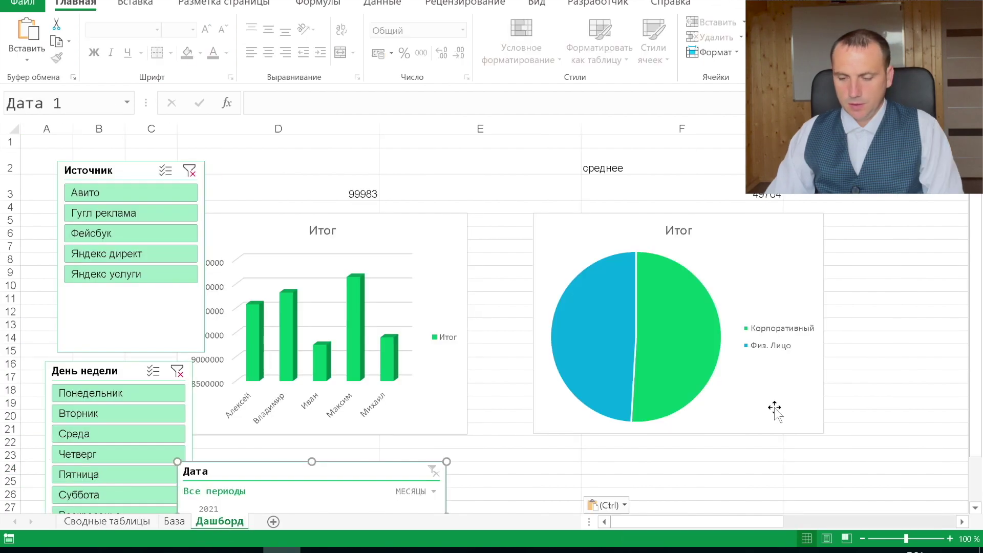
left_click(862, 539)
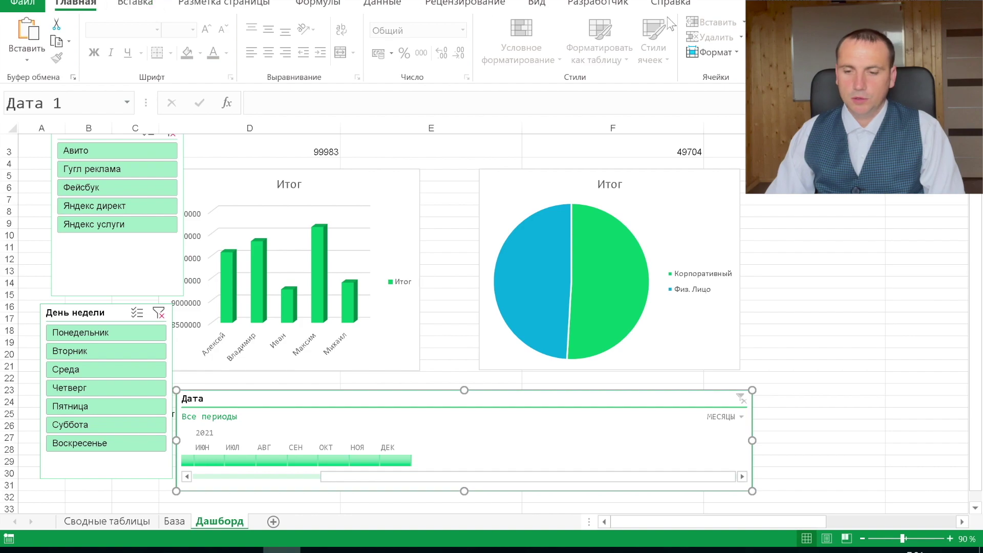
Step: Connect the Дата timeline to Сводная таблица1 and Сводная таблица3 too
left_click(721, 4)
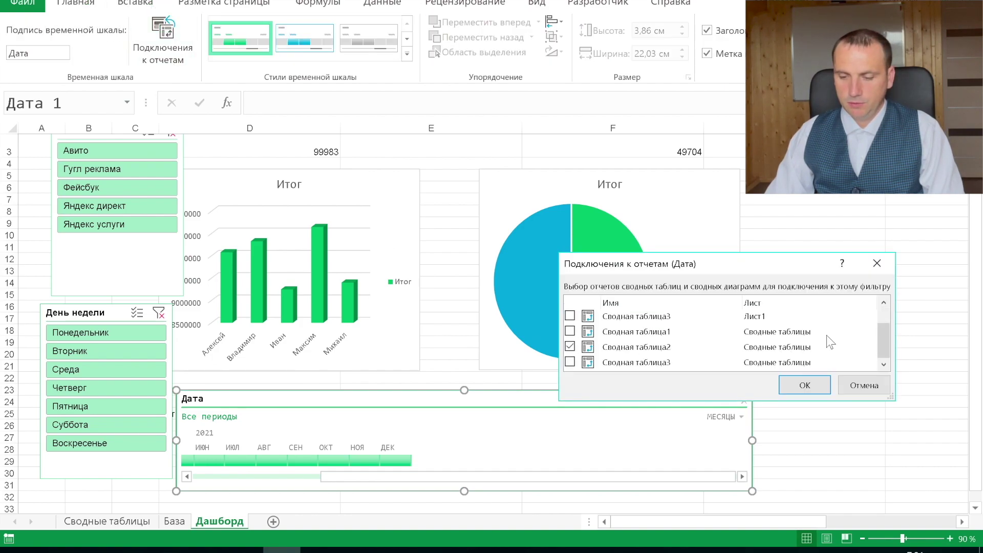
left_click(570, 333)
left_click(572, 361)
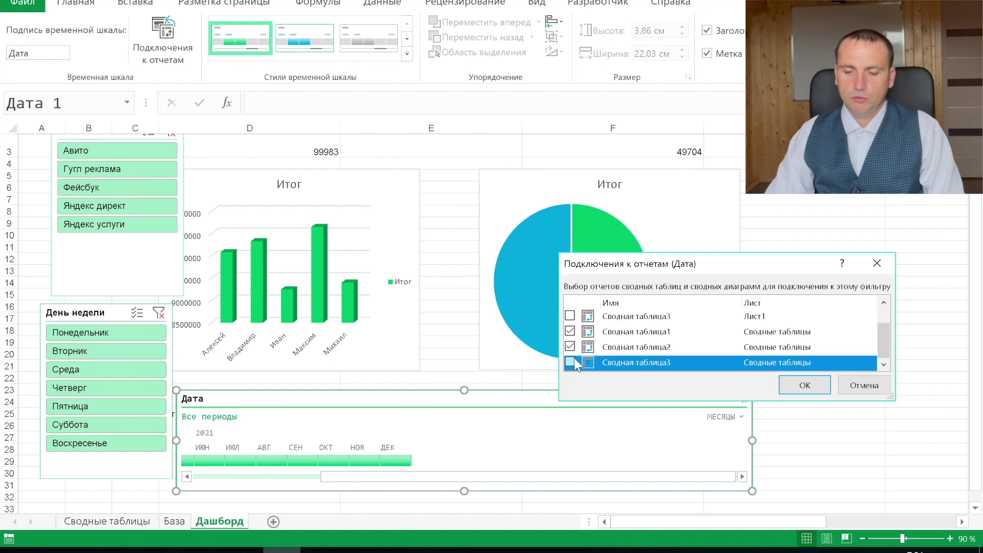
left_click(804, 385)
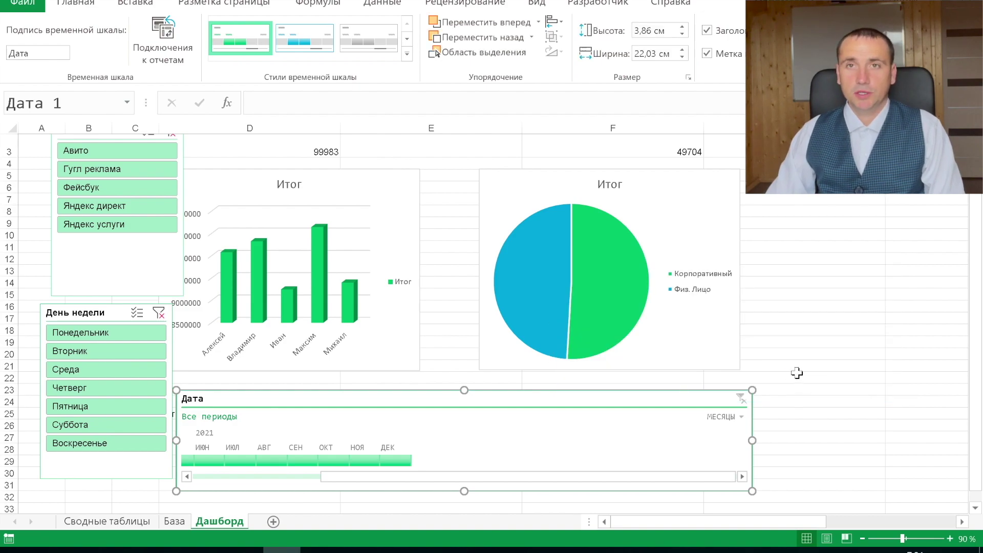
scroll(358, 219, "up", 1)
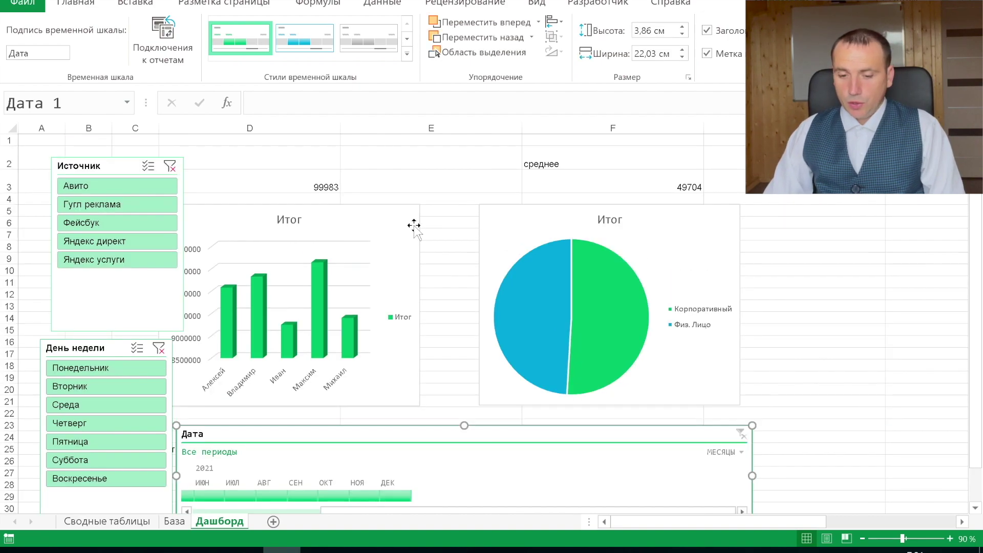
Step: Shift the Источник slicer slightly left and make it narrower
left_click(387, 206)
left_click(102, 152)
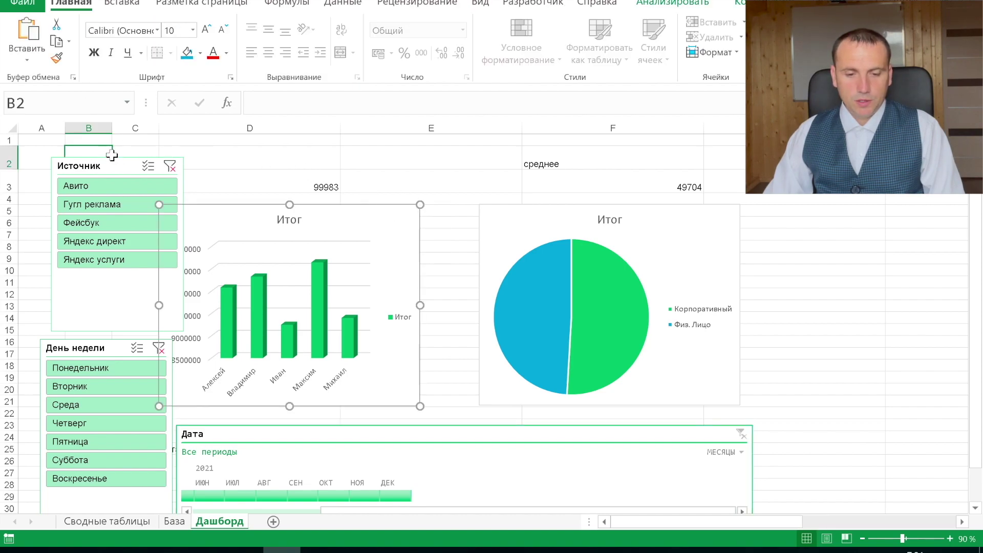
left_click_drag(106, 158, 86, 158)
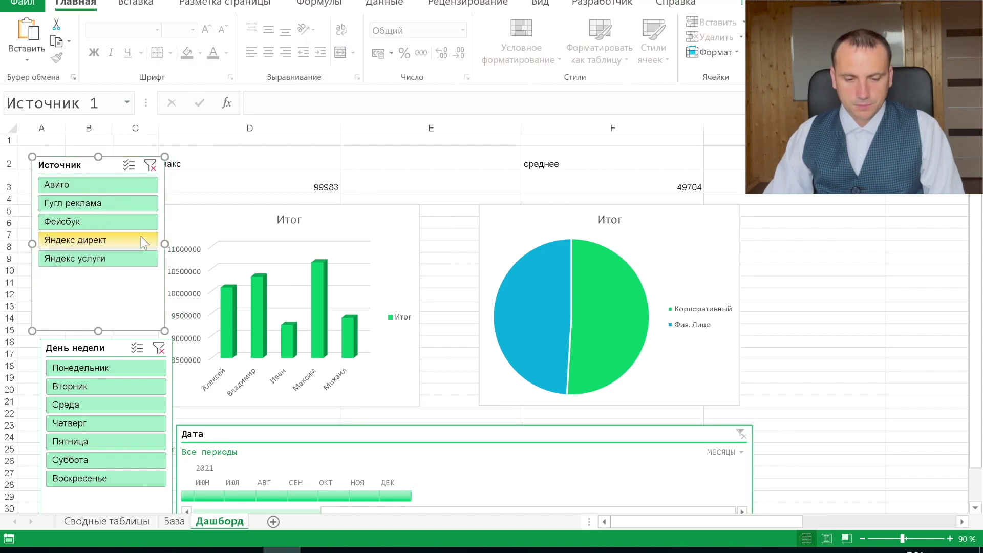
left_click_drag(165, 243, 119, 243)
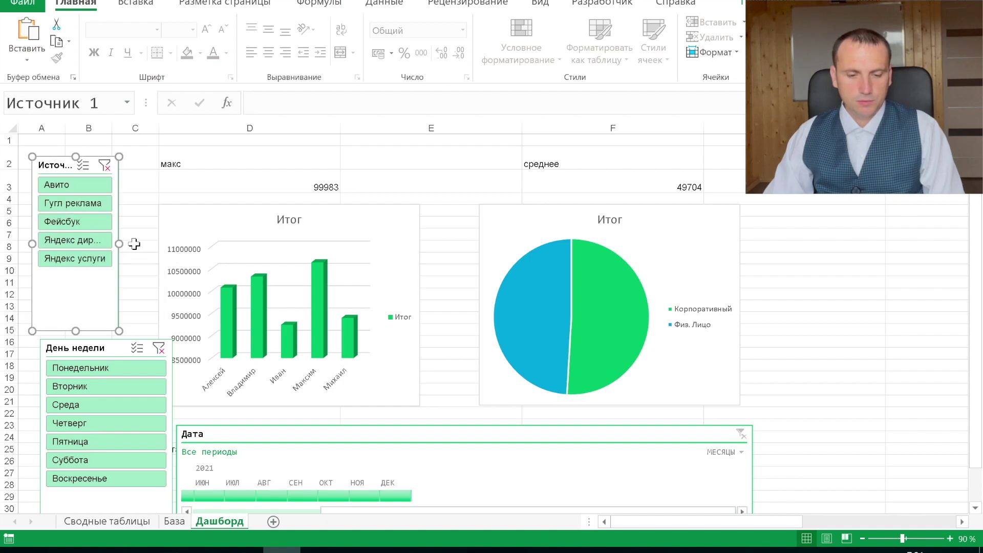
left_click(118, 344)
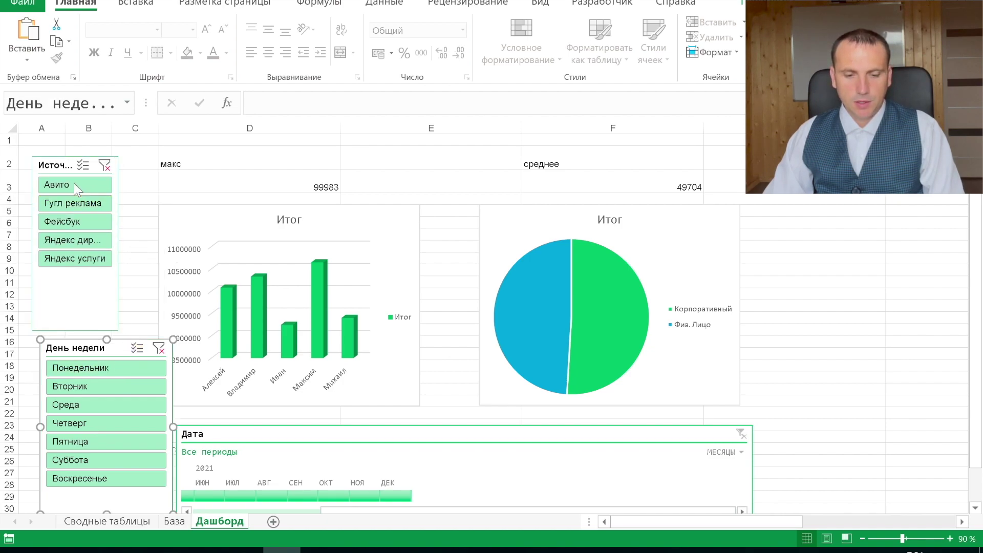
left_click(51, 163)
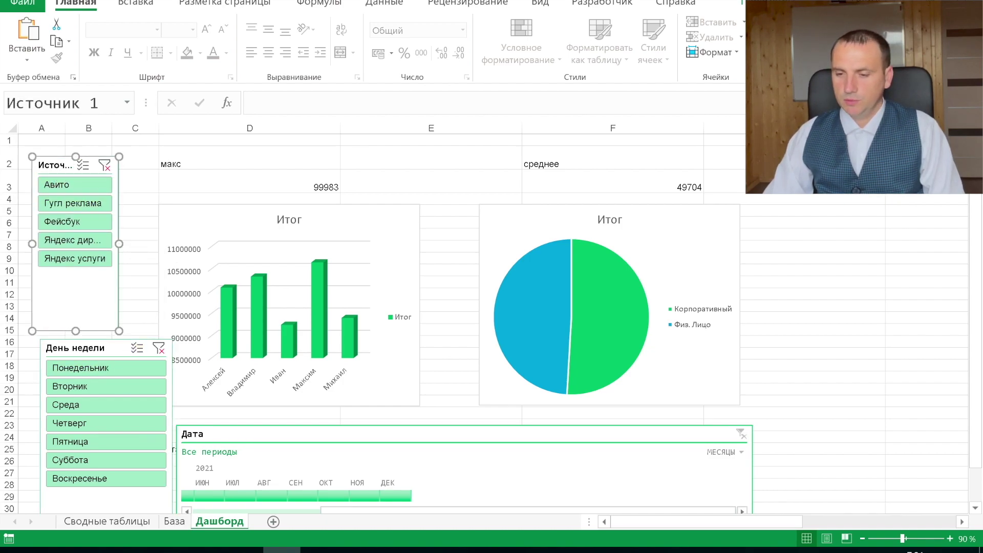
left_click(740, 3)
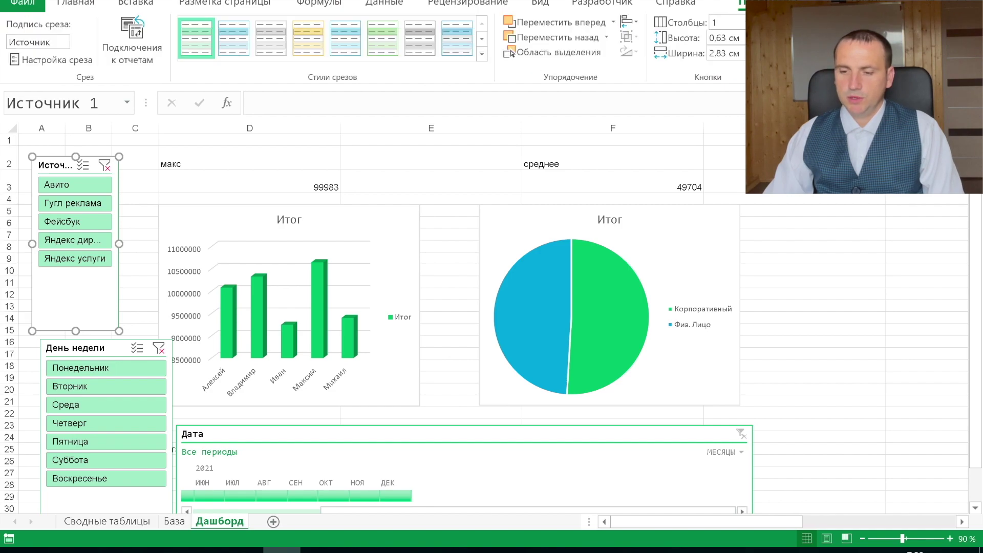
left_click_drag(75, 331, 75, 261)
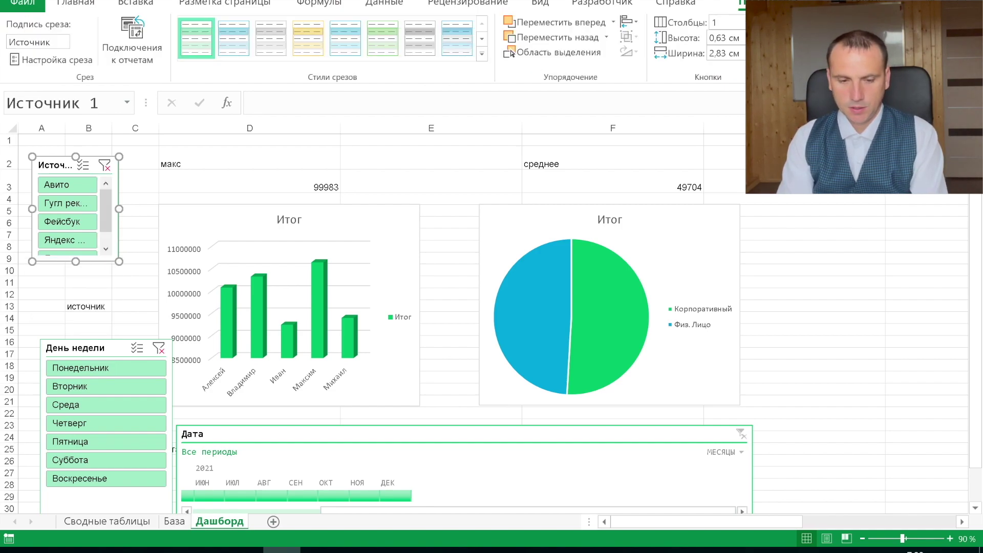
left_click_drag(118, 209, 111, 208)
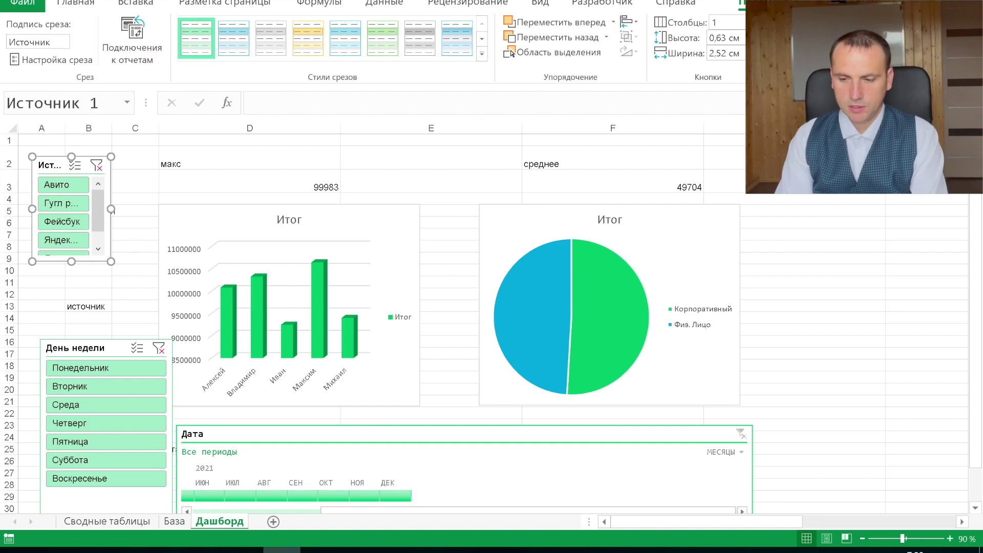
left_click_drag(71, 261, 71, 287)
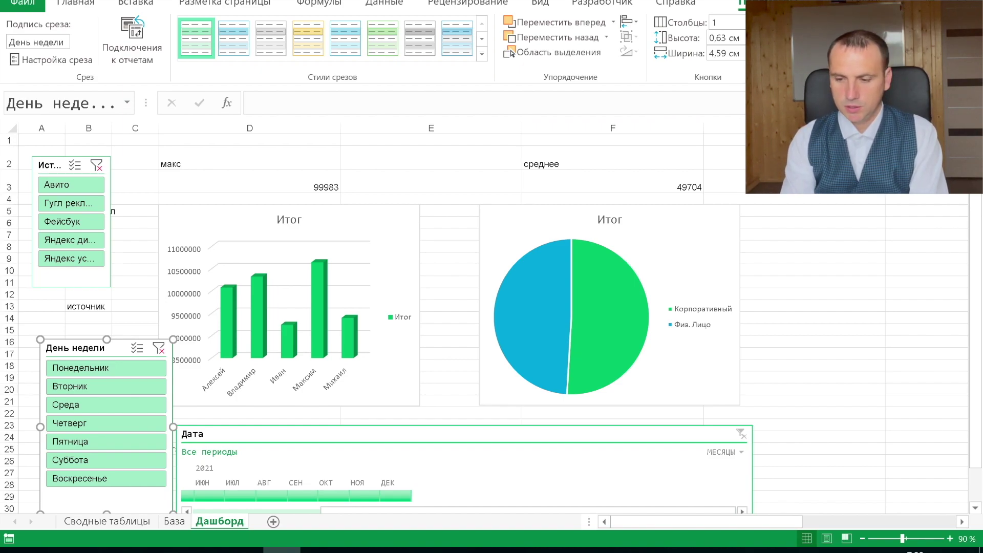
Step: Narrow the День недели slicer, left-align both slicers, and nudge День недели up under Источник
left_click_drag(173, 427, 119, 431)
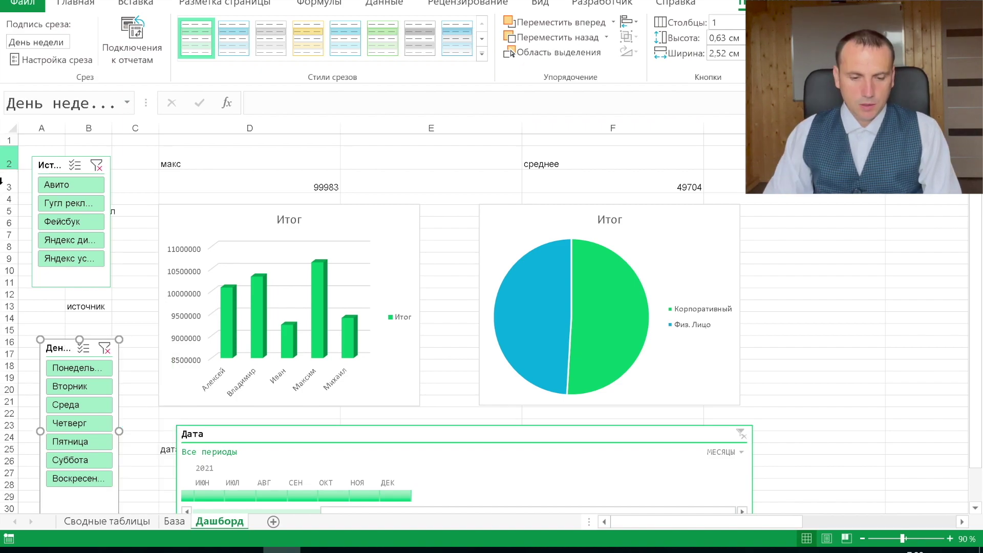
left_click(56, 165, "ctrl")
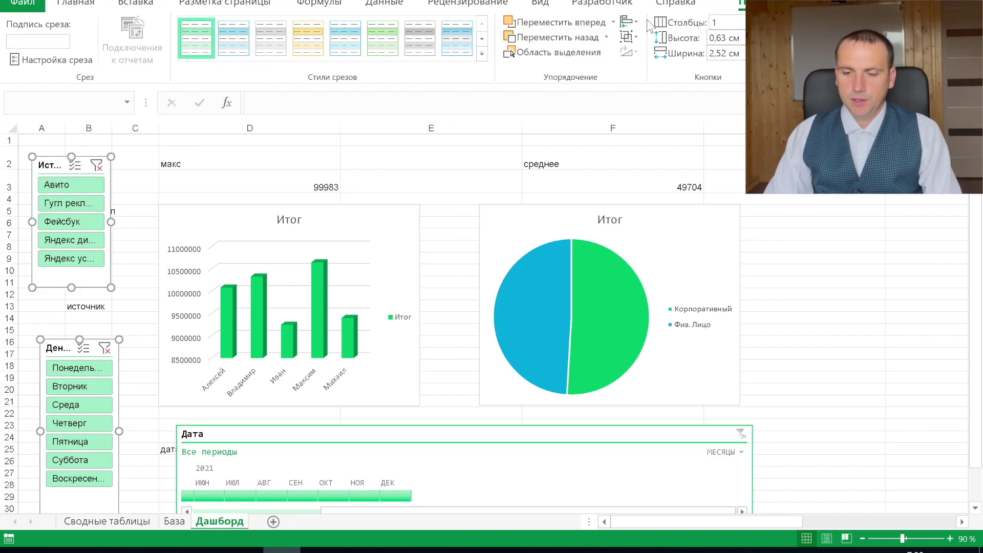
left_click(629, 21)
left_click(681, 45)
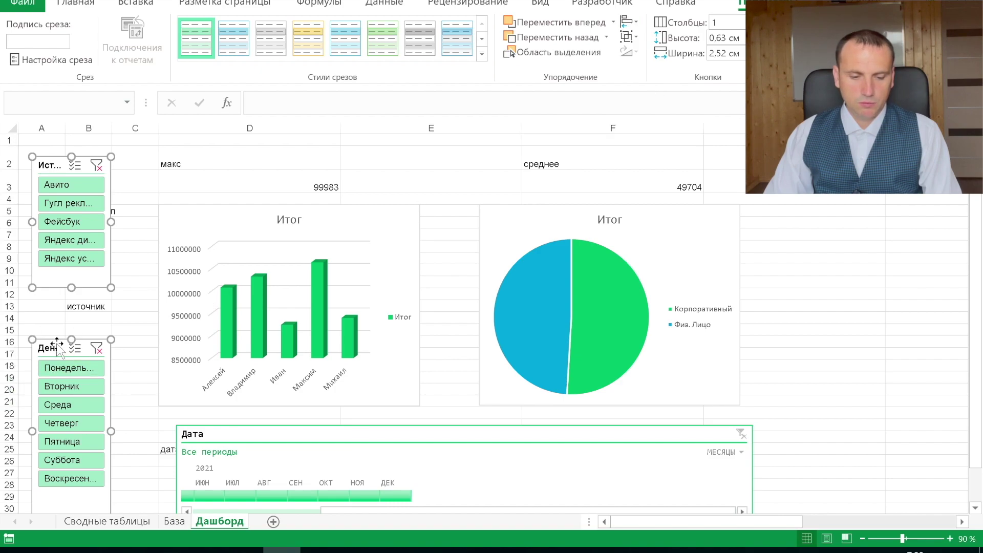
left_click_drag(57, 347, 59, 345)
key("Up")
key("Up")
key("Up")
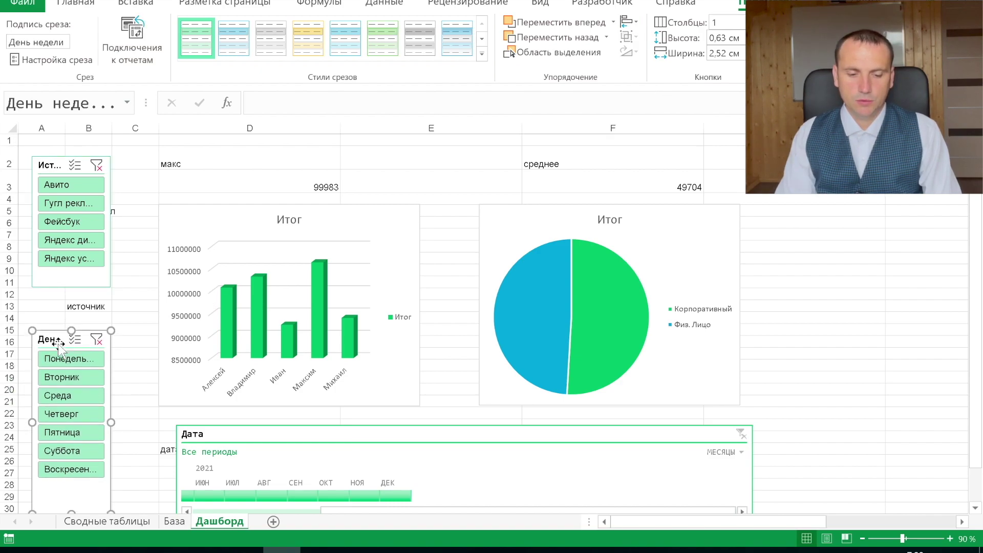
key("Up")
key("Up")
key("Up")
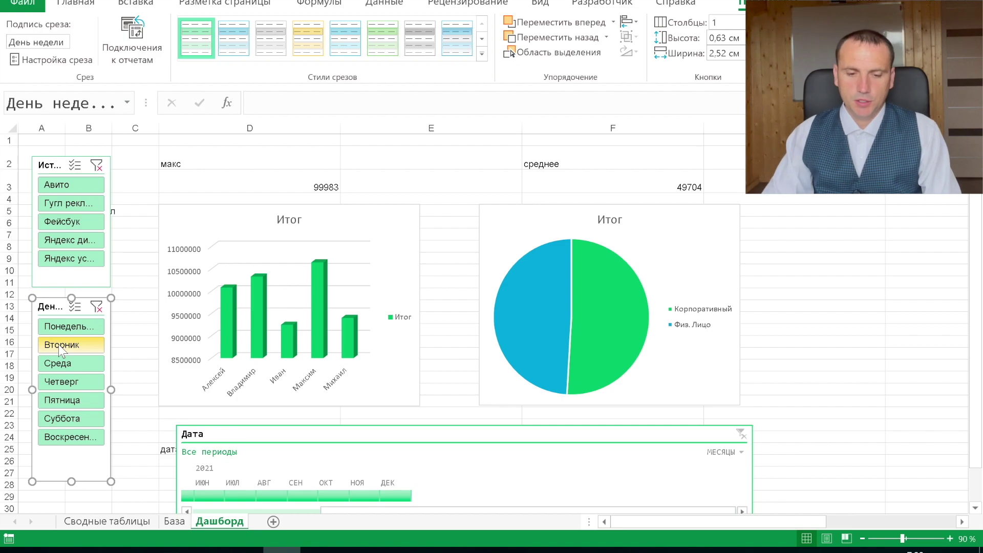
left_click(226, 184)
left_click_drag(240, 152, 911, 159)
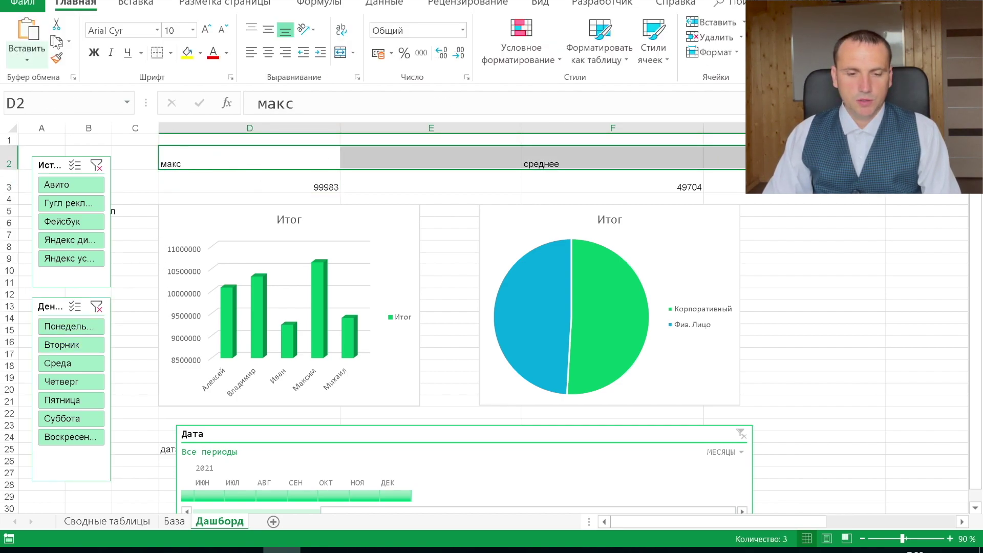
Step: Format headers D2:H2 as bold, centred, light-green Century Gothic at size 16
left_click(130, 32)
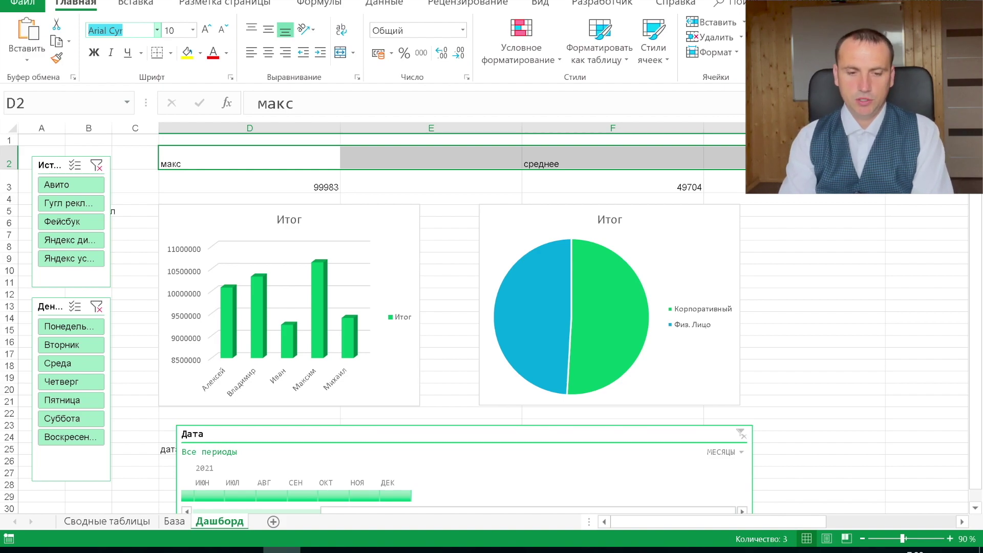
type("Century Gothic")
key("Return")
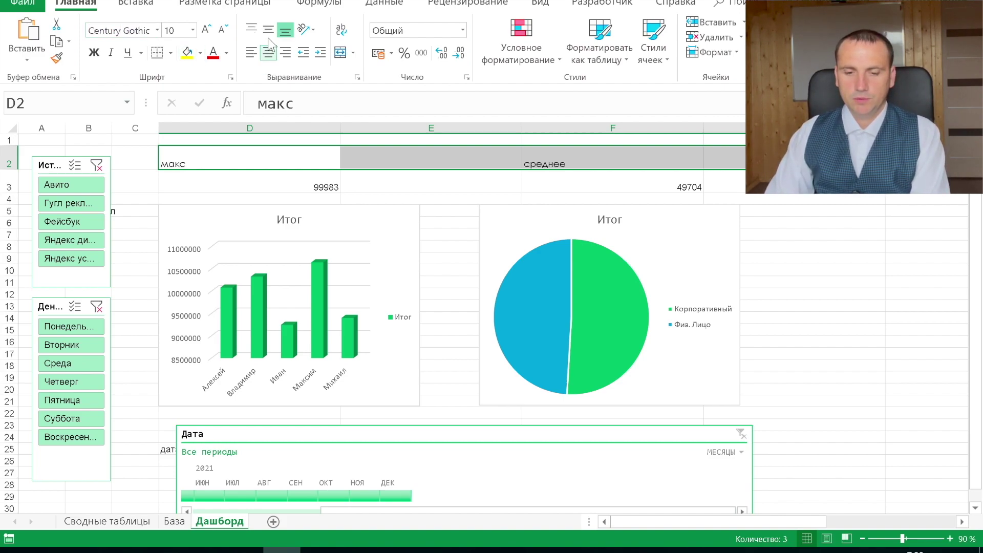
left_click(268, 52)
left_click(269, 32)
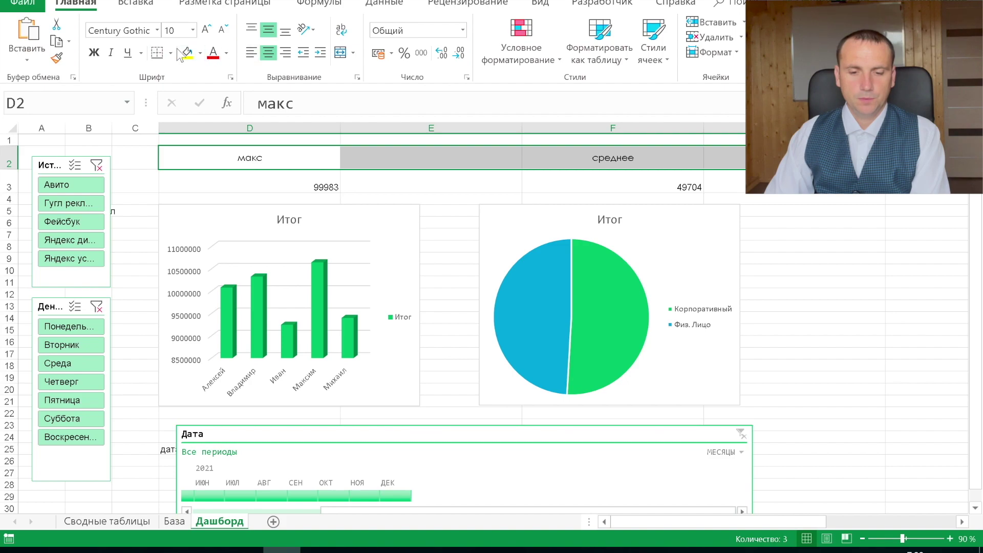
left_click(208, 32)
left_click(207, 32)
key("ctrl+b")
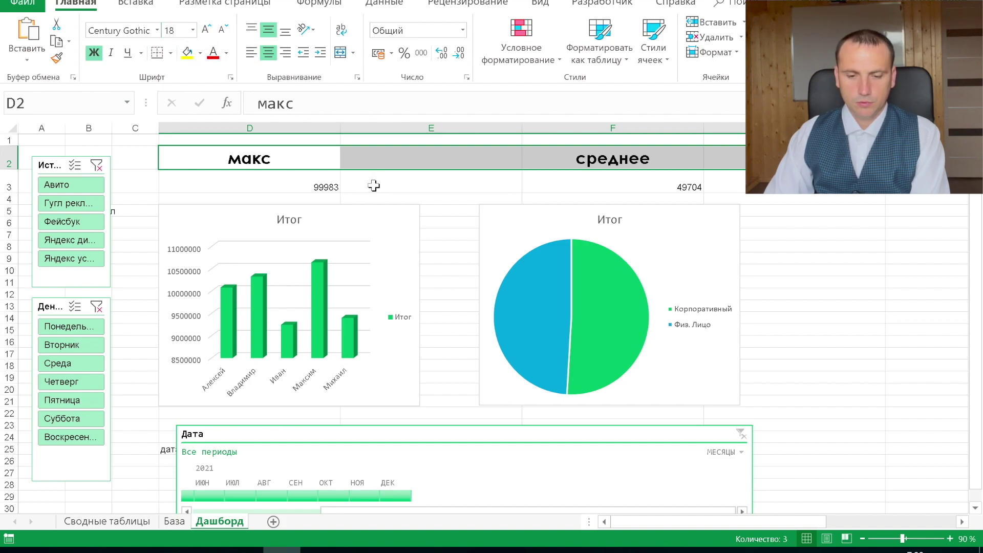
left_click(226, 53)
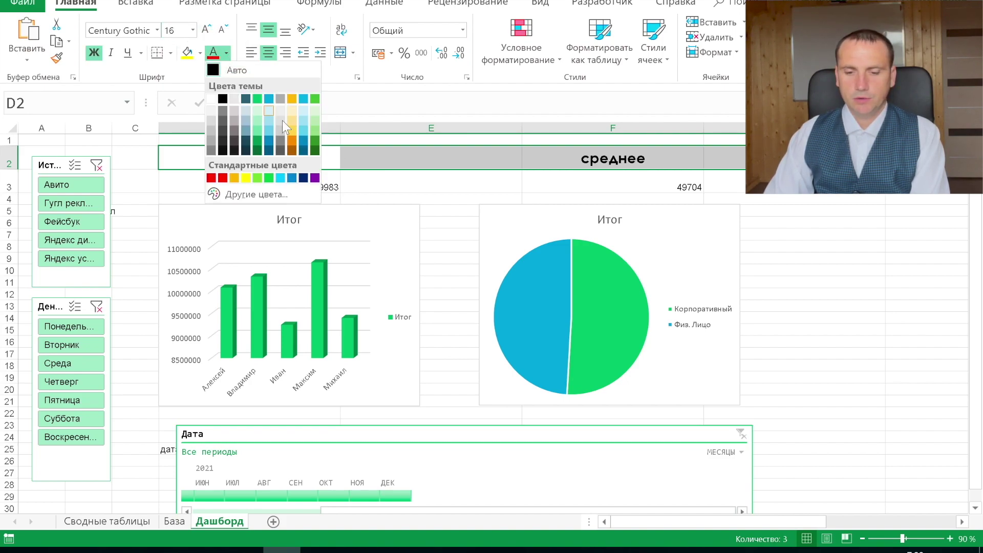
left_click(257, 176)
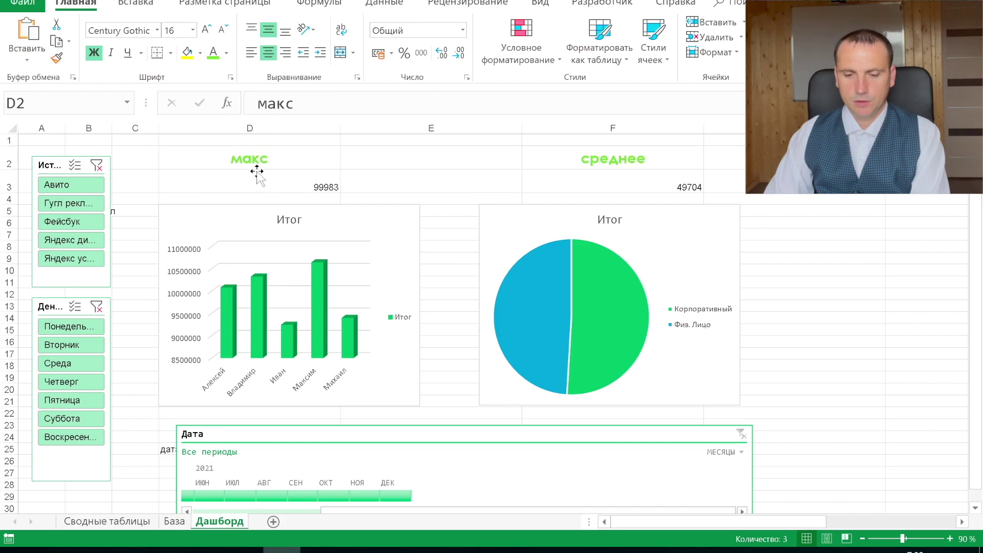
key("Down")
left_click(691, 186)
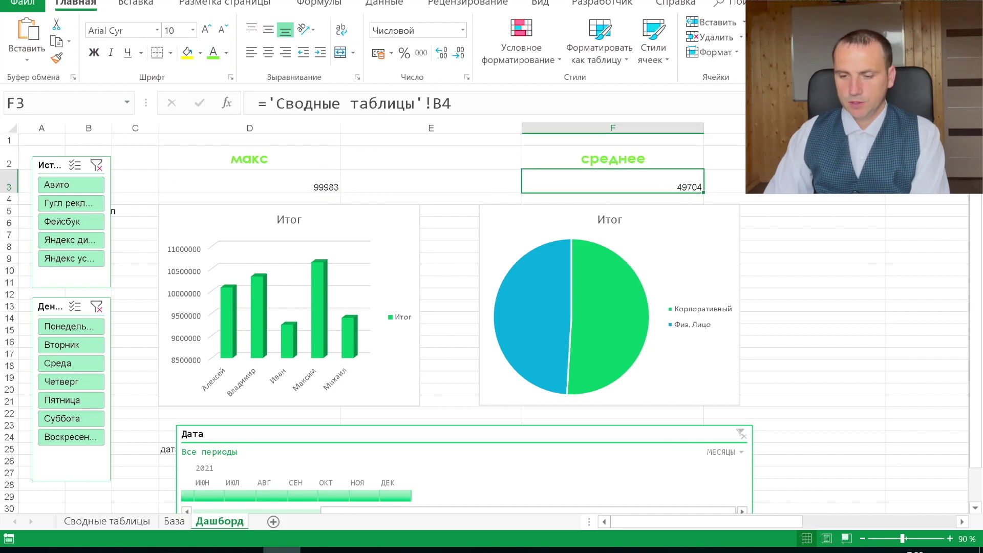
Step: Format D3, F3 and H3 as grey ruble amounts in Agency FB size 14
left_click(391, 54)
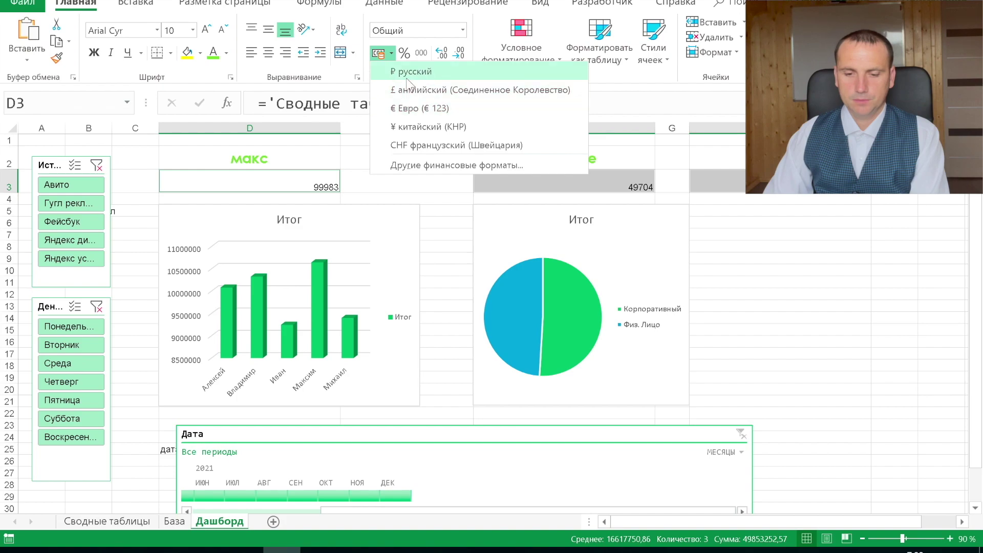
left_click(401, 75)
left_click(140, 31)
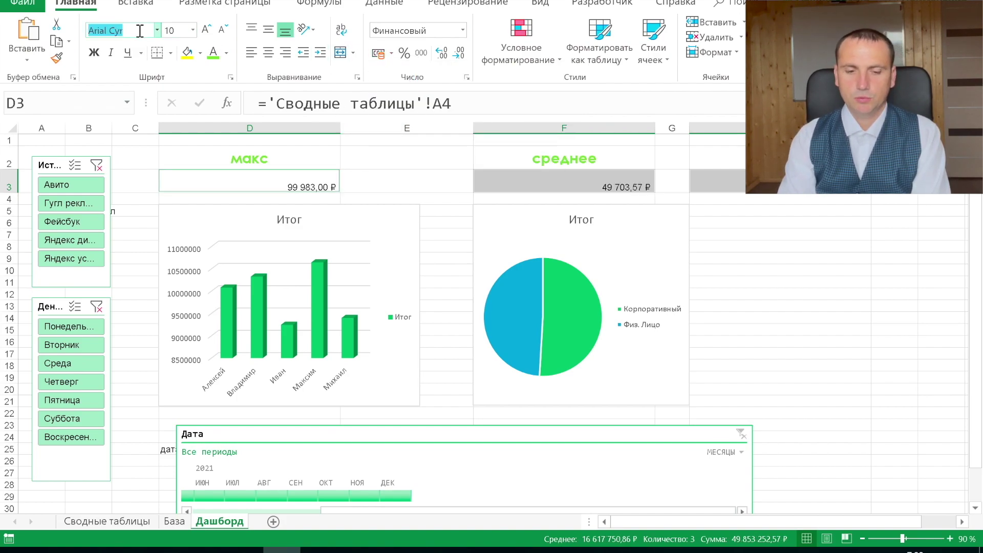
type("Agency FB")
key("Return")
left_click(207, 29)
left_click(207, 29)
left_click(271, 51)
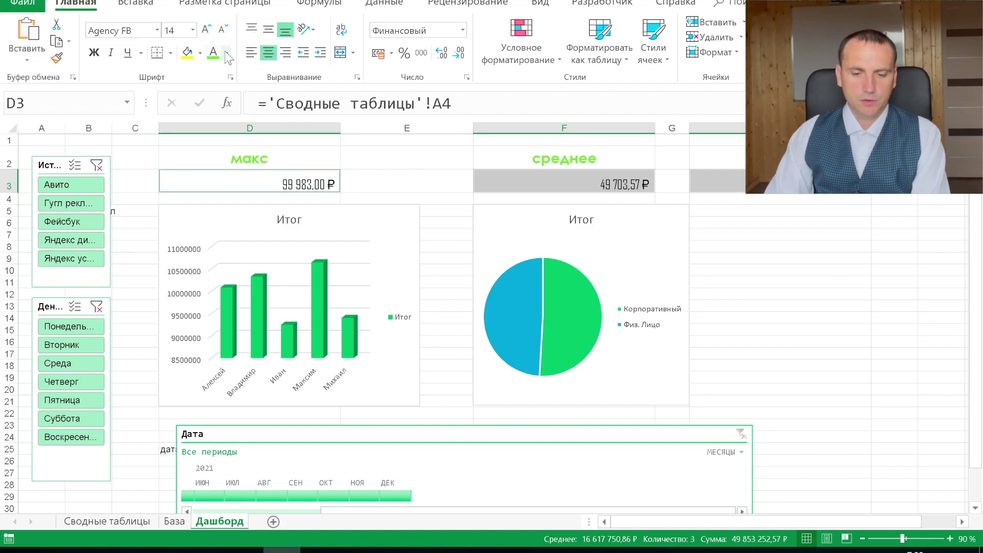
left_click(226, 52)
left_click(228, 125)
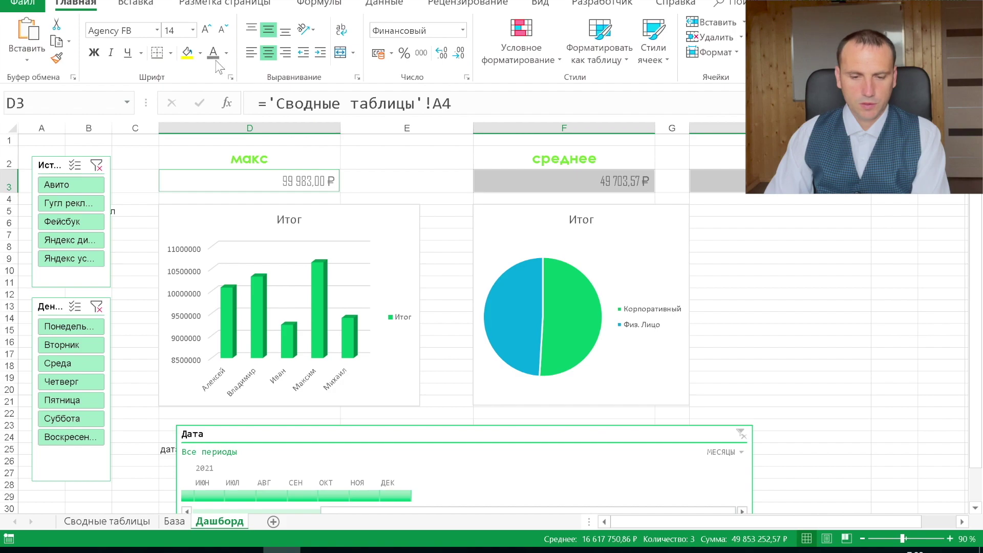
Step: Narrow spacer columns E and G so the сумма value comes into view
left_click(404, 181)
left_click_drag(473, 128, 438, 128)
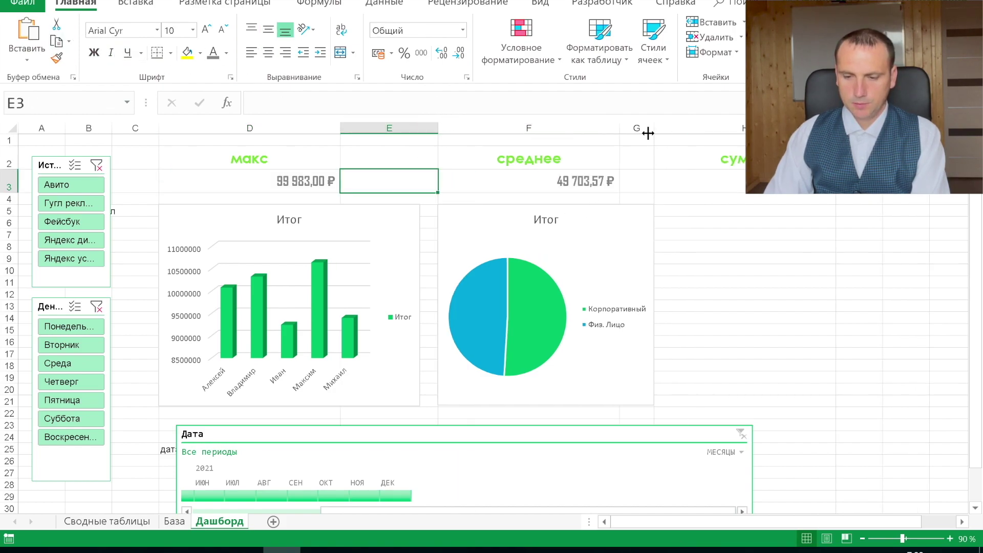
left_click_drag(649, 133, 653, 133)
Step: Widen the pie chart and move its legend below the pie
left_click(501, 208)
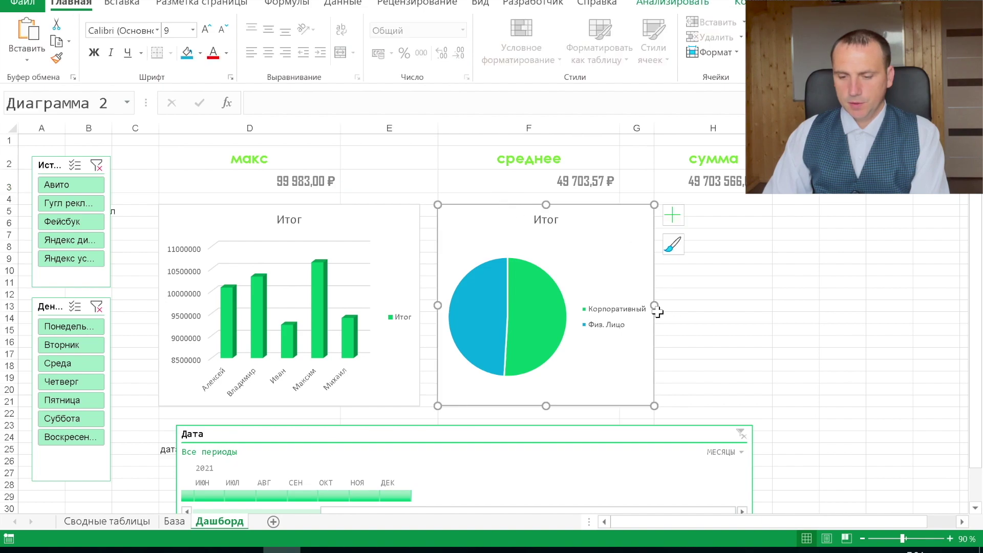
left_click_drag(654, 306, 764, 306)
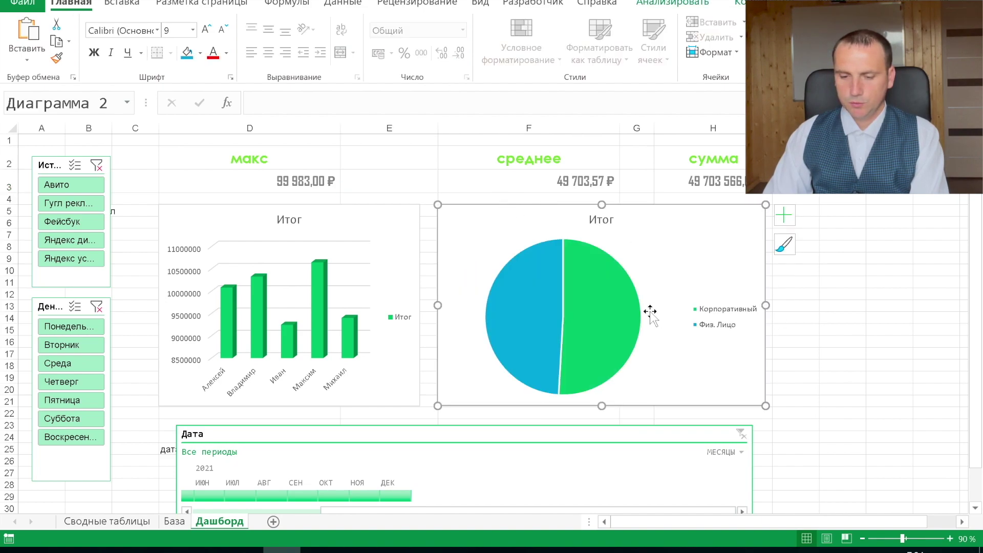
left_click(705, 324)
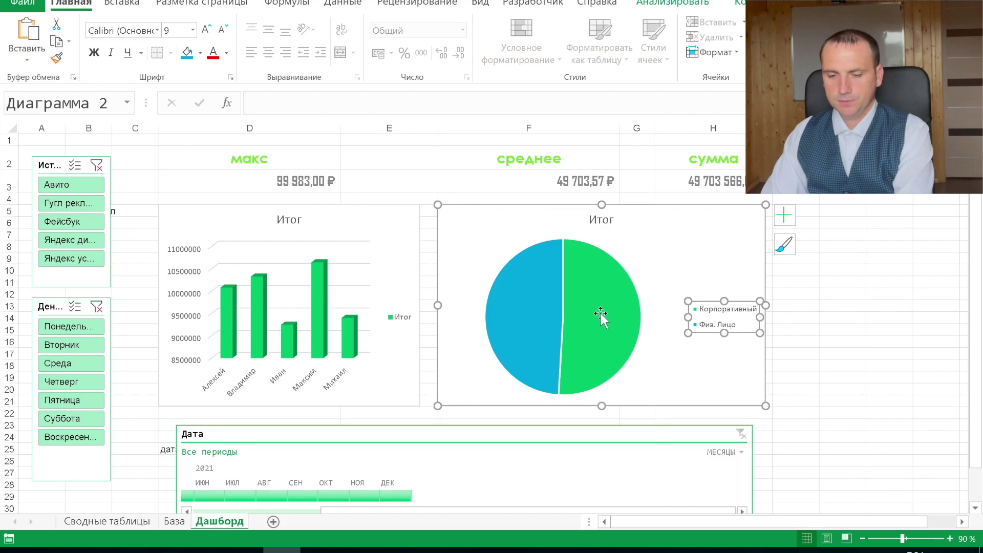
left_click(783, 217)
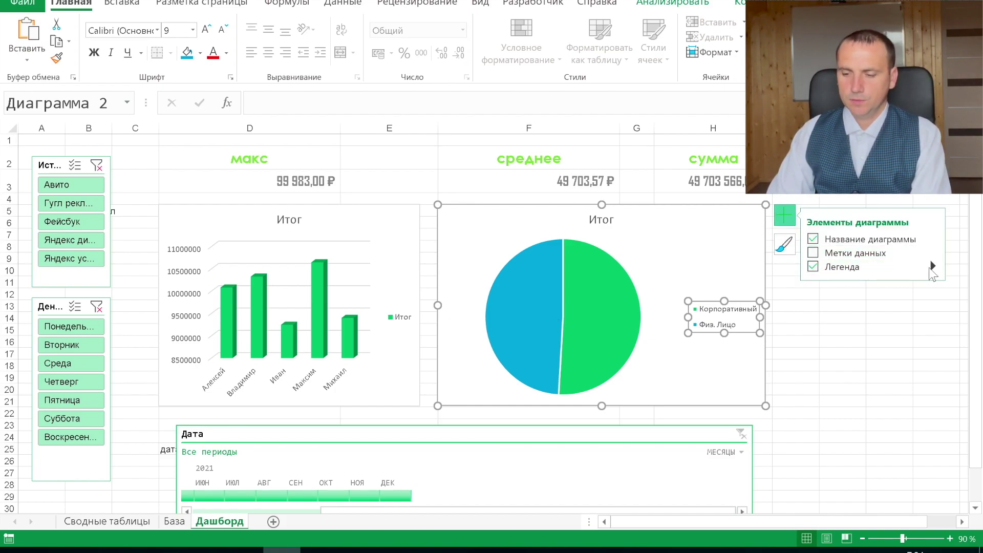
left_click(929, 267)
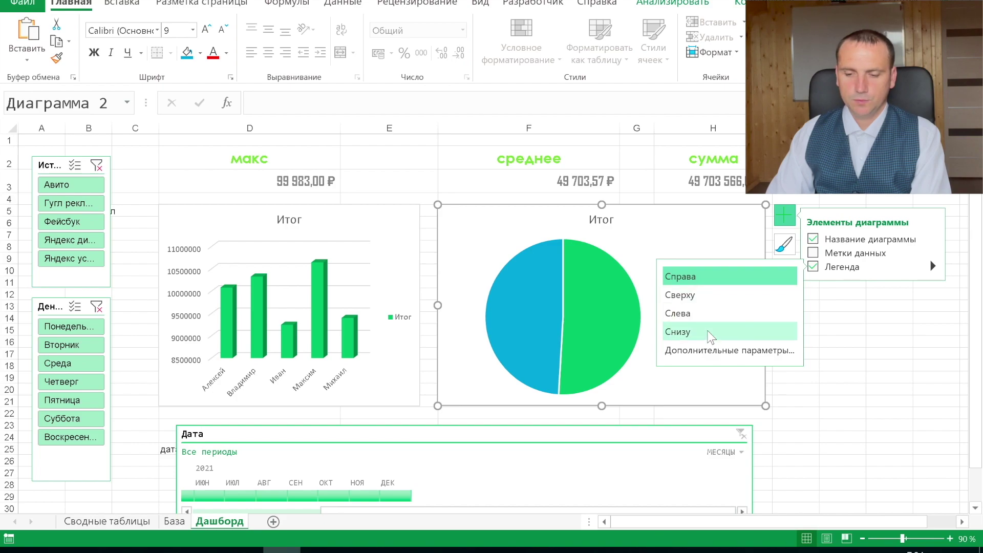
left_click(677, 331)
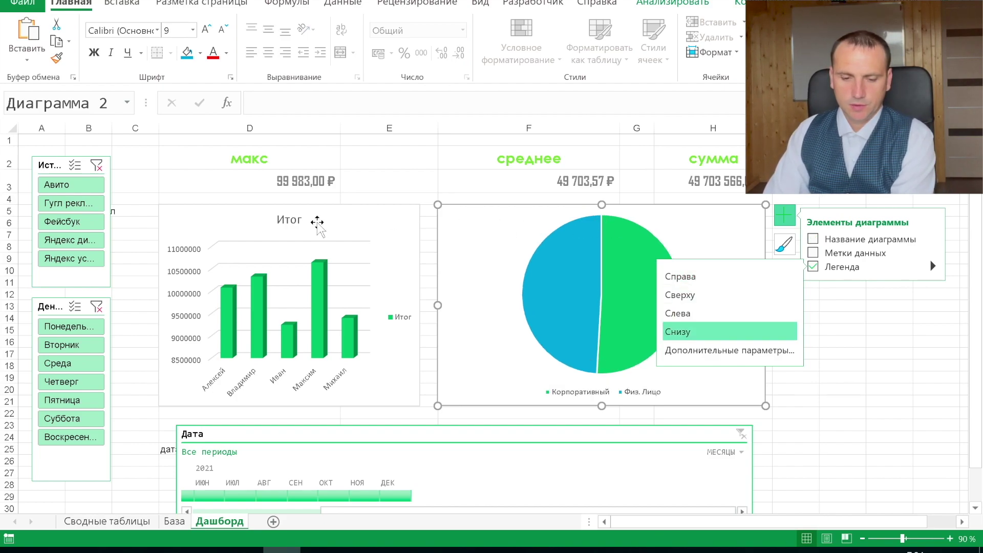
Step: Delete the Итог title from the bar chart
left_click(287, 220)
key("Delete")
left_click(178, 229)
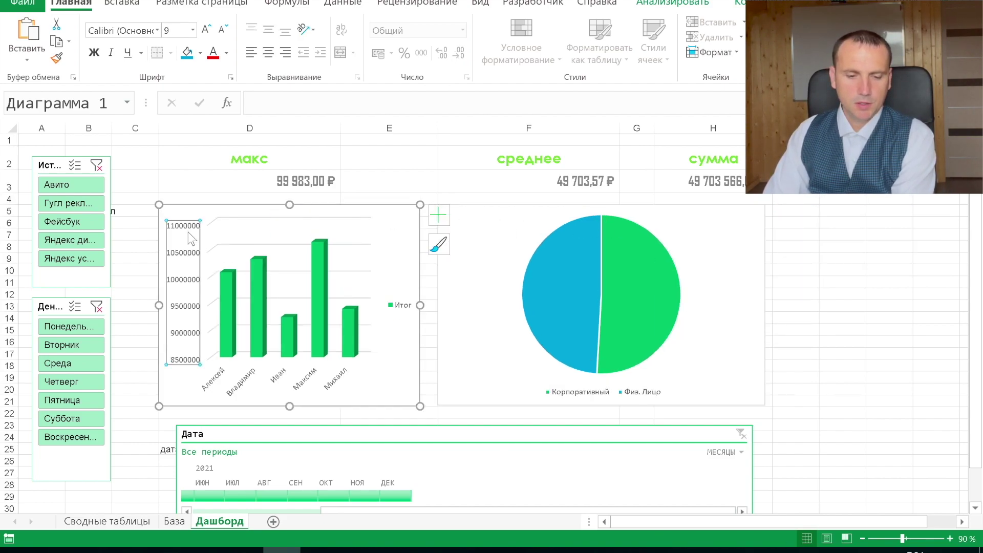
Step: Set the pie chart legend font to Century Gothic
left_click(591, 398)
left_click(157, 30)
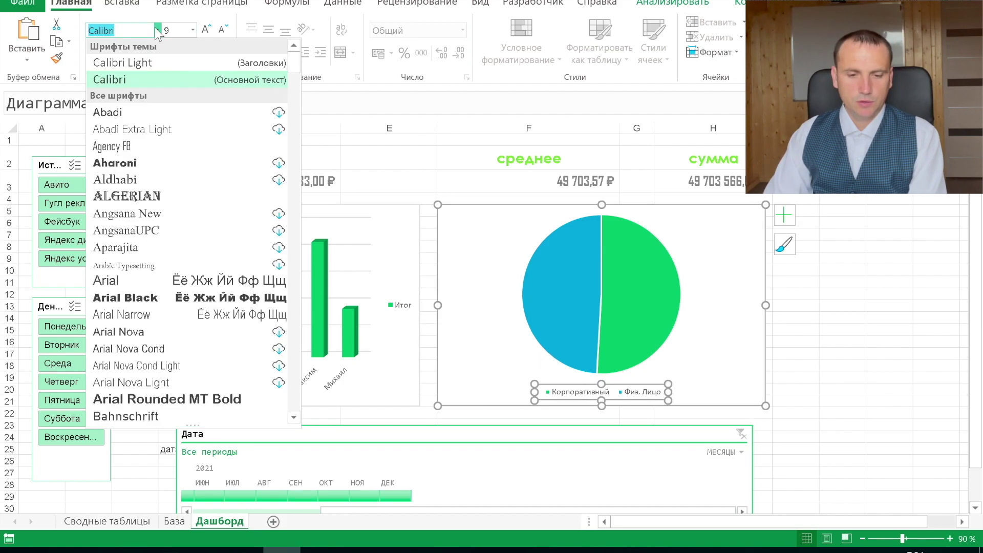
type("C")
type("entury Gothic")
key("Return")
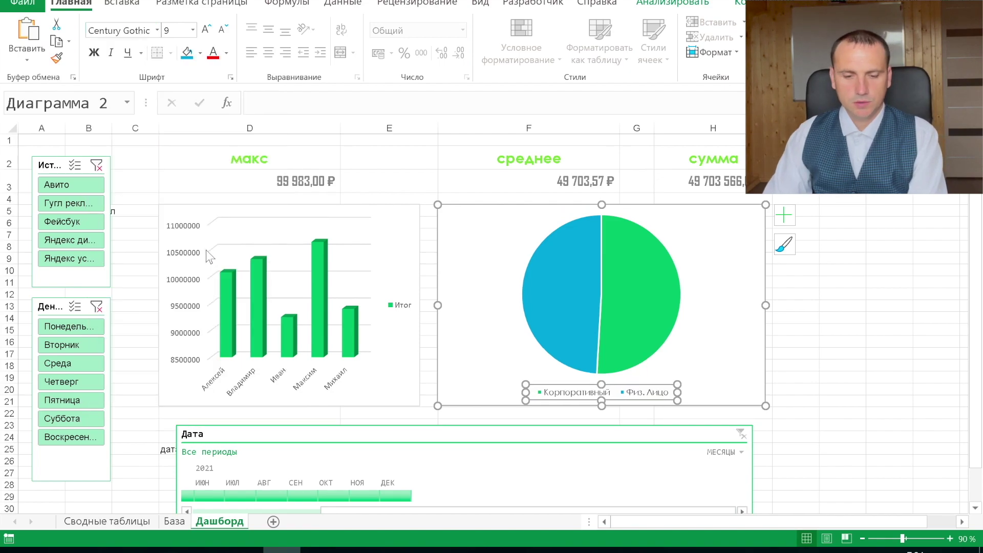
Step: Set the bar chart's category labels to Century Gothic and its value axis to Agency FB
left_click(211, 381)
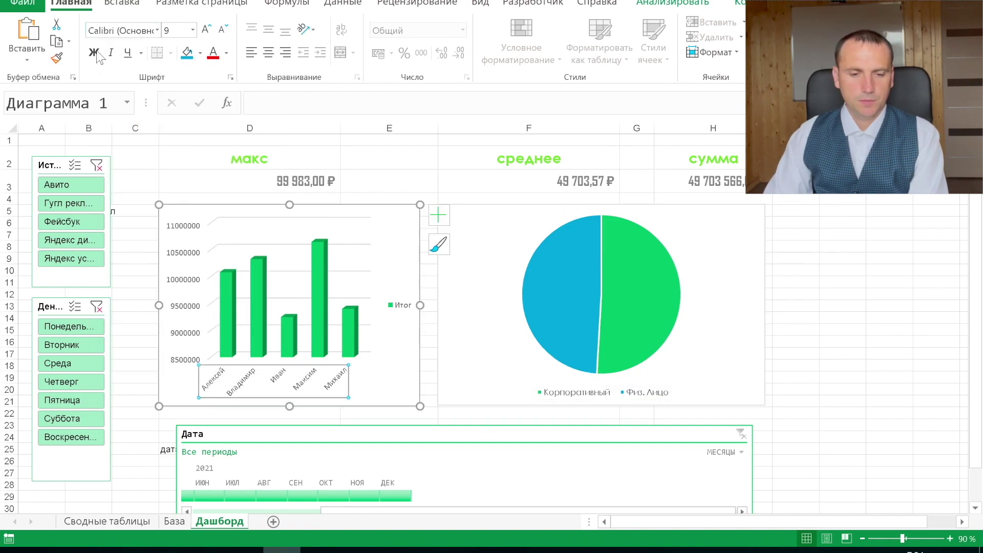
left_click(117, 31)
type("Century Gothic")
key("Return")
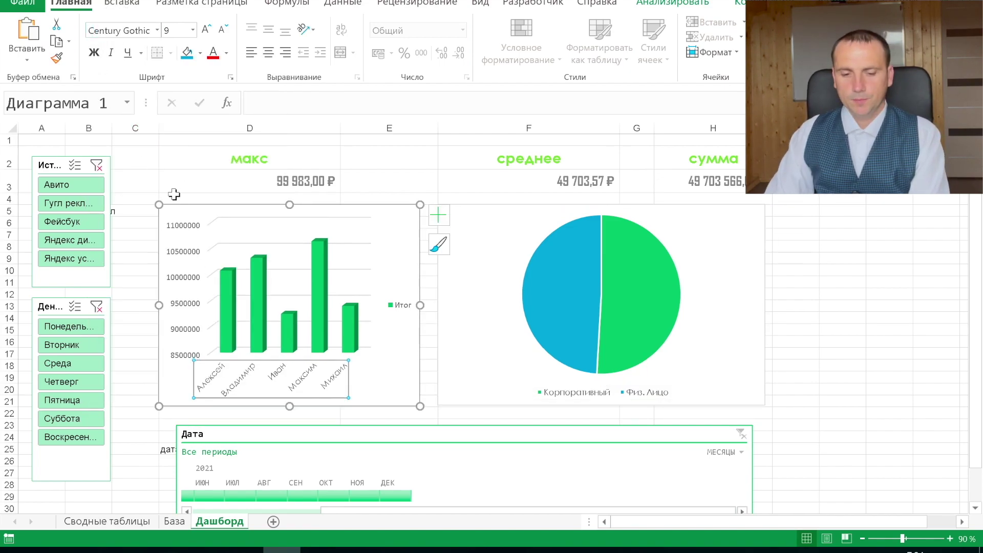
left_click(191, 229)
left_click(132, 32)
type("Agency FB")
key("Return")
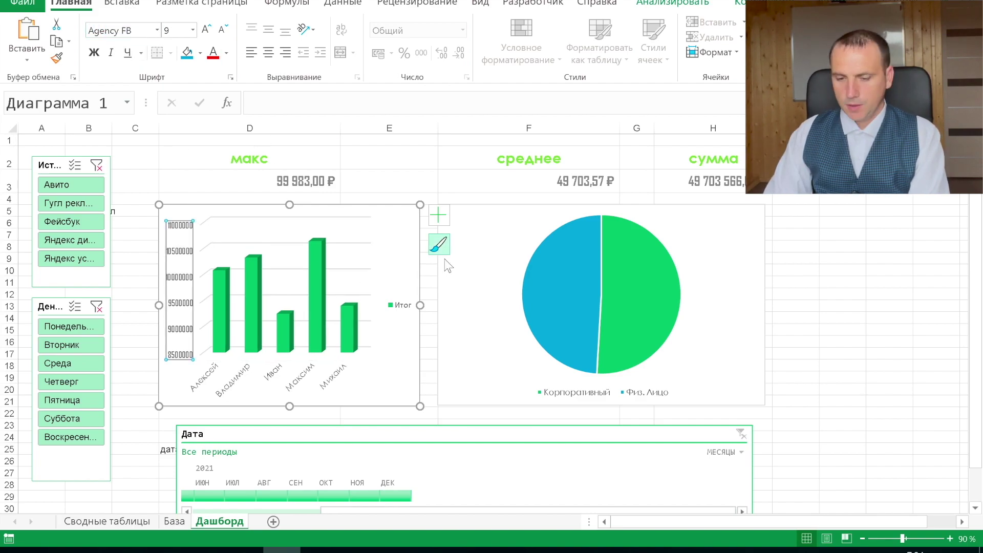
Step: Narrow the pie chart from the left and widen the bar chart toward it
left_click(445, 272)
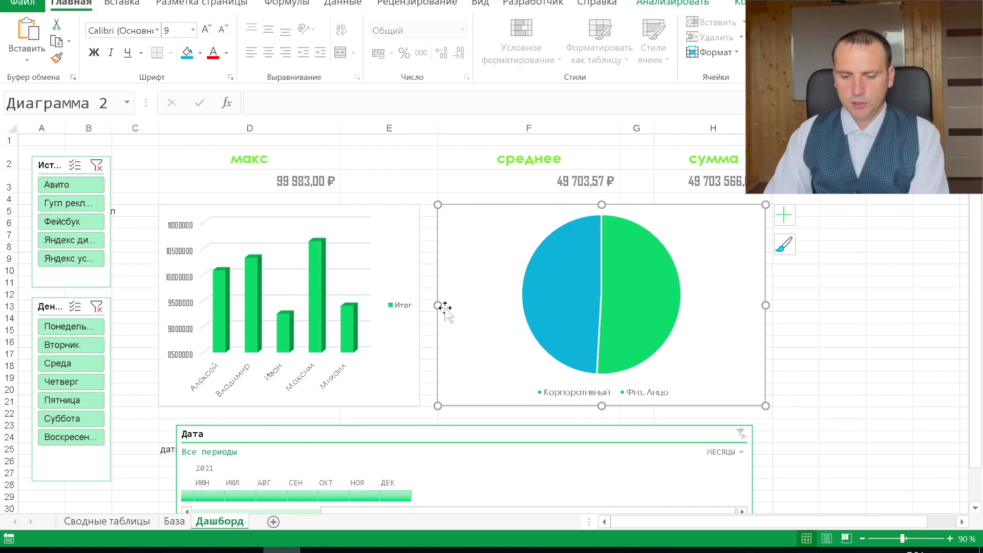
mouse_move(437, 306)
left_mouse_down()
mouse_move(539, 305)
mouse_move(500, 305)
left_mouse_up()
left_click_drag(420, 304, 467, 305)
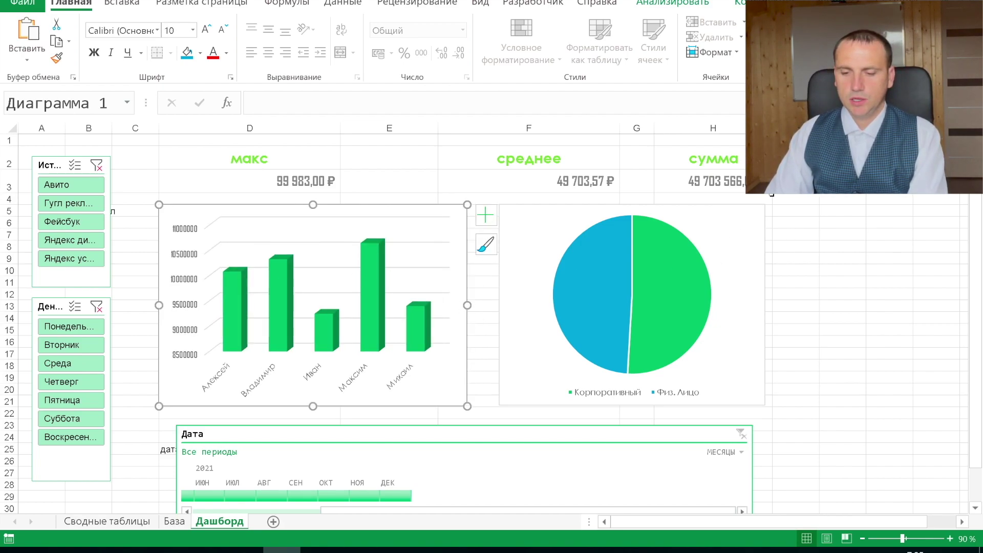
left_click(721, 221)
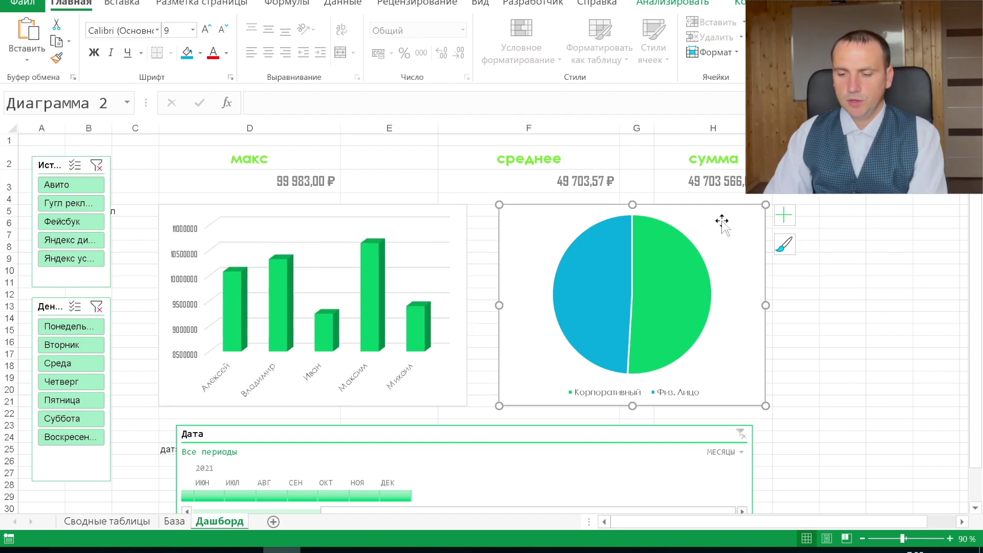
Step: Add centred data labels to the pie slices showing percentages instead of values
left_click(791, 213)
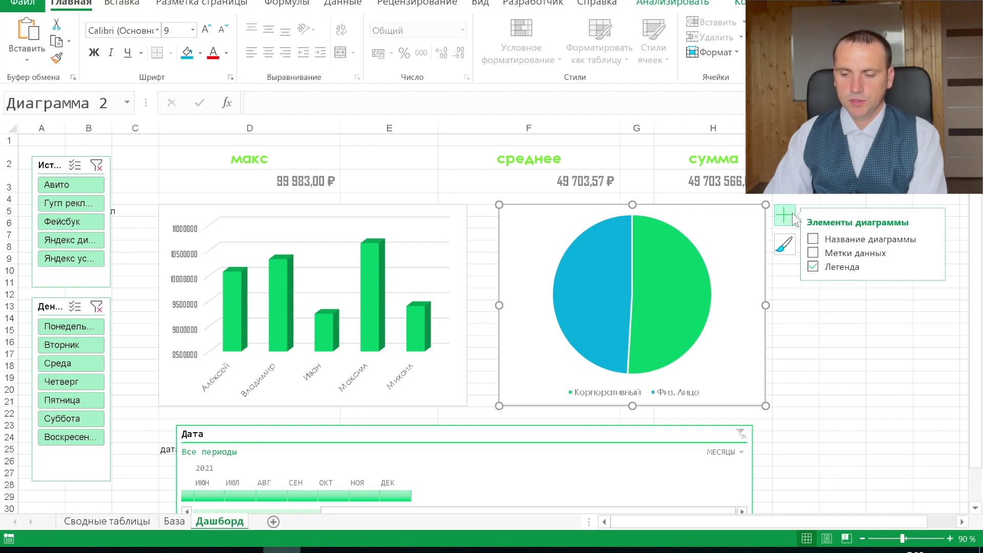
left_click(933, 252)
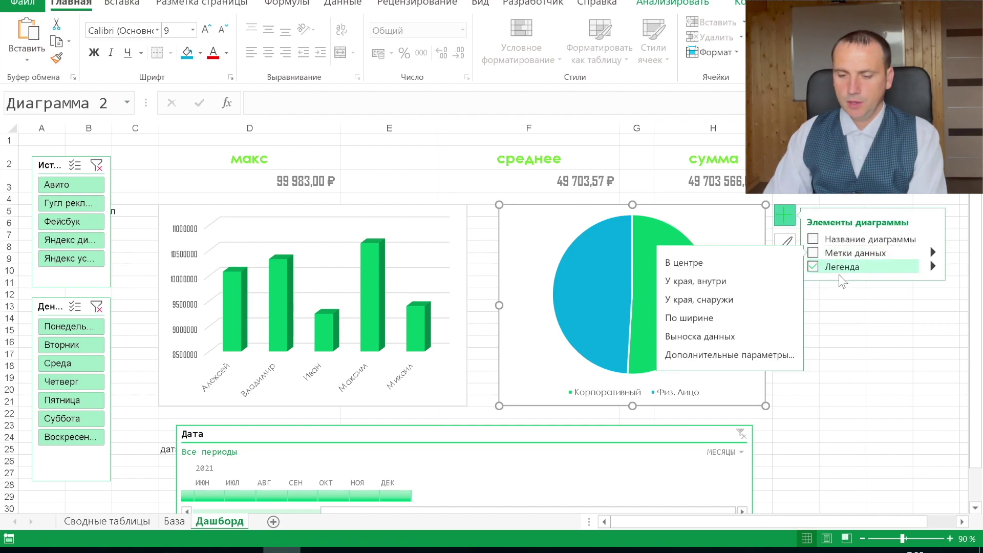
left_click(750, 264)
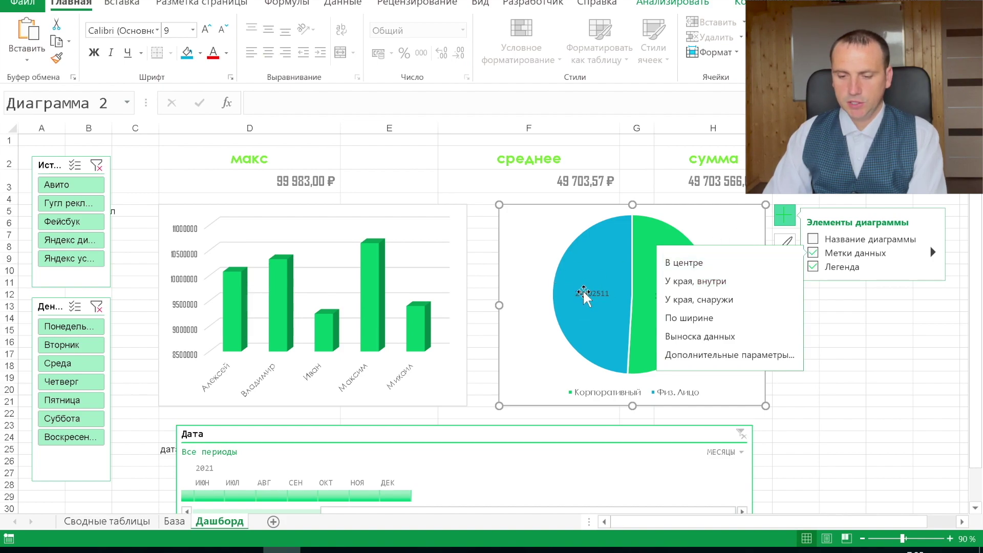
right_click(582, 290)
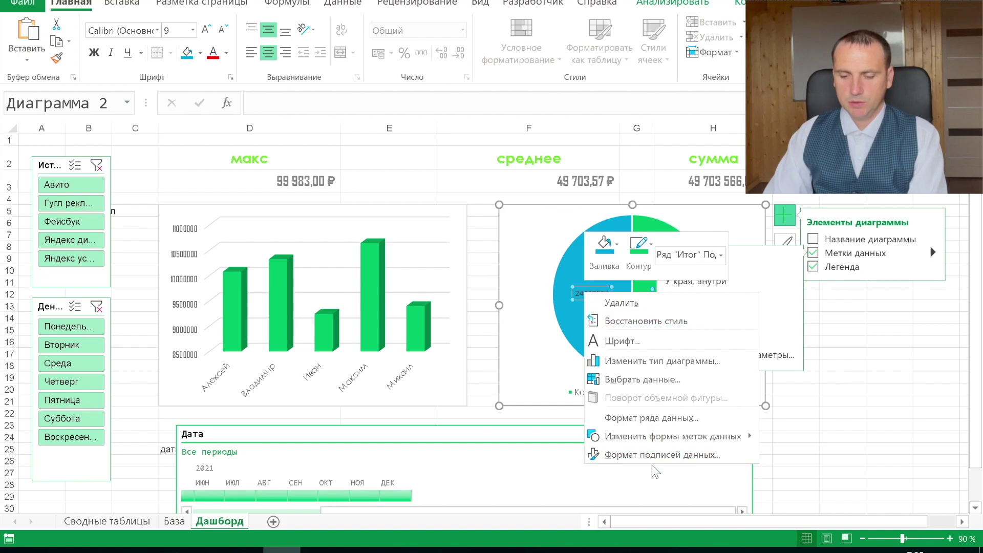
left_click(639, 454)
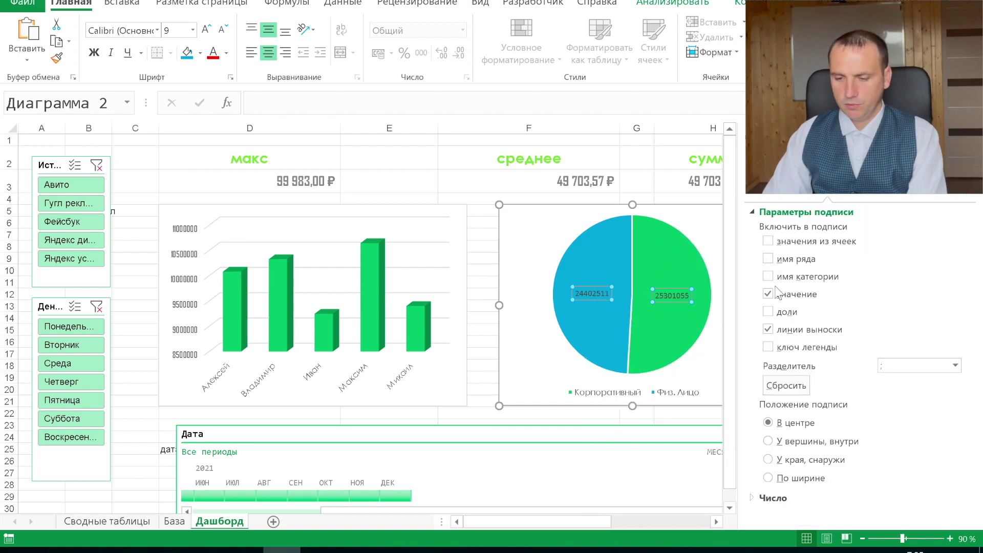
left_click(768, 311)
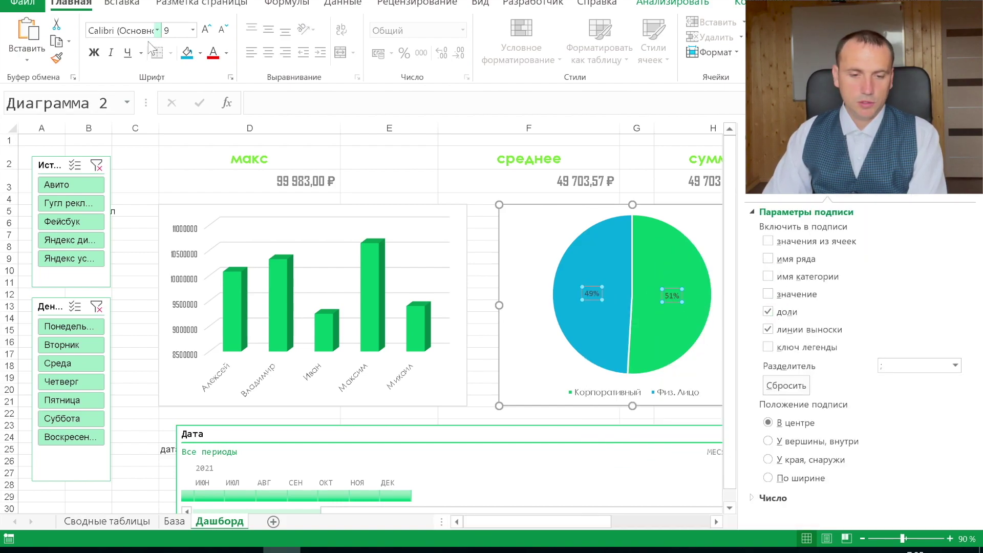
Step: Style the pie labels as bold Agency FB 28 with dark grey text on yellow fill
left_click(125, 29)
type("Agency FB")
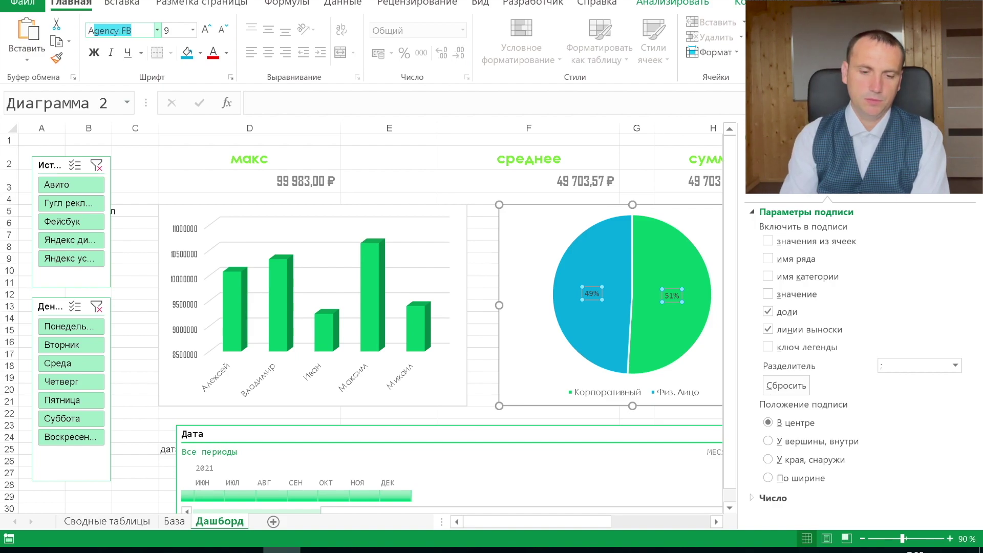
key("Return")
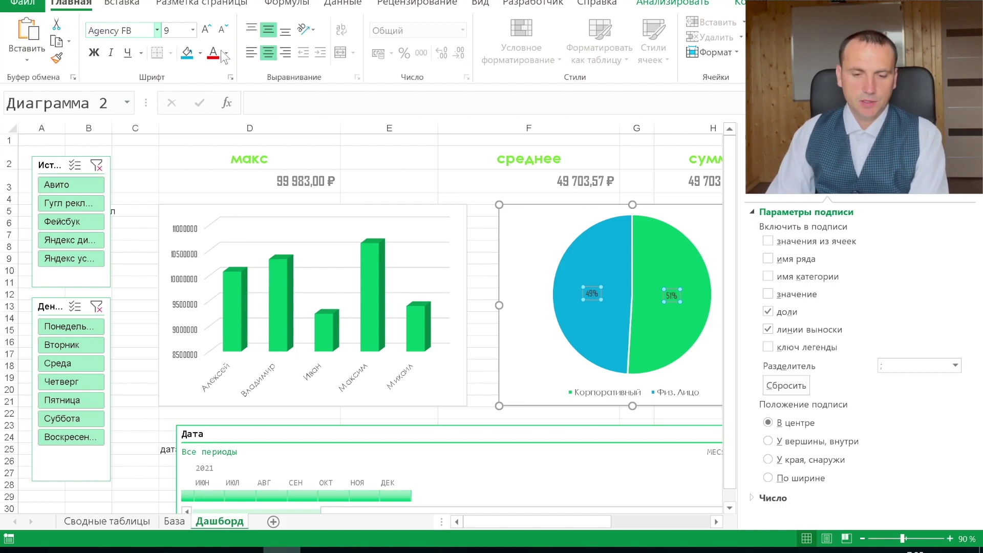
left_click(206, 29)
key("ctrl+b")
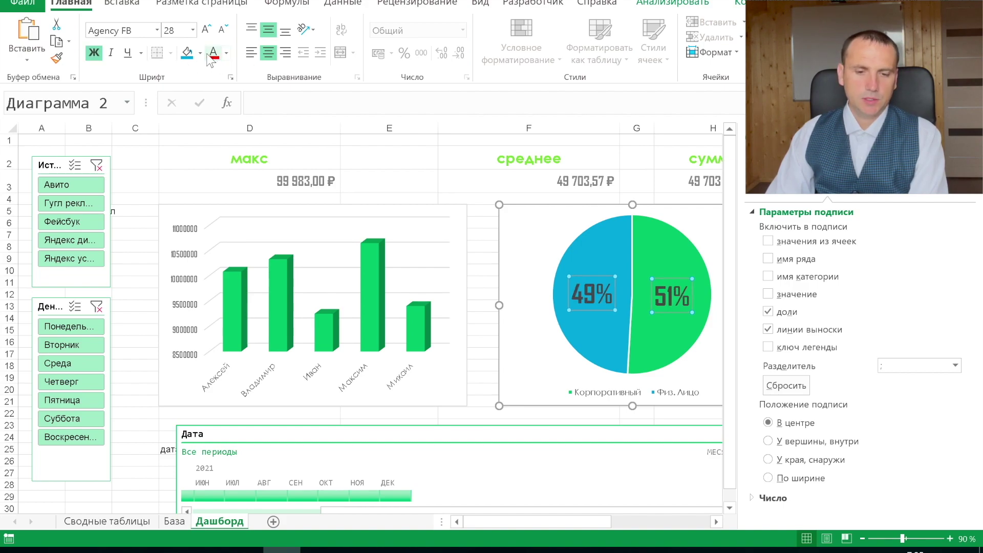
left_click(213, 52)
left_click(199, 53)
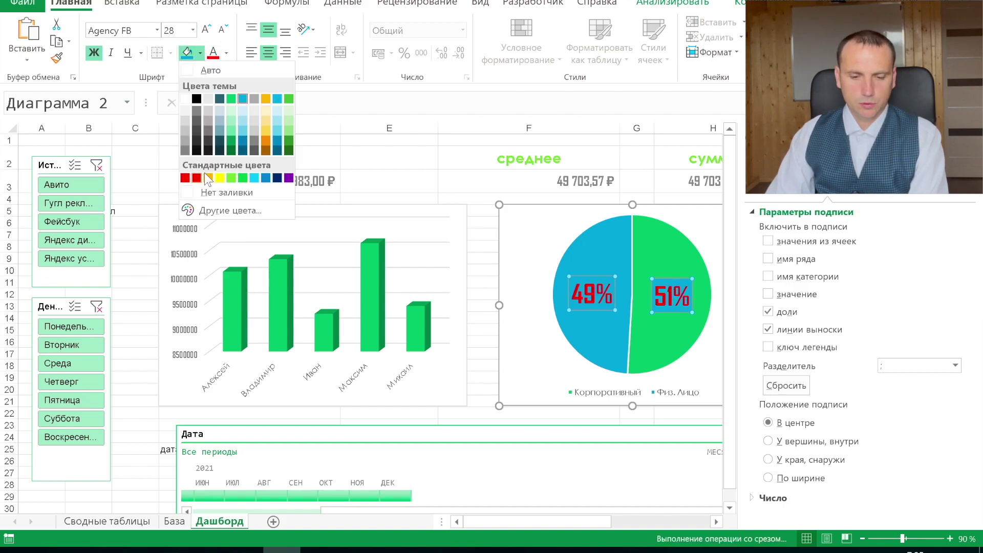
left_click(220, 178)
left_click(225, 53)
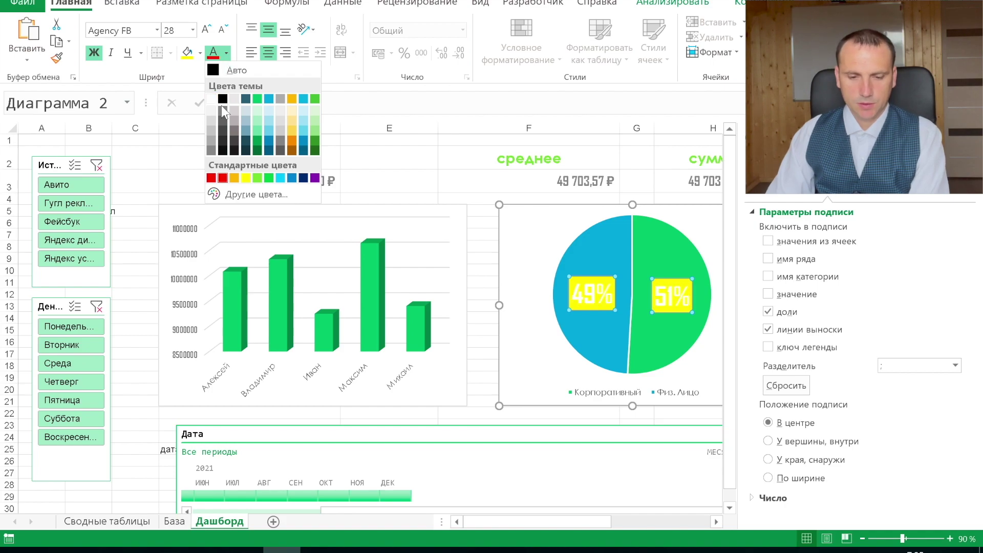
left_click(211, 150)
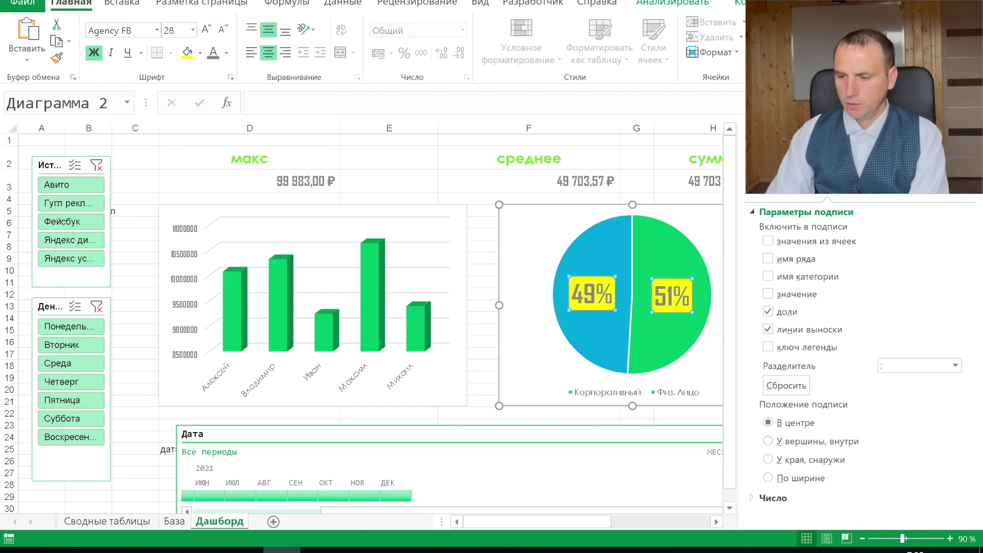
key("Escape")
key("Escape")
left_click(366, 265)
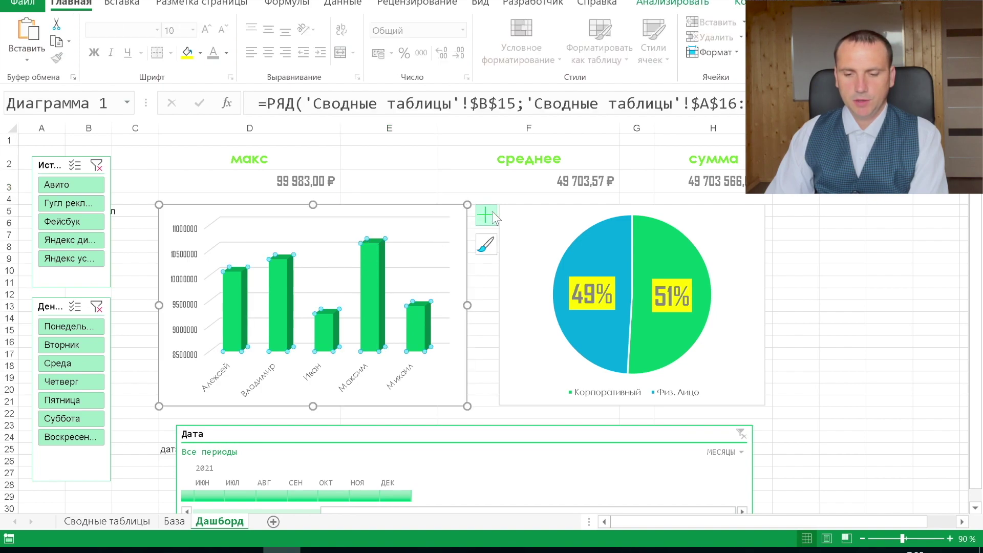
Step: Add callout value labels to the bars and set their font to Agency FB
left_click(492, 217)
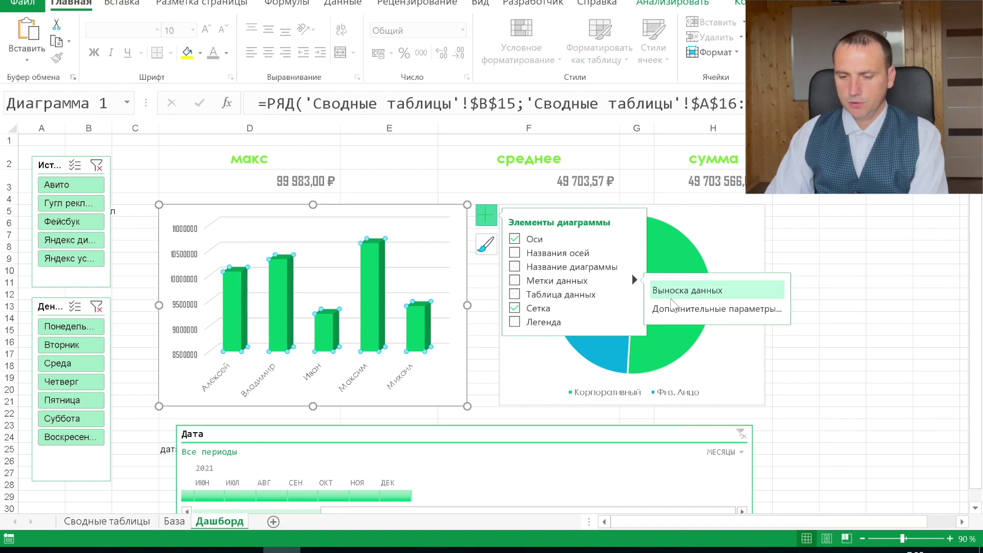
mouse_move(633, 280)
left_click(699, 287)
left_click(367, 236)
type("Fb")
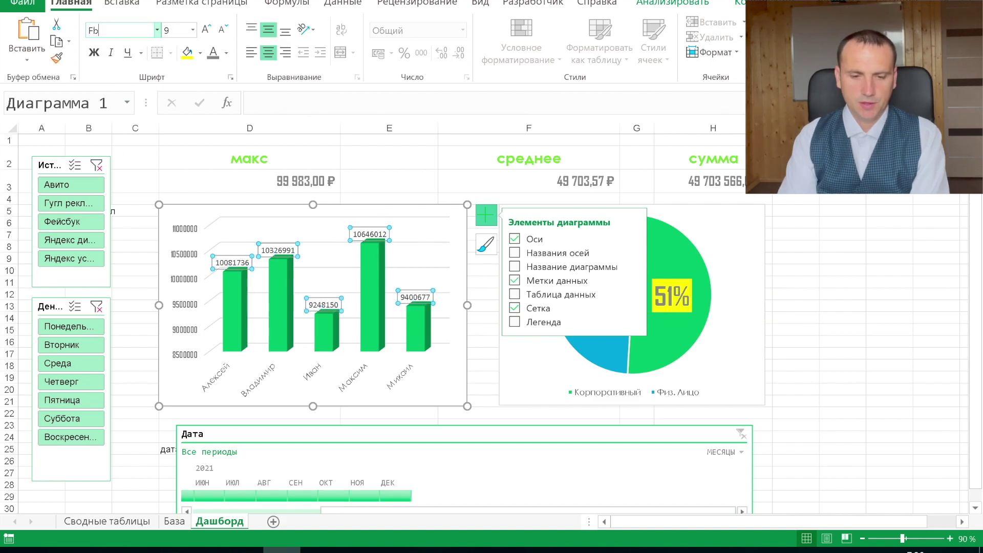
key("Return")
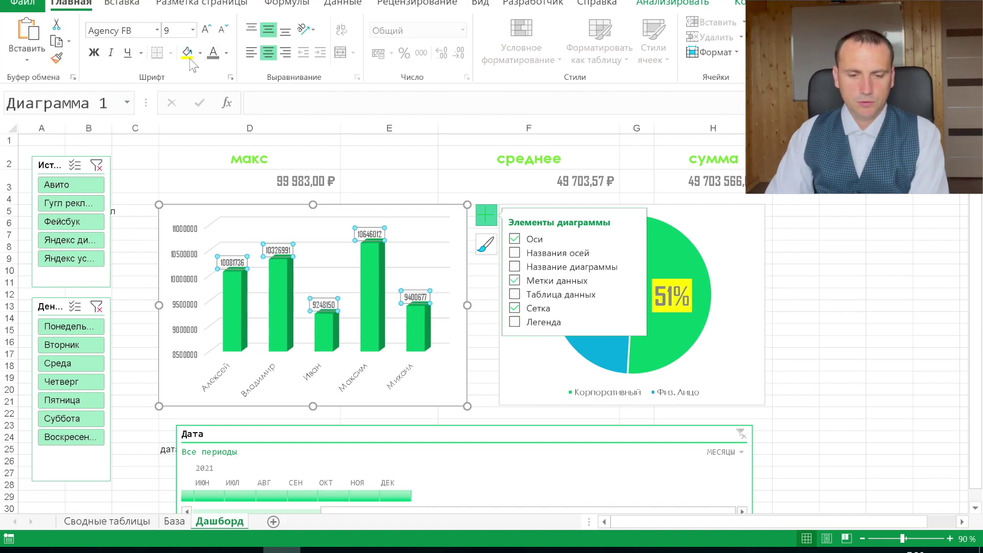
Step: Enlarge the bar chart data labels to font size 10 and select the Дата timeline
left_click(206, 29)
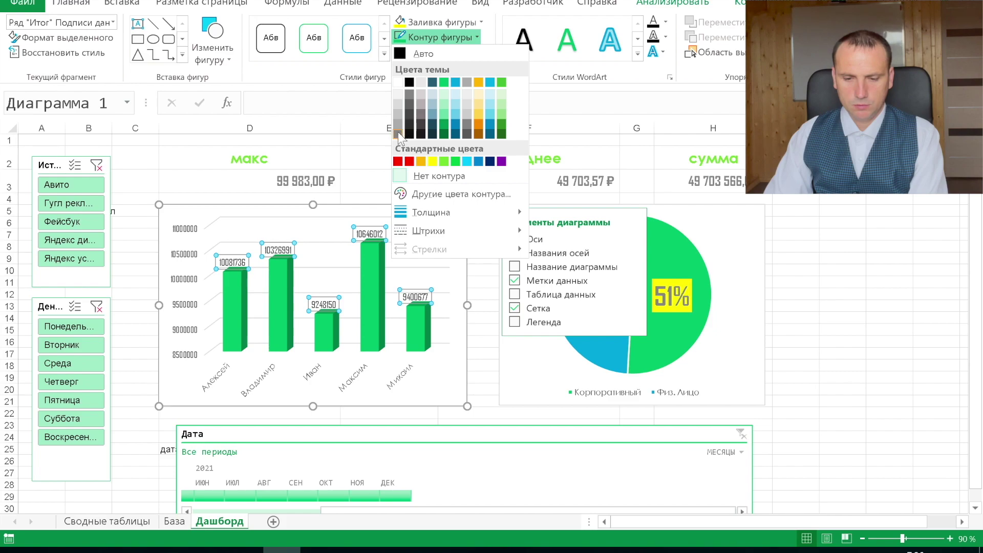
left_click(398, 132)
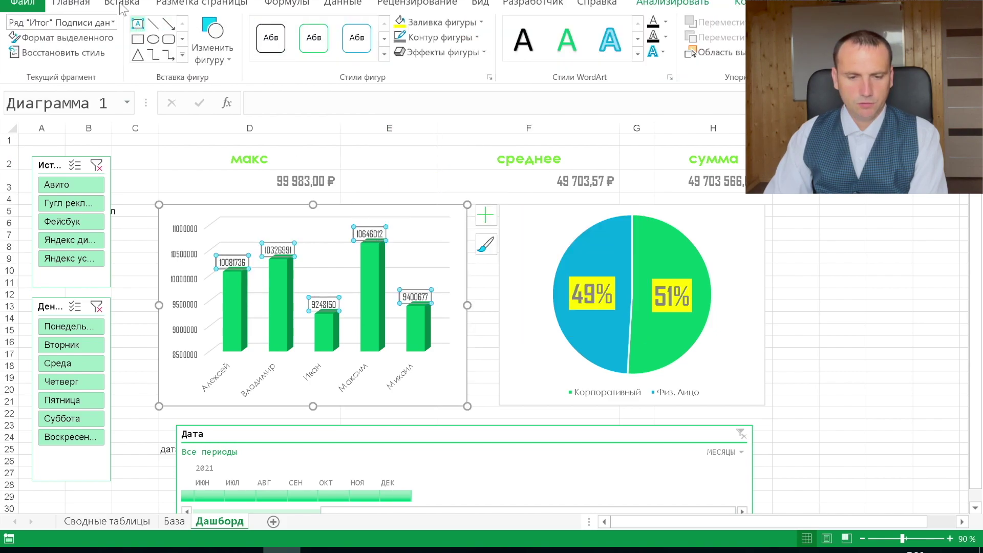
left_click(75, 5)
left_click(461, 159)
left_click(185, 431)
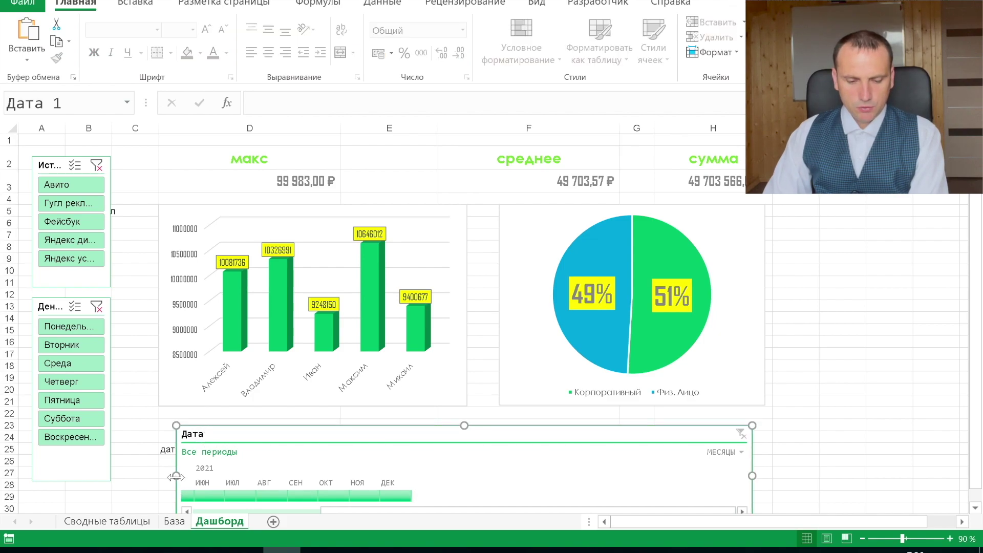
Step: Widen the Дата timeline on both sides and collapse the ribbon
left_click_drag(175, 476, 160, 475)
left_click_drag(752, 475, 771, 476)
left_click(307, 179)
key("Right")
key("Right")
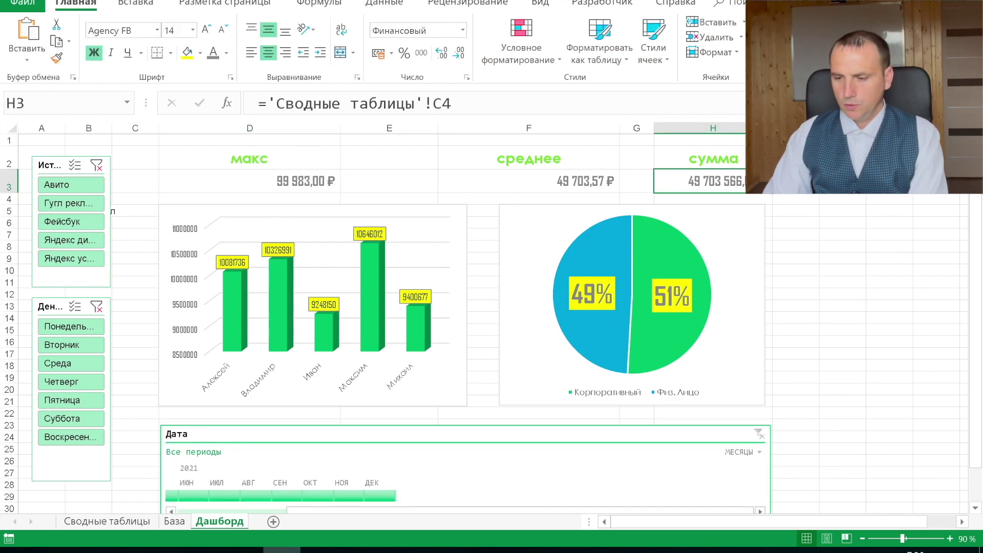
key("ctrl+F1")
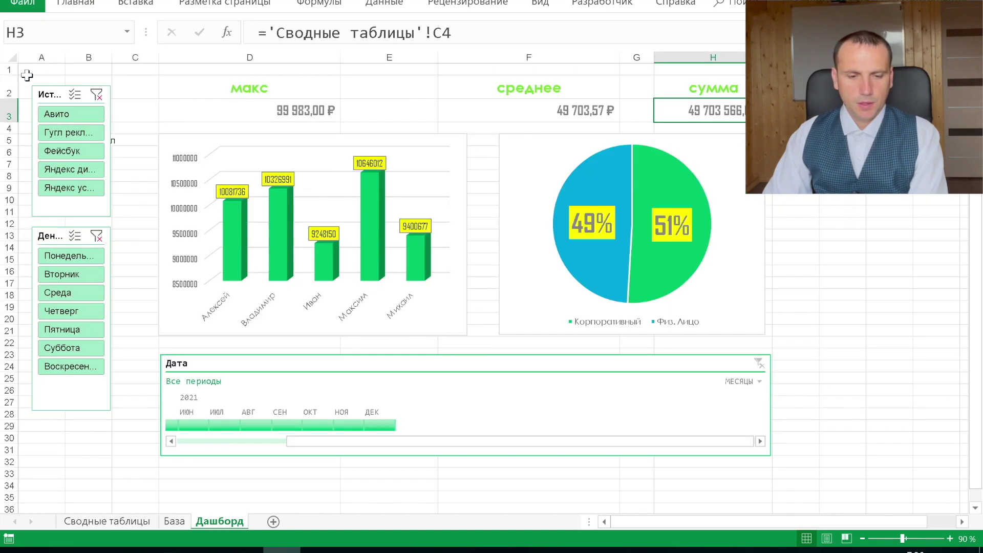
Step: Fill the entire Дашборд sheet with a grey background colour
left_click(16, 59)
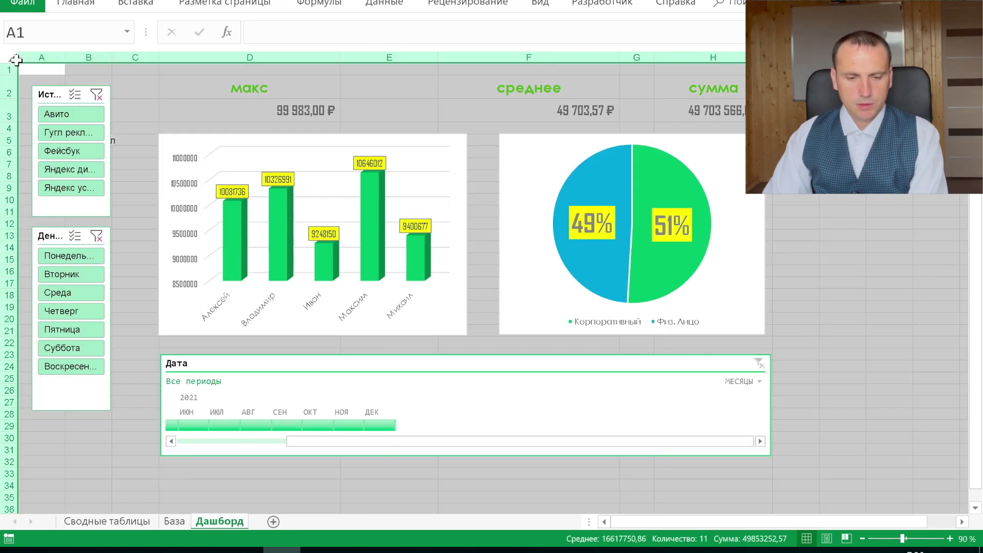
left_click(77, 4)
left_click(235, 61)
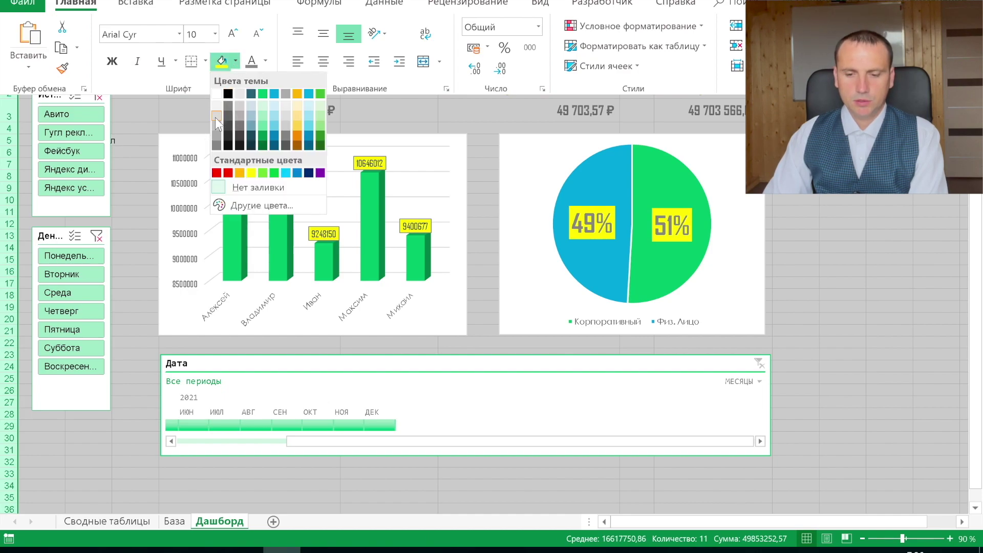
left_click(215, 118)
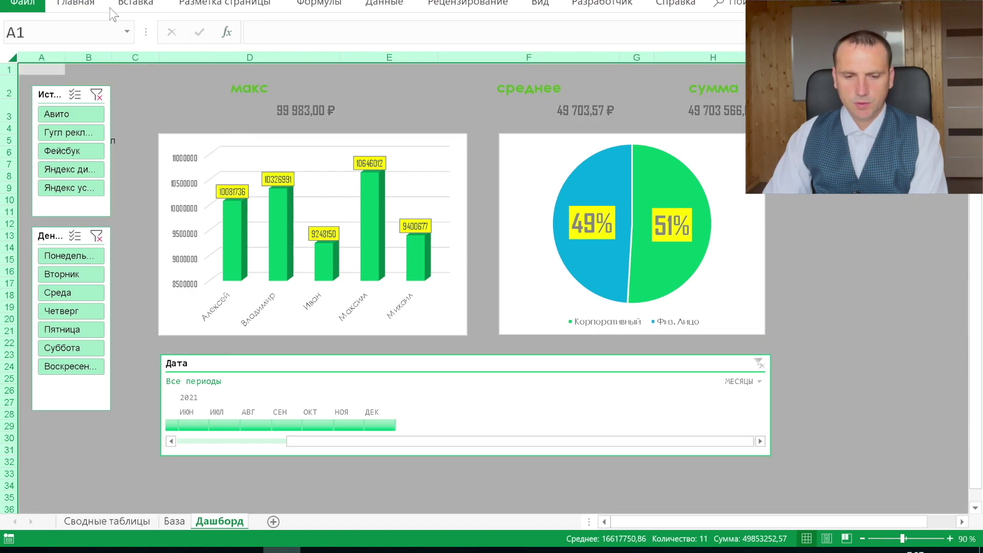
left_click(77, 5)
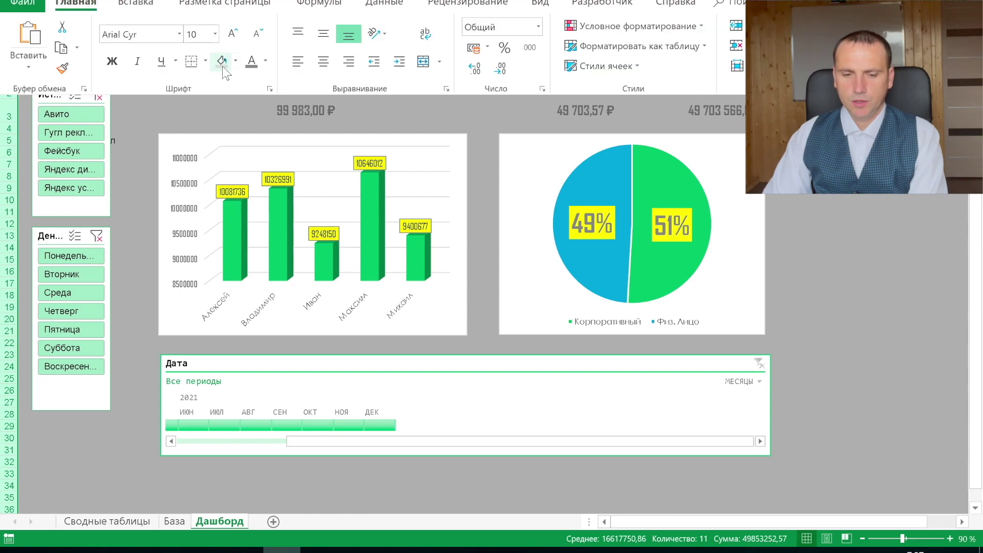
left_click(235, 61)
left_click(222, 110)
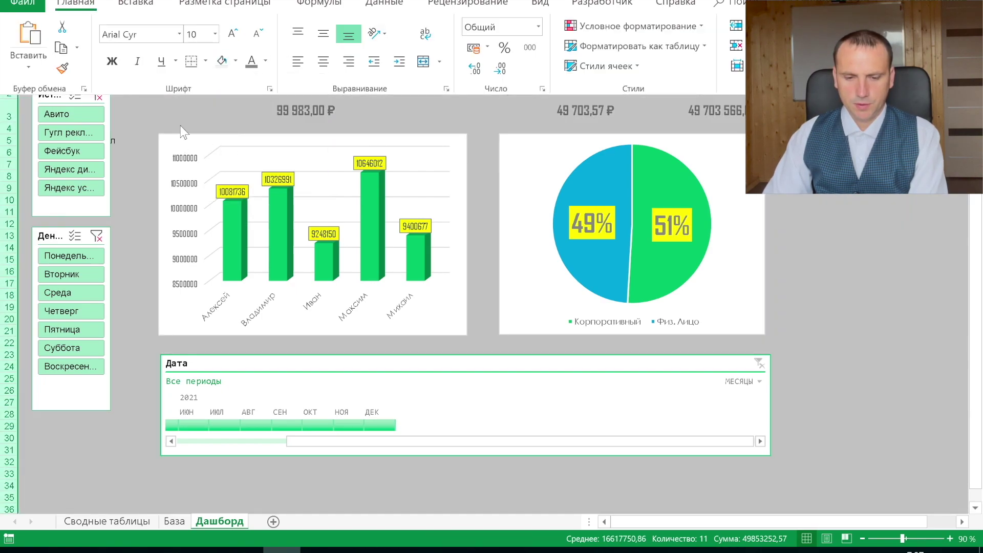
left_click(149, 164)
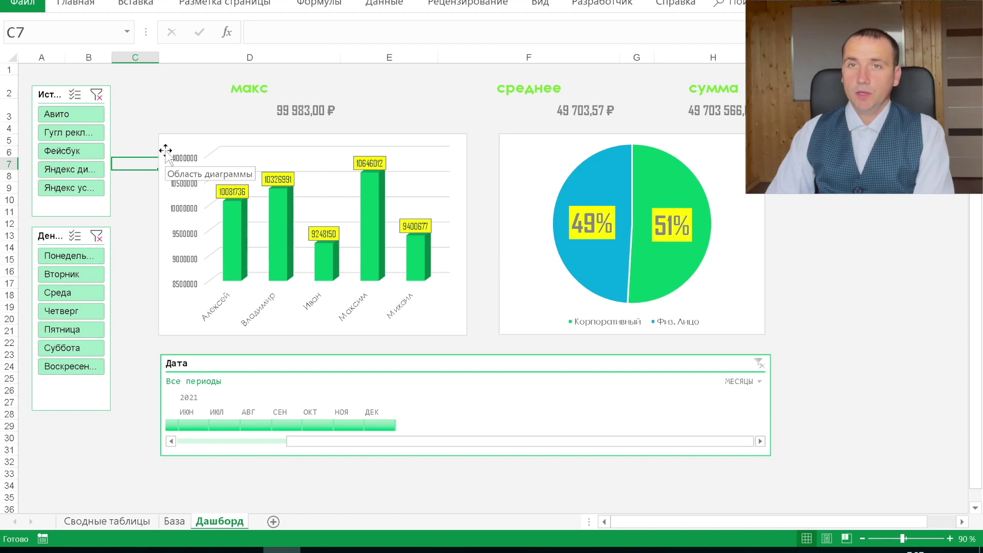
left_click(53, 92)
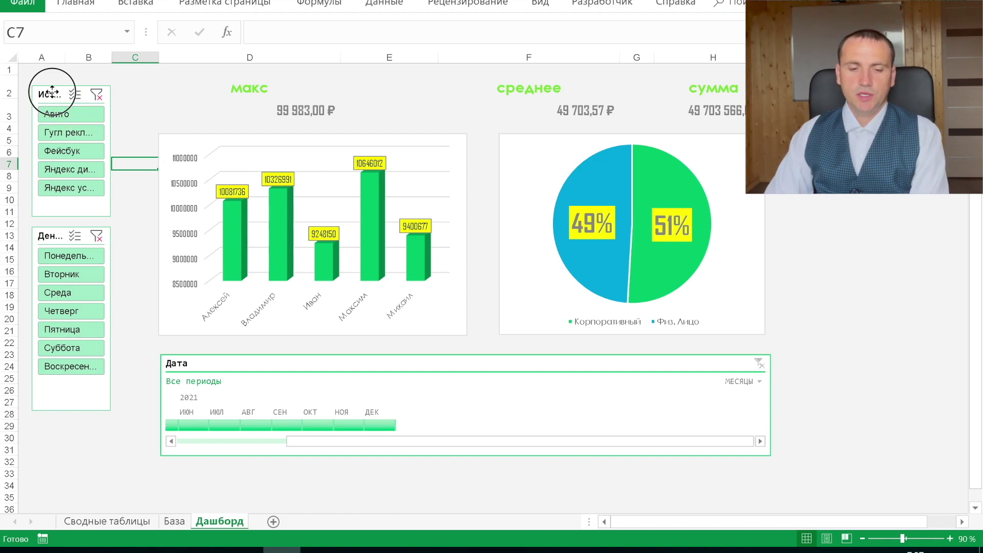
right_click(52, 92)
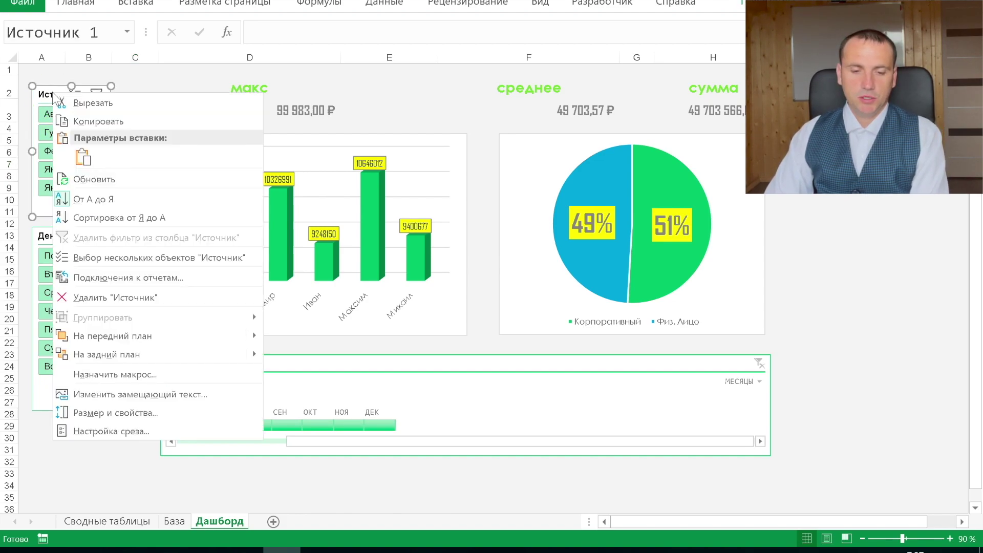
left_click(123, 414)
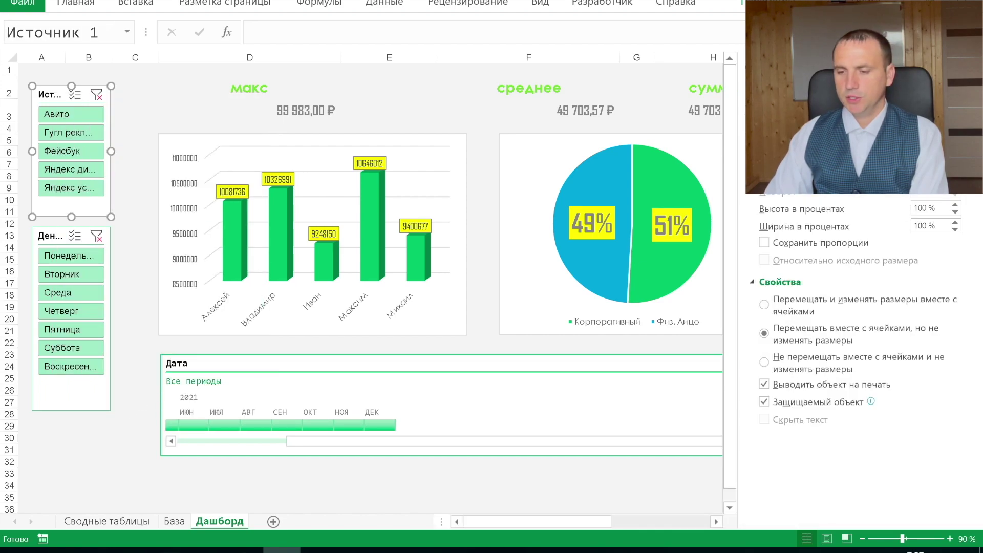
left_click(776, 233)
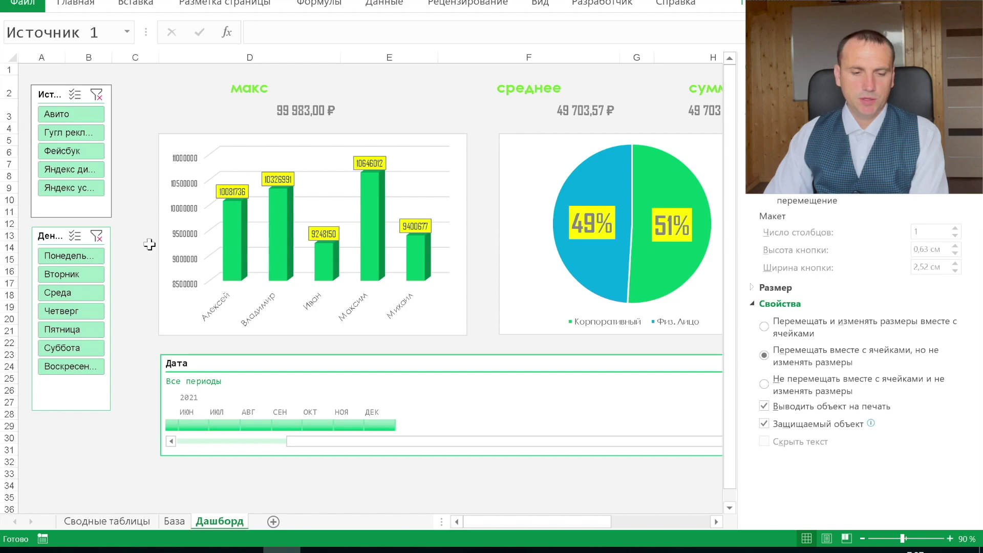
left_click(38, 233)
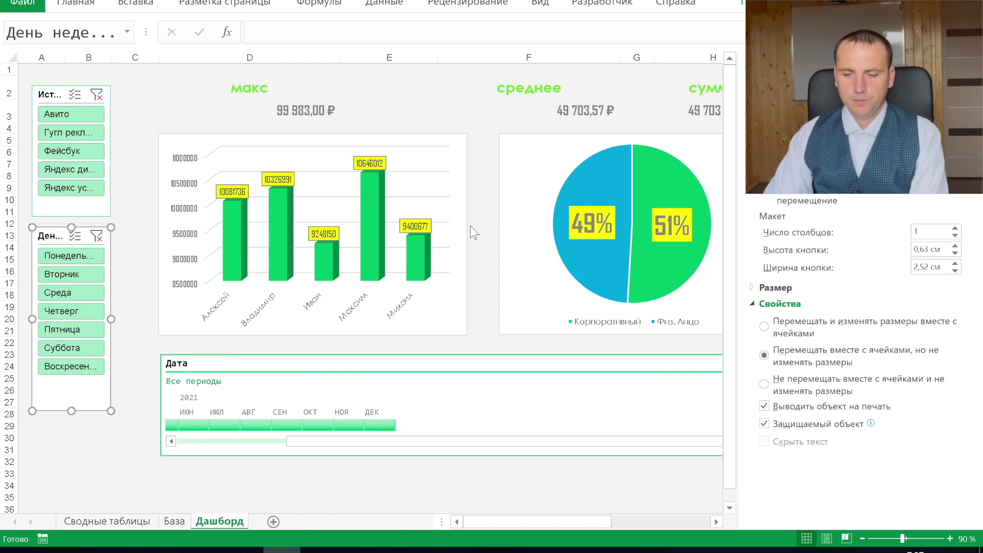
left_click(768, 199)
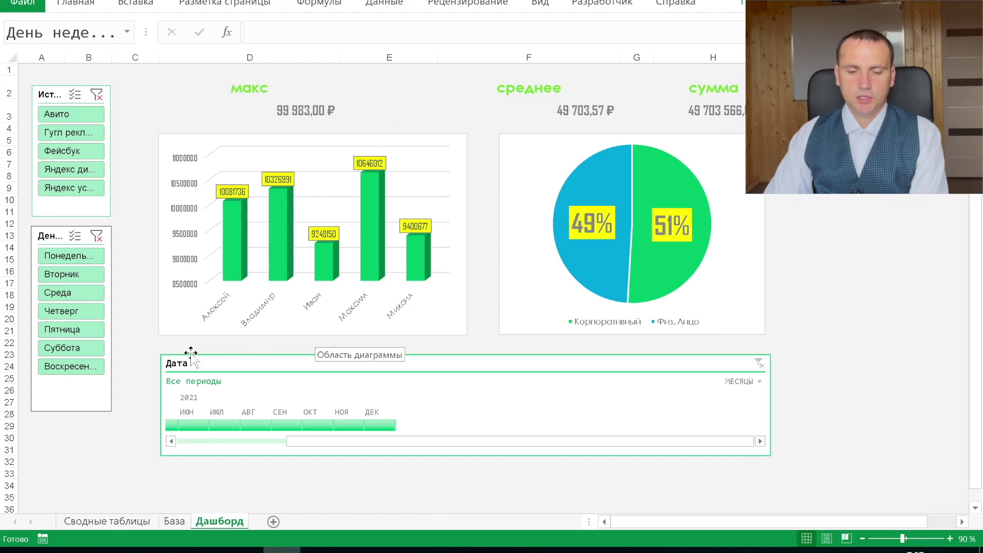
left_click(150, 328)
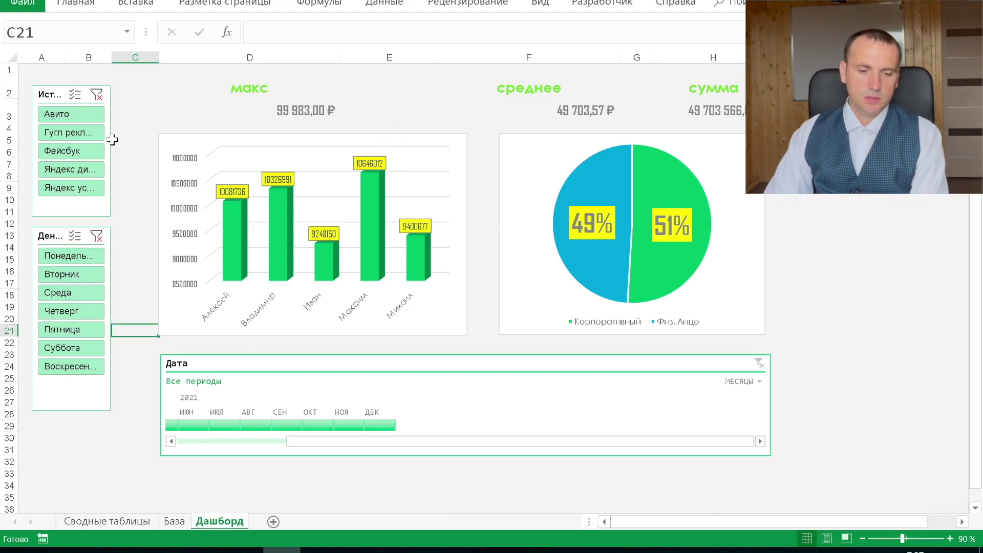
Step: Filter the slicers to Фейсбук and Яндекс sources and Среда and Пятница weekdays
left_click(83, 157)
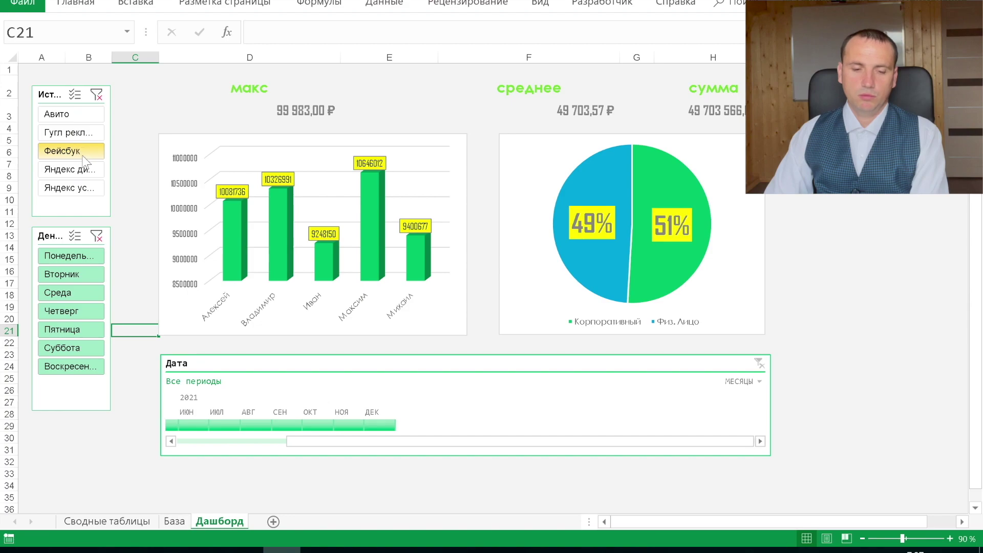
mouse_move(70, 167)
left_mouse_down()
mouse_move(72, 187)
mouse_move(71, 158)
left_mouse_up()
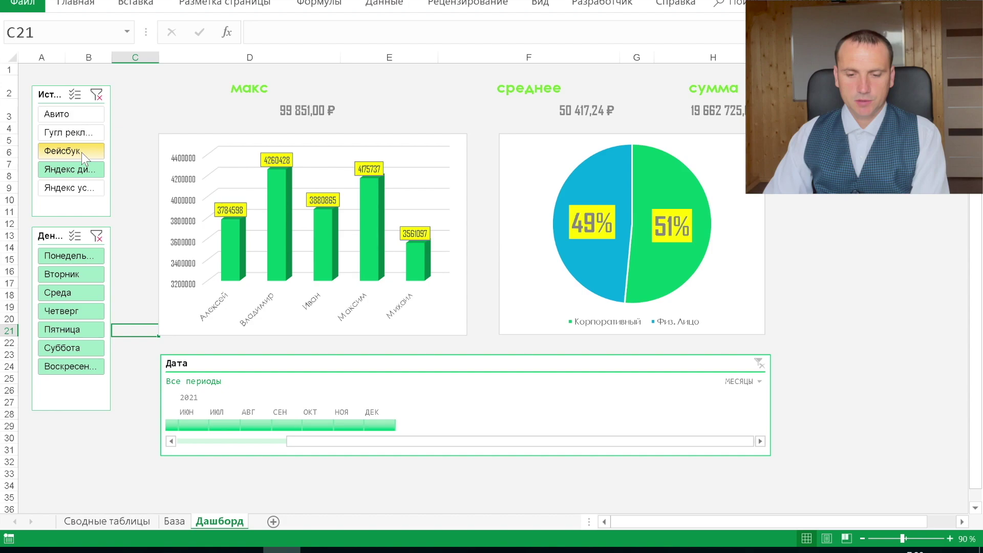
left_click(80, 261)
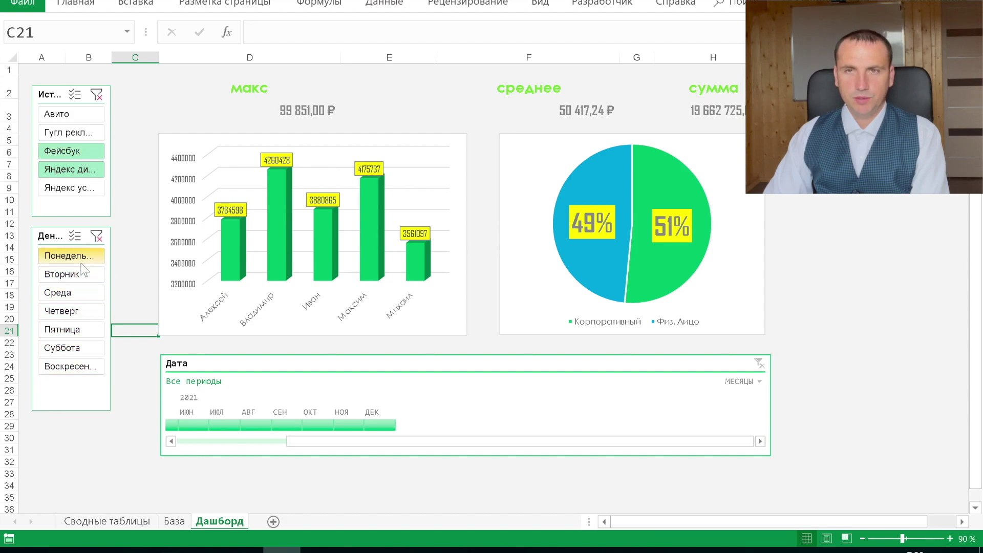
left_click(74, 291)
left_click(63, 330, "ctrl")
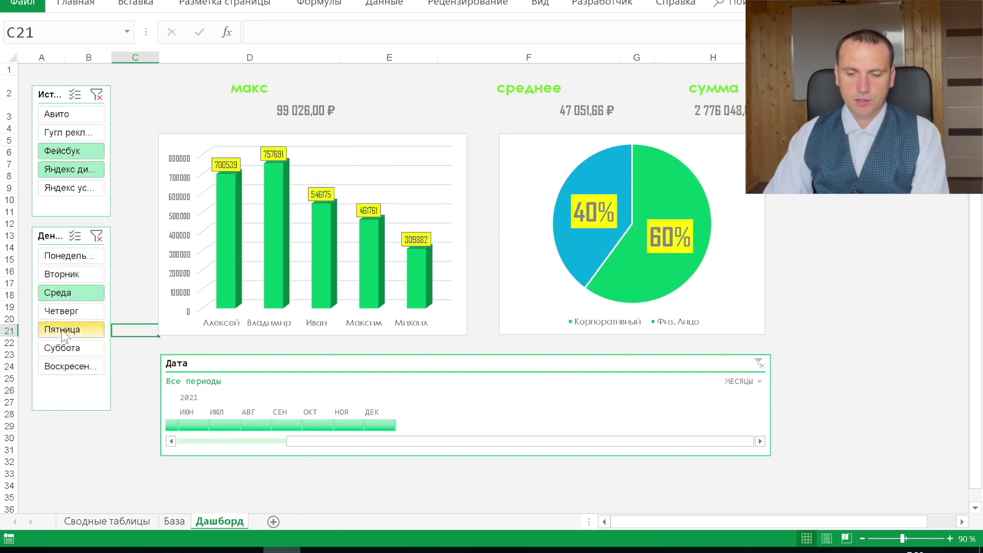
Step: Switch the timeline to ГОДЫ and filter to 2020, then 2021
left_click(745, 388)
left_click(757, 397)
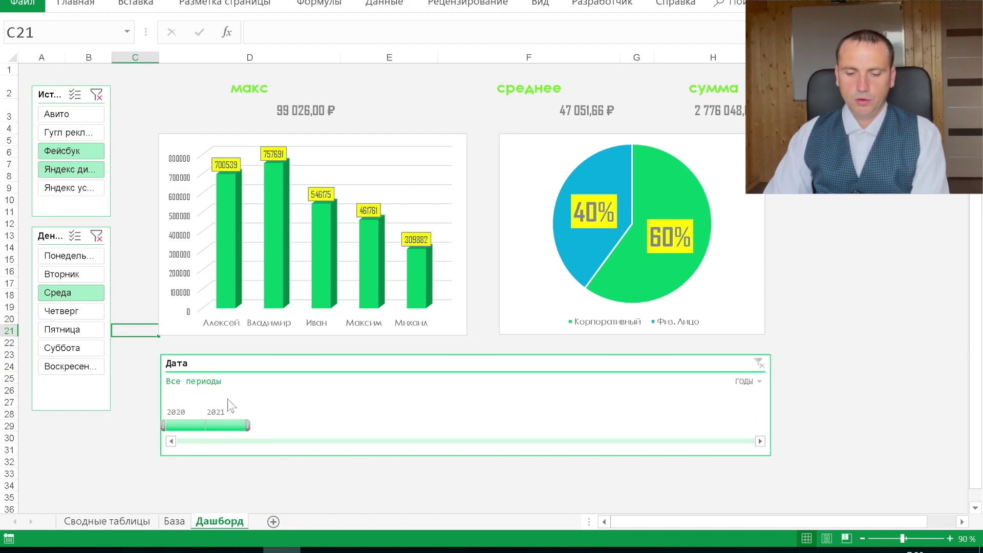
left_click(185, 424)
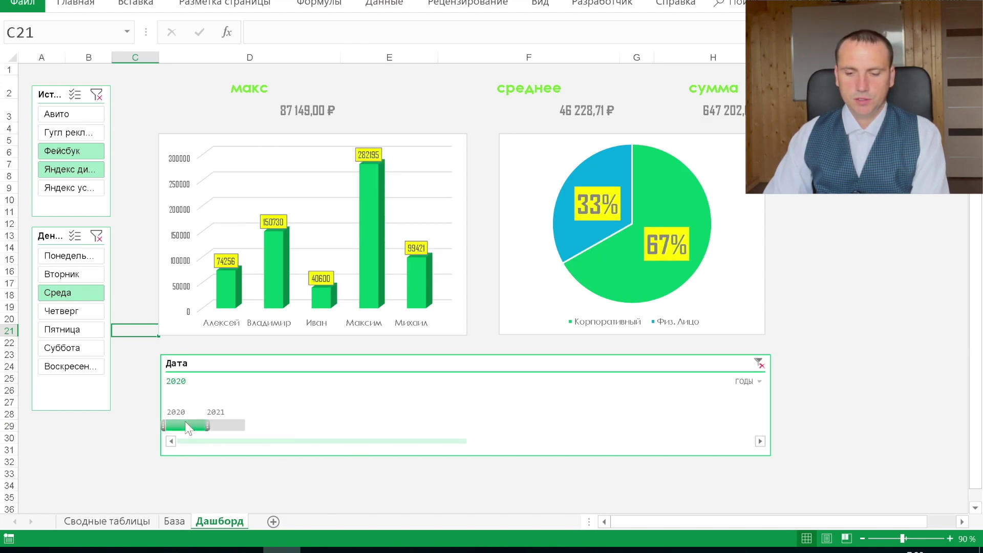
left_click(235, 425)
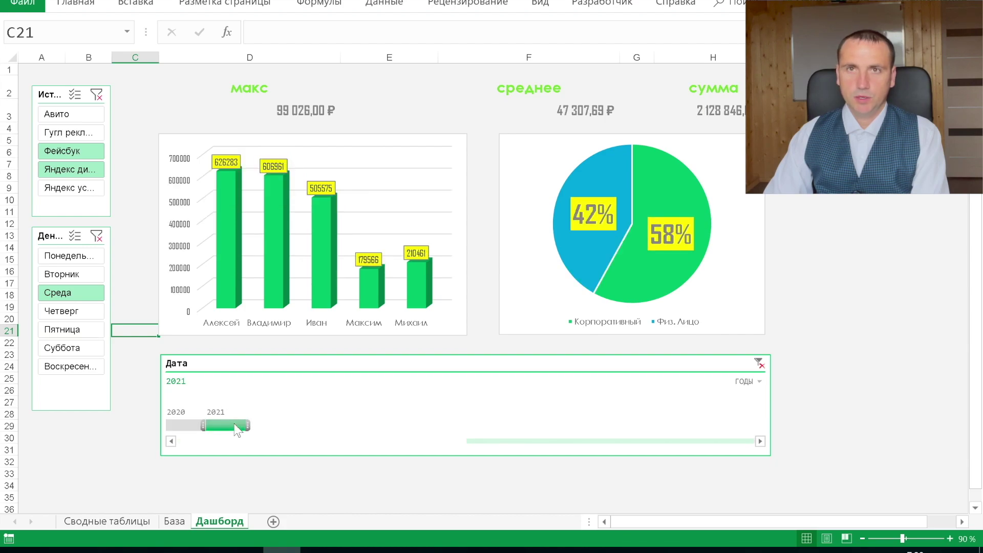